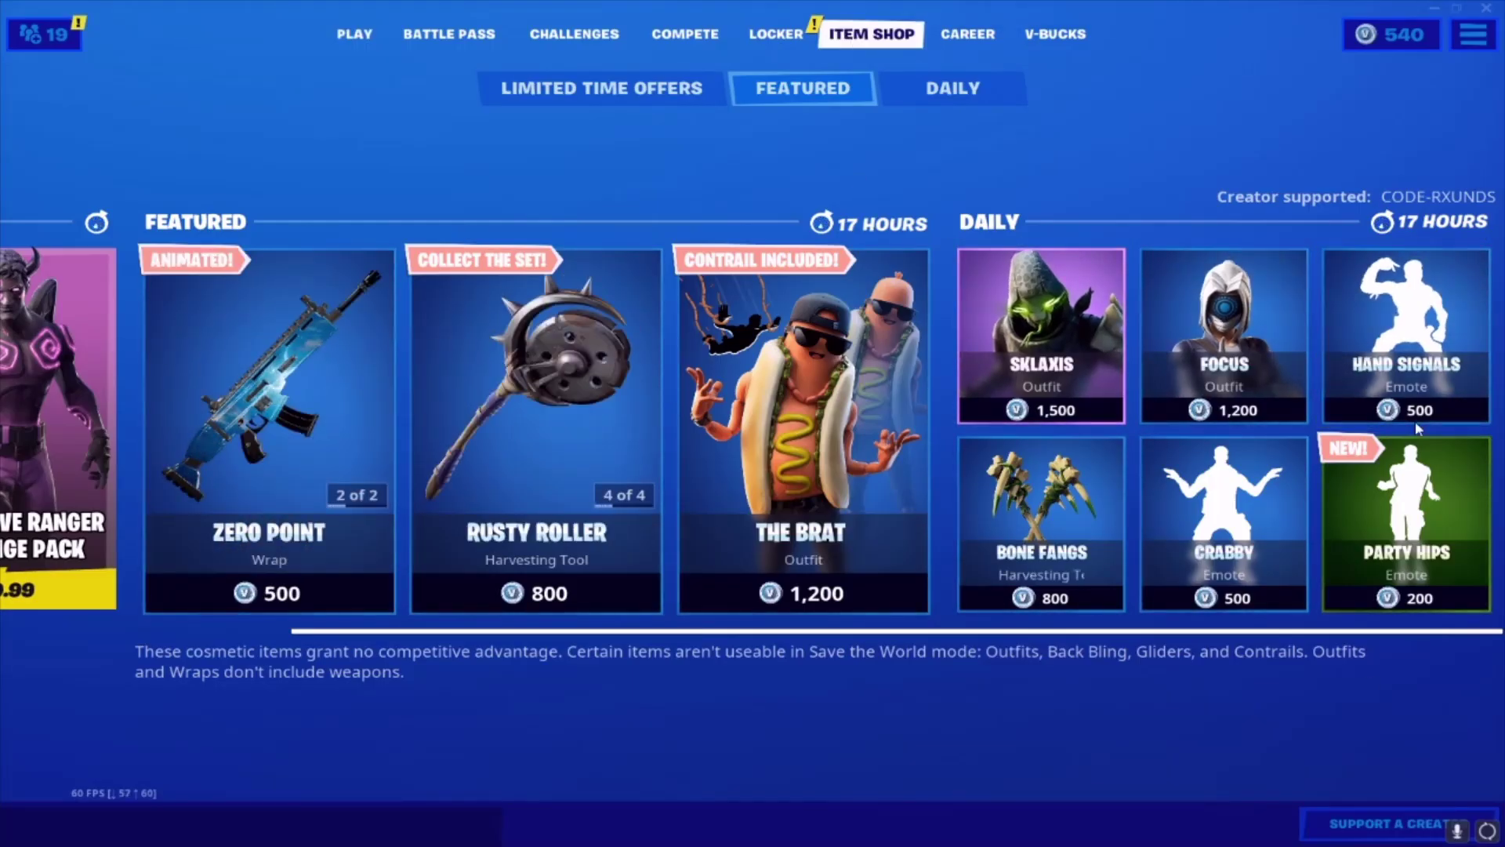
Step: Open Support a Creator from the Item Shop and select the current creator code
click(1395, 825)
drag(568, 444, 392, 453)
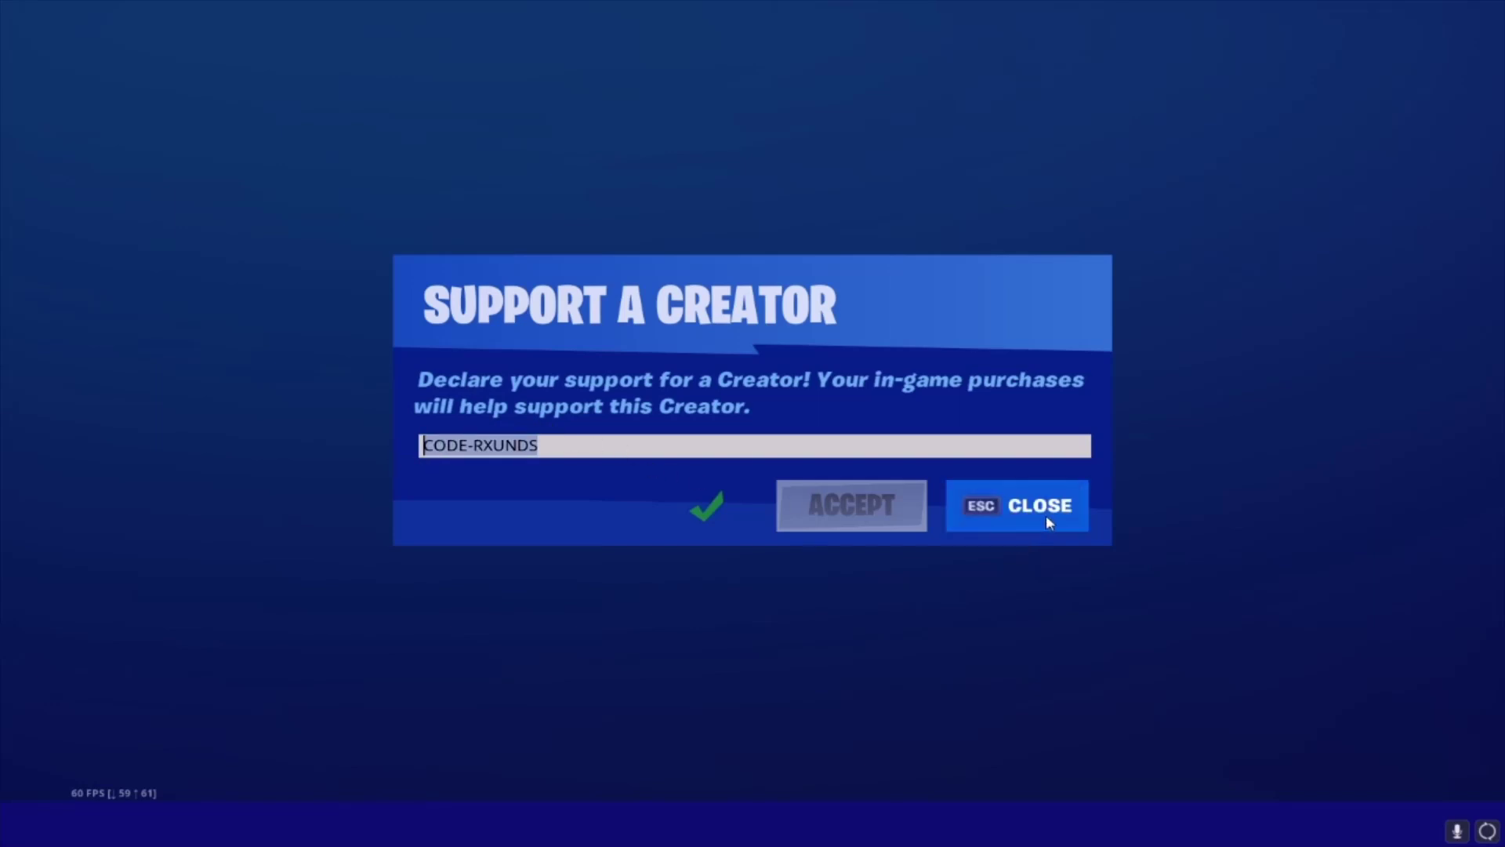
click(904, 445)
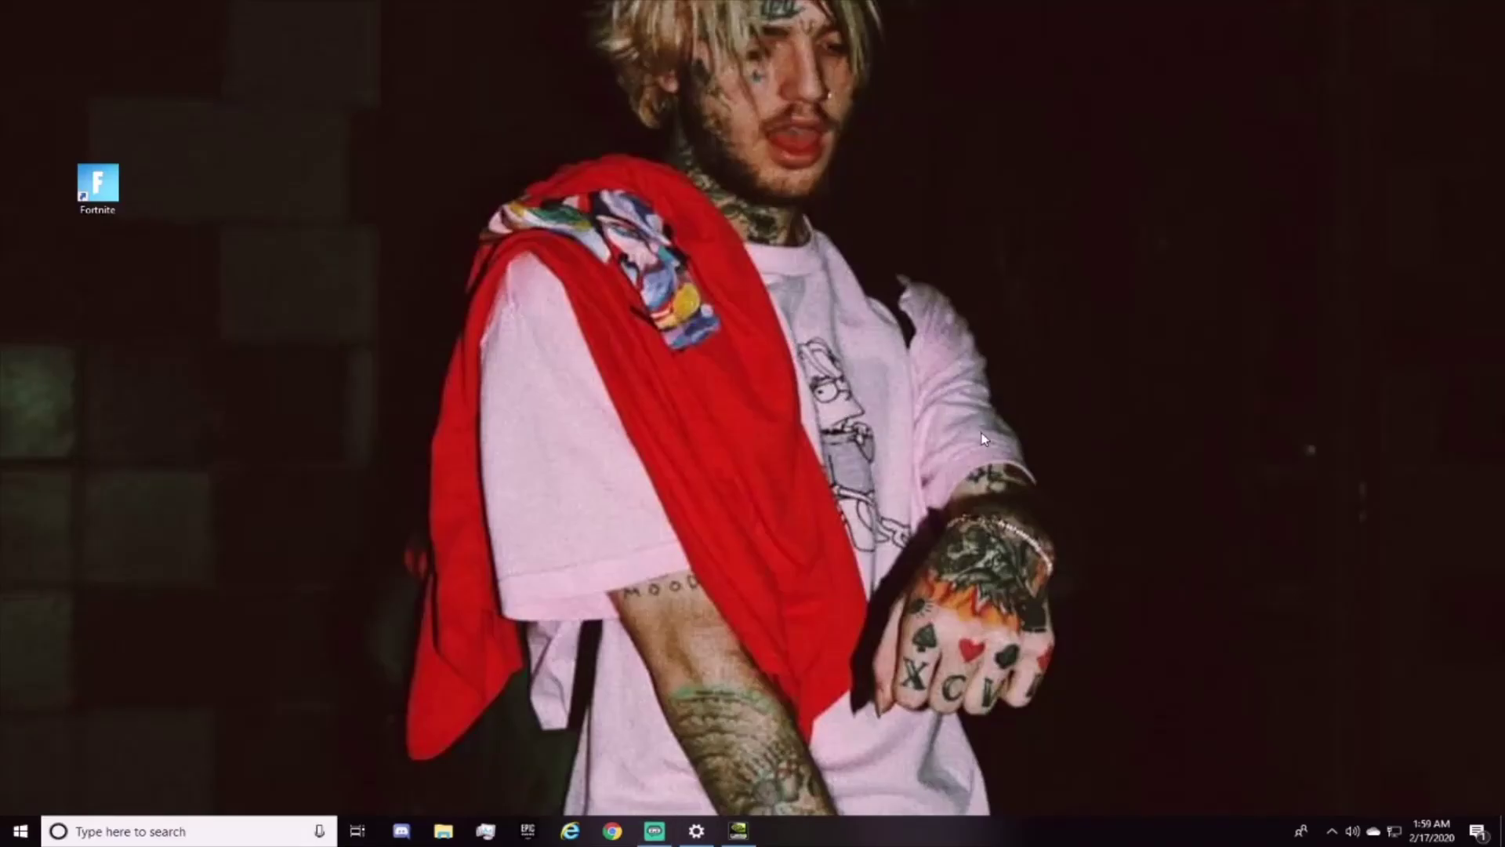
right_click(863, 406)
click(886, 444)
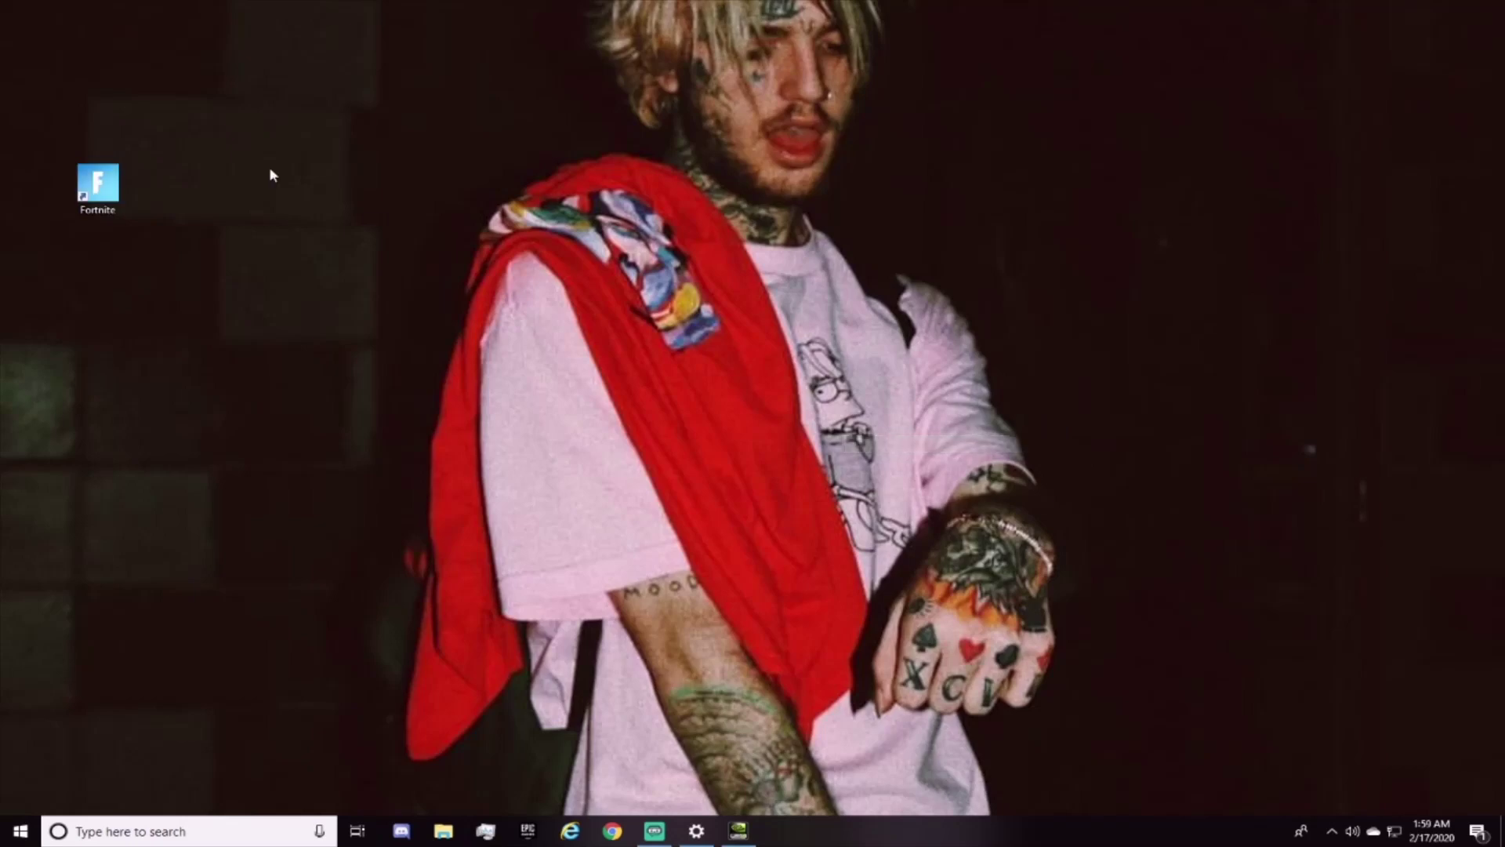
right_click(611, 257)
click(644, 300)
right_click(677, 99)
click(695, 140)
right_click(689, 152)
click(697, 200)
right_click(624, 176)
click(688, 223)
right_click(715, 232)
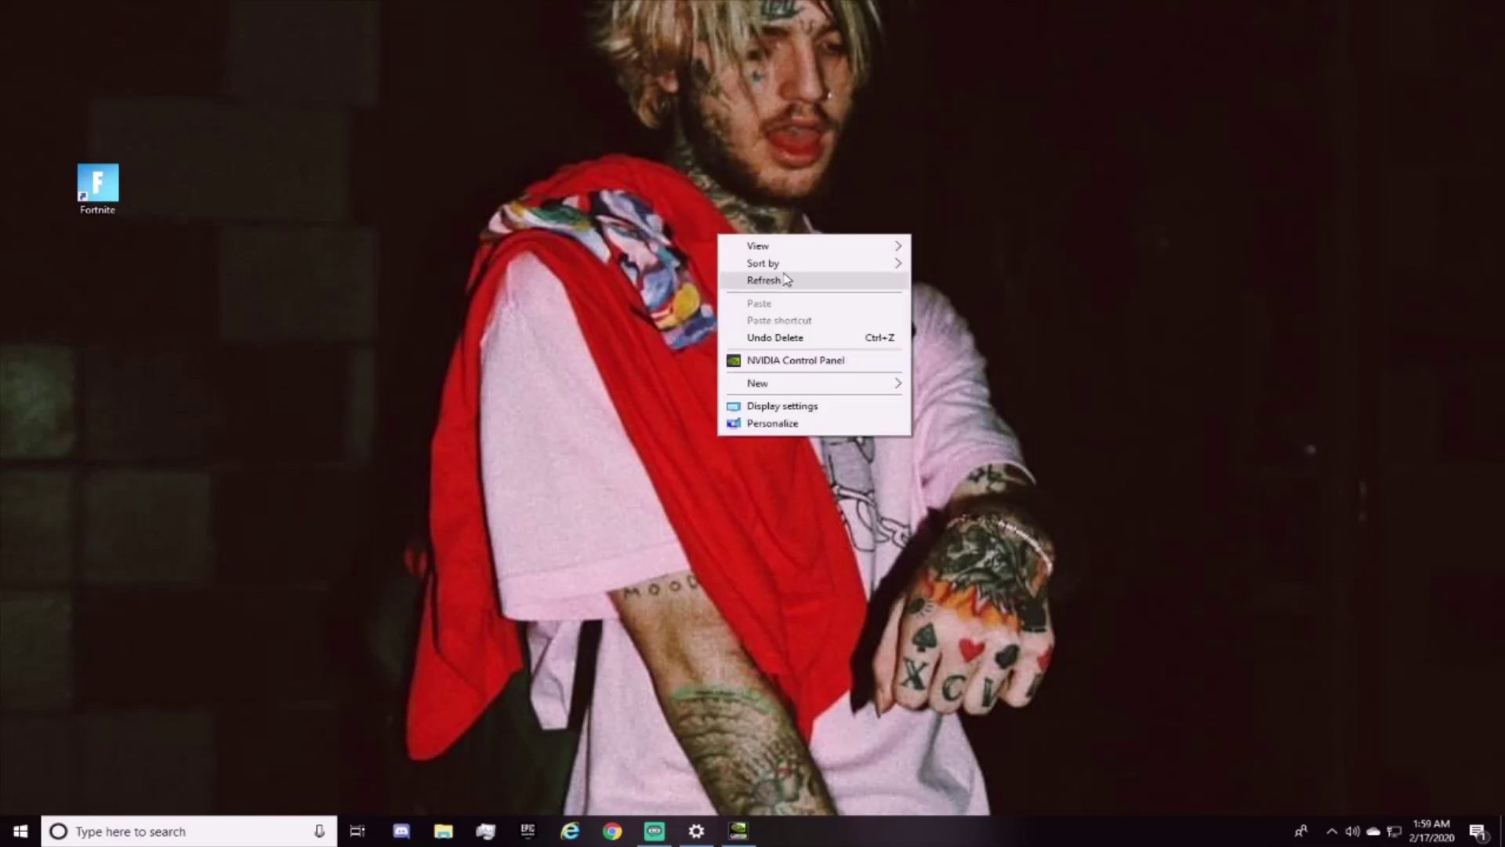
click(749, 281)
right_click(693, 270)
click(765, 318)
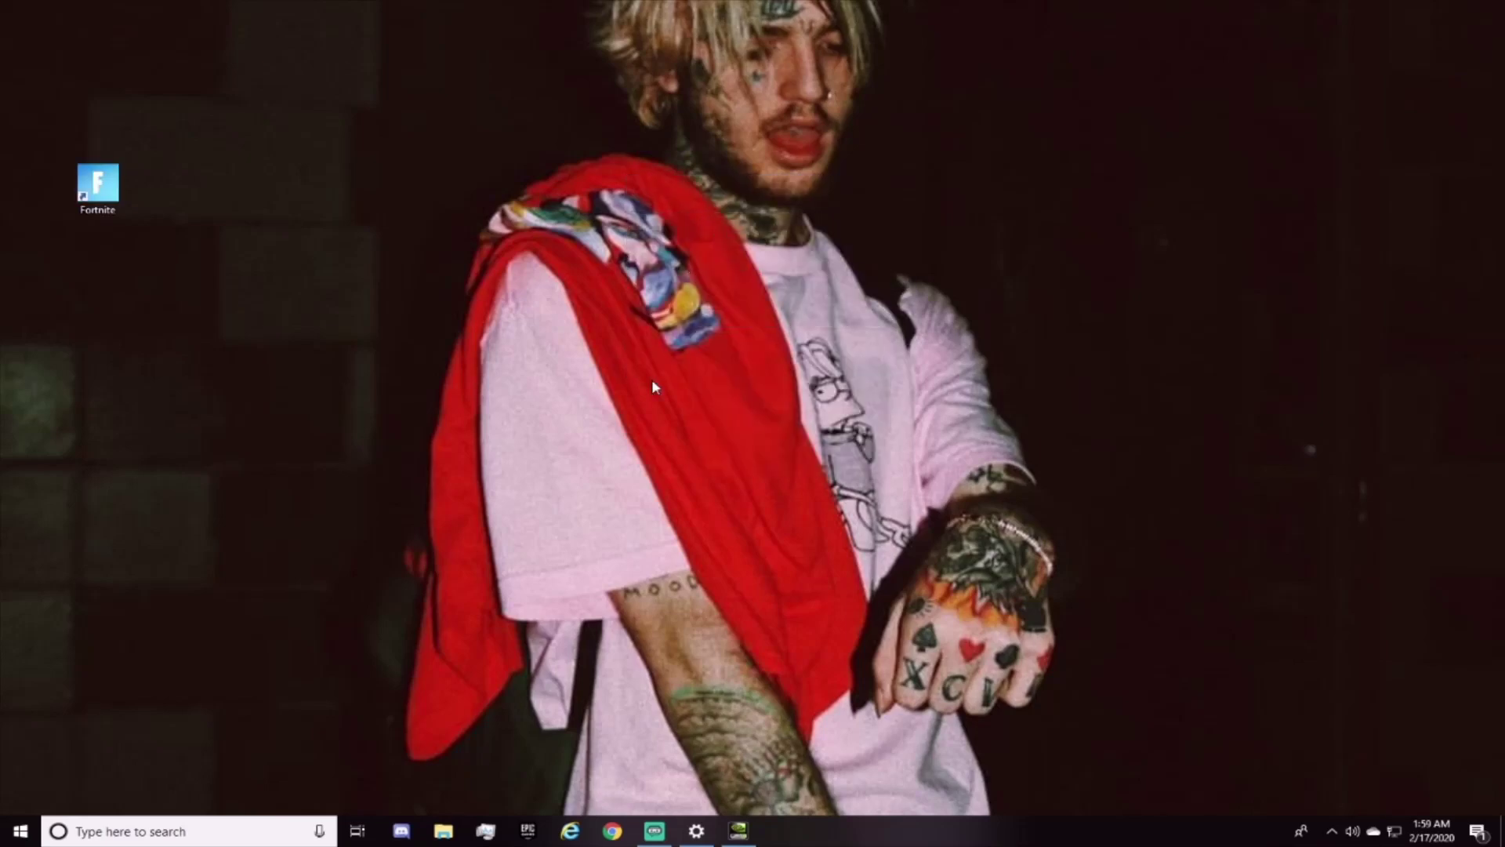
drag(517, 253, 1000, 517)
right_click(762, 347)
click(874, 390)
Step: Show Advanced display settings for display 2, reading 1750 × 1080 at 120 Hz
click(694, 830)
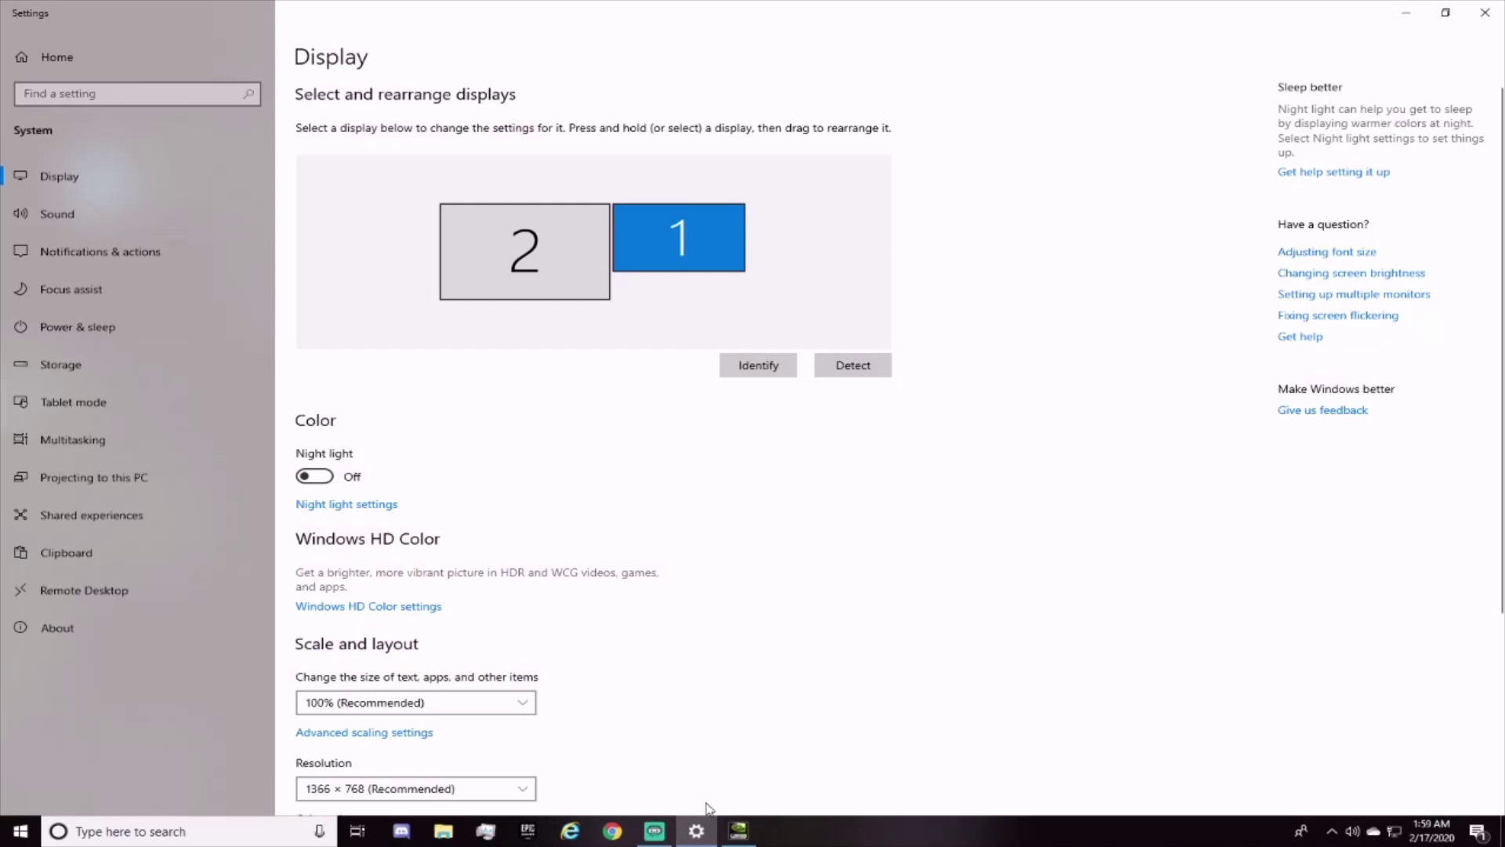
click(764, 367)
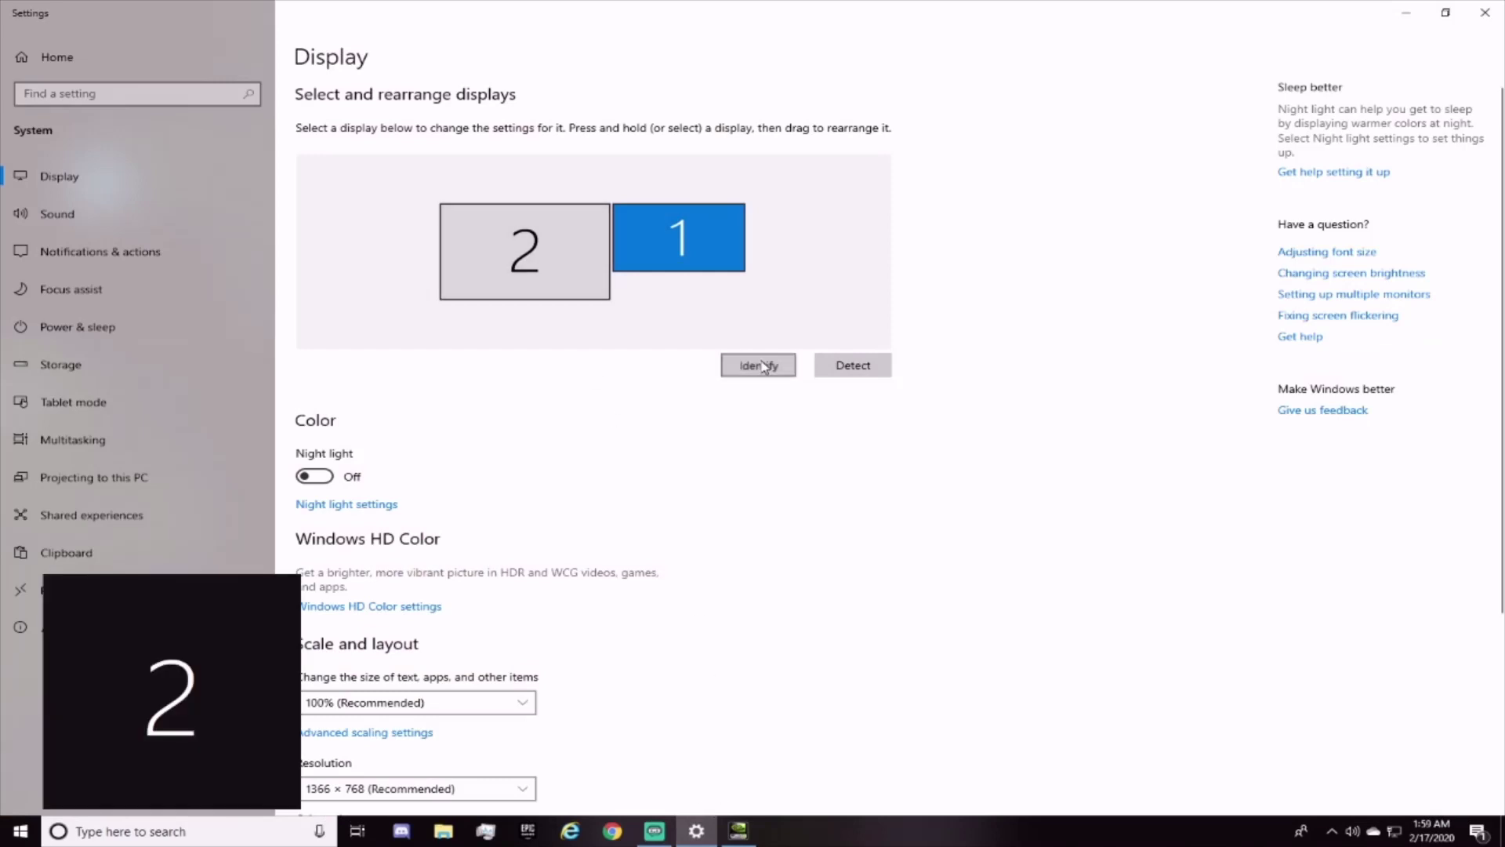
click(762, 366)
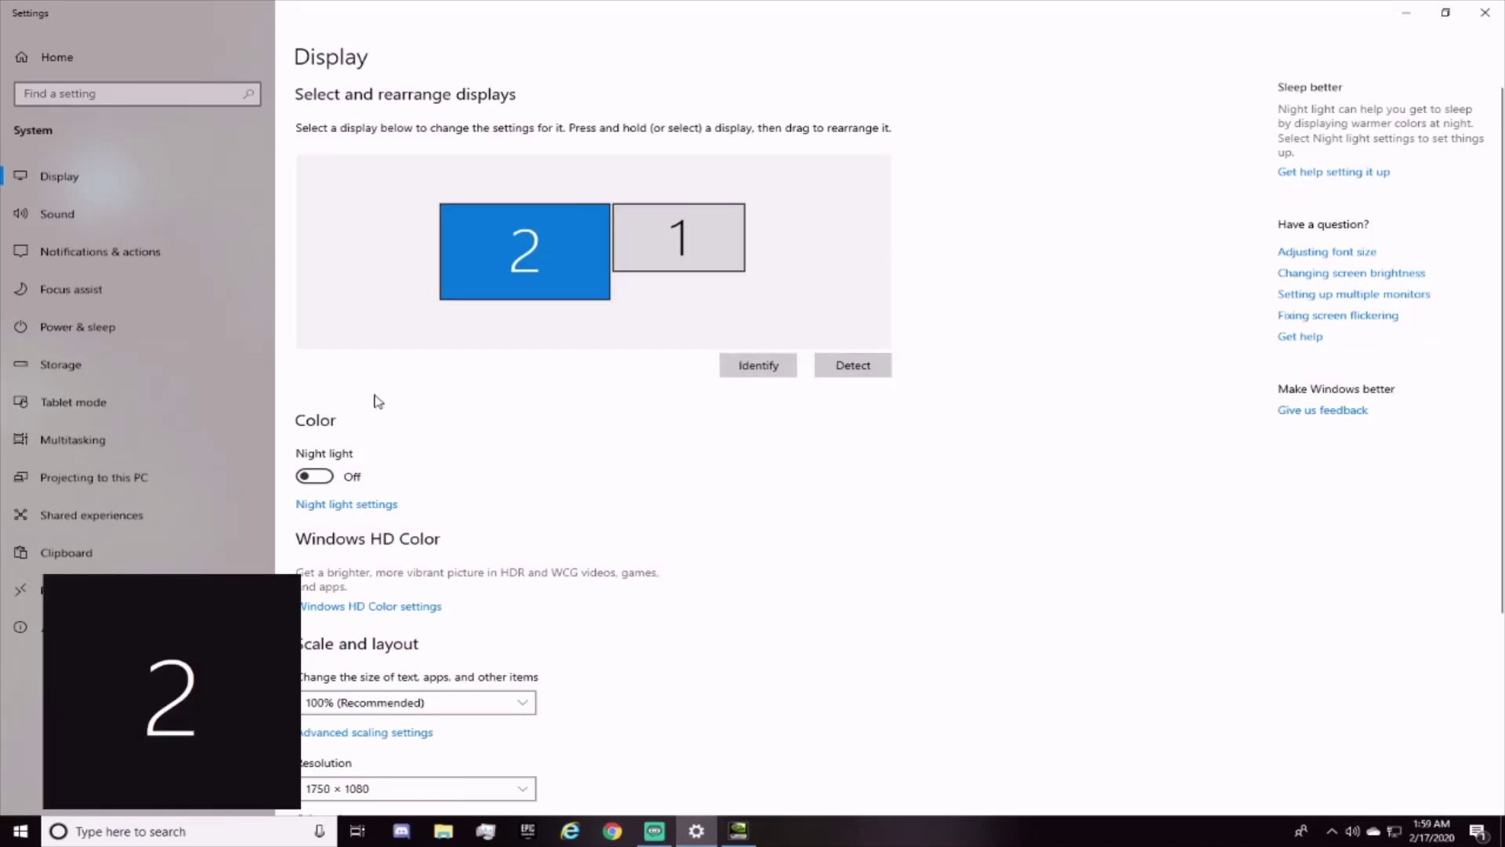
scroll(702, 480, down, 4)
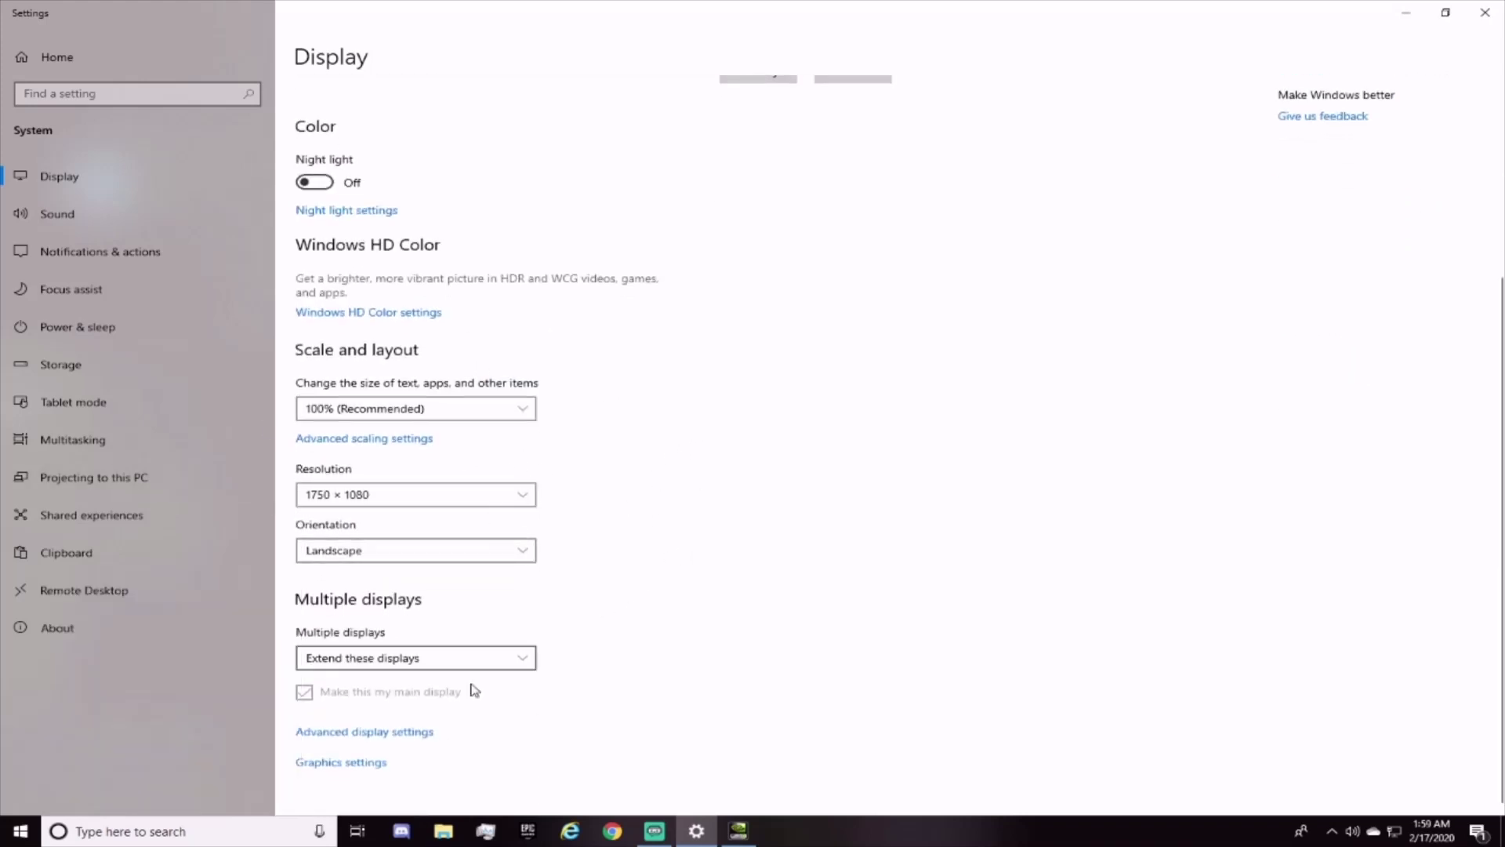
click(413, 733)
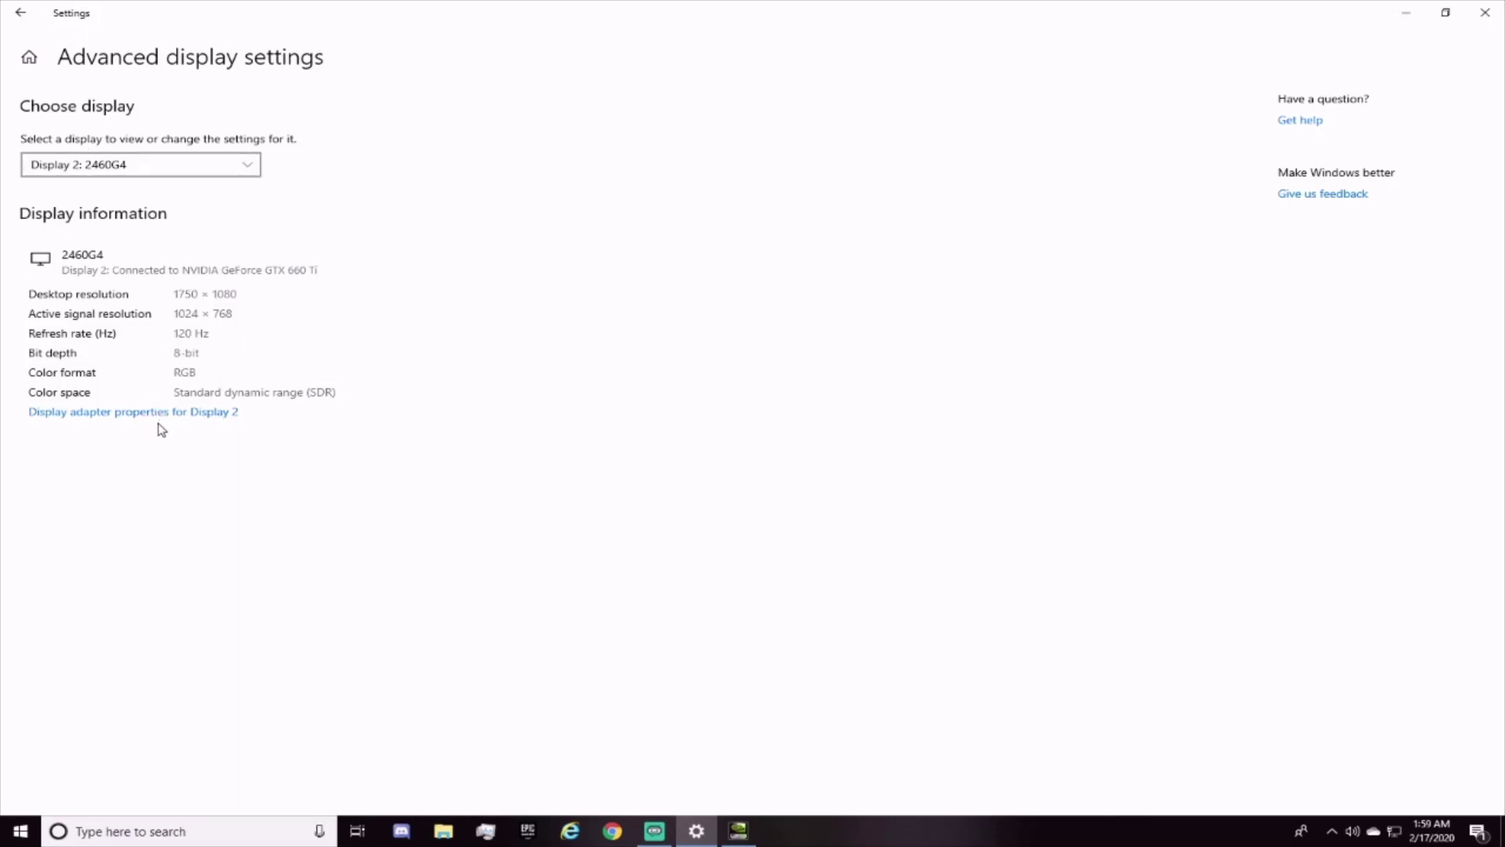
Step: In display 2's GeForce GTX 660 Ti adapter properties, find 1750 x 1080 at 120 Hz among all modes
click(119, 415)
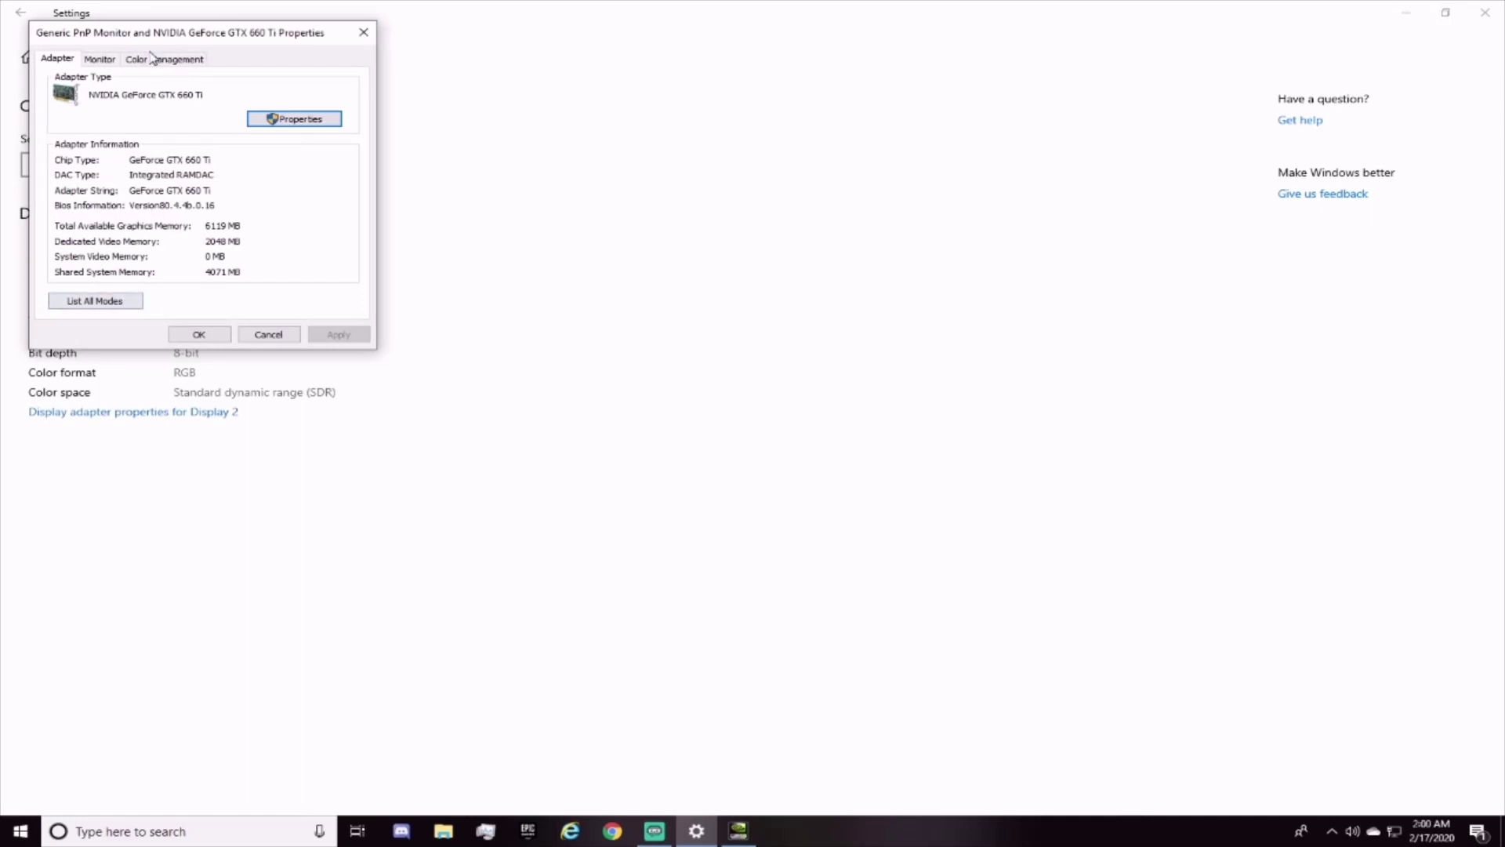
drag(122, 34, 502, 75)
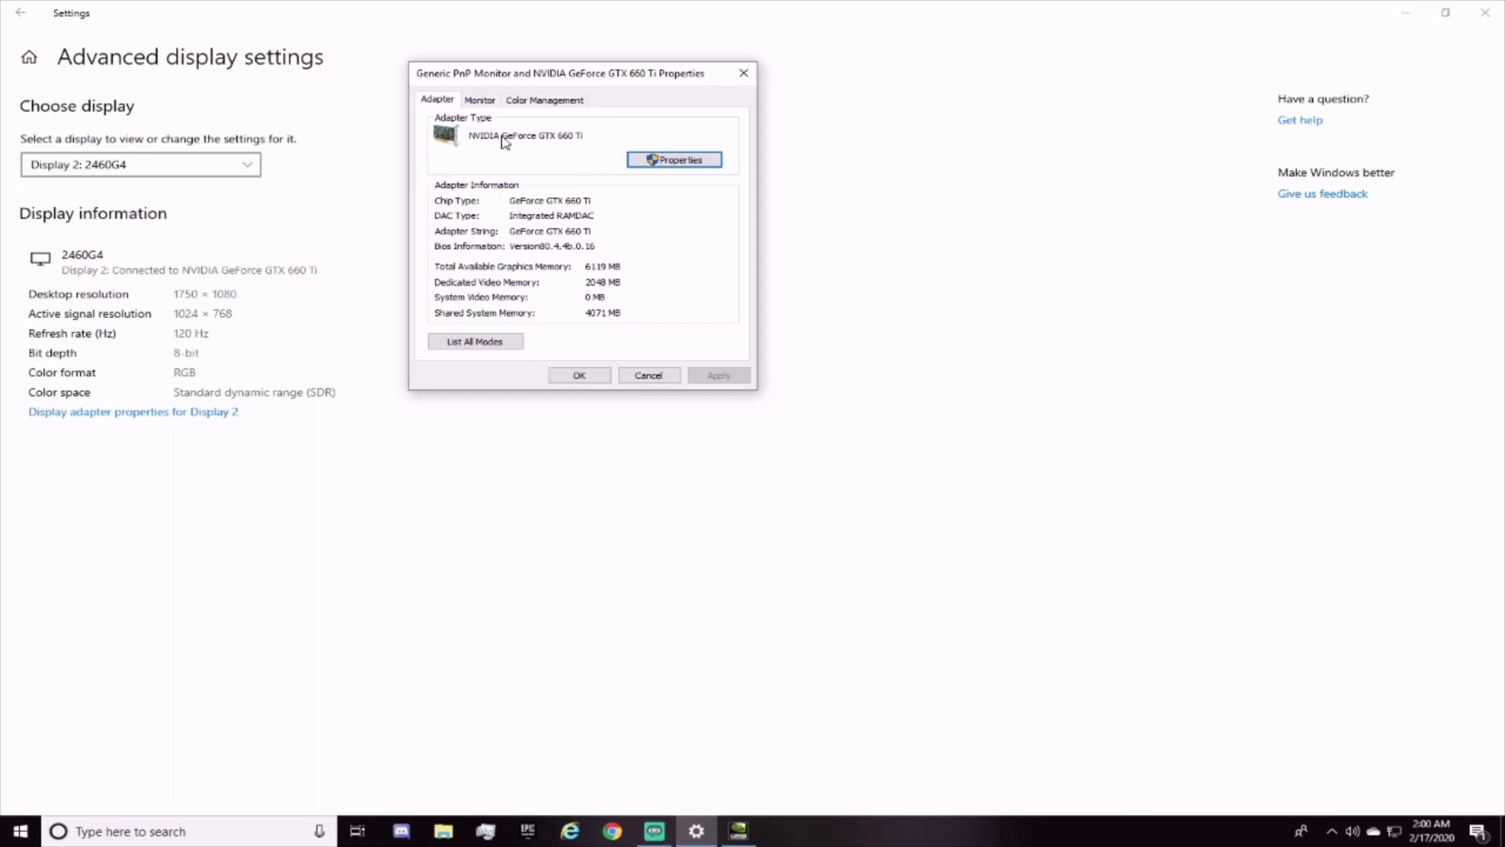
click(511, 343)
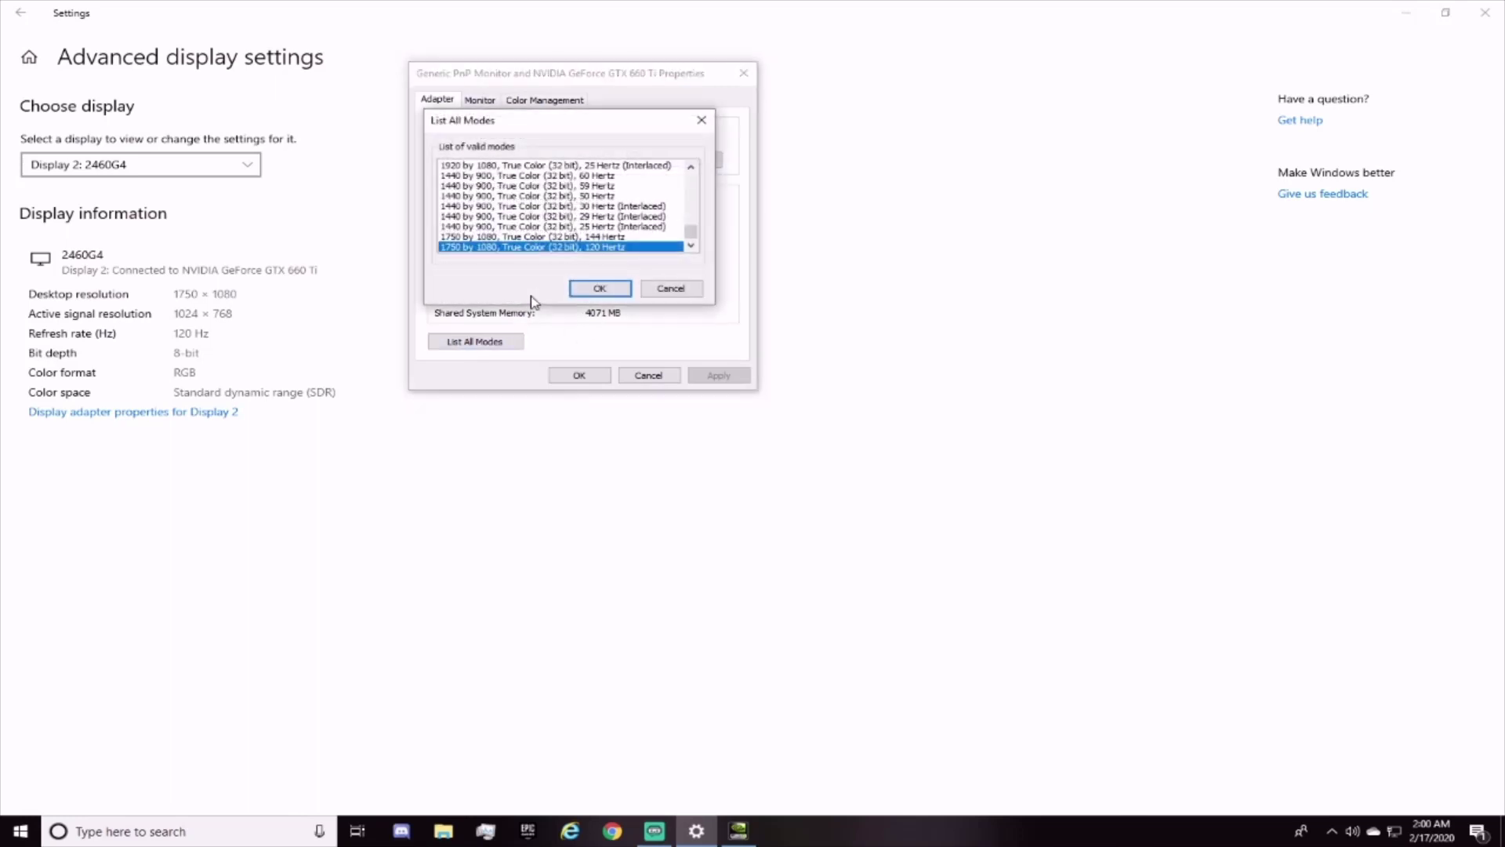
drag(698, 239, 689, 175)
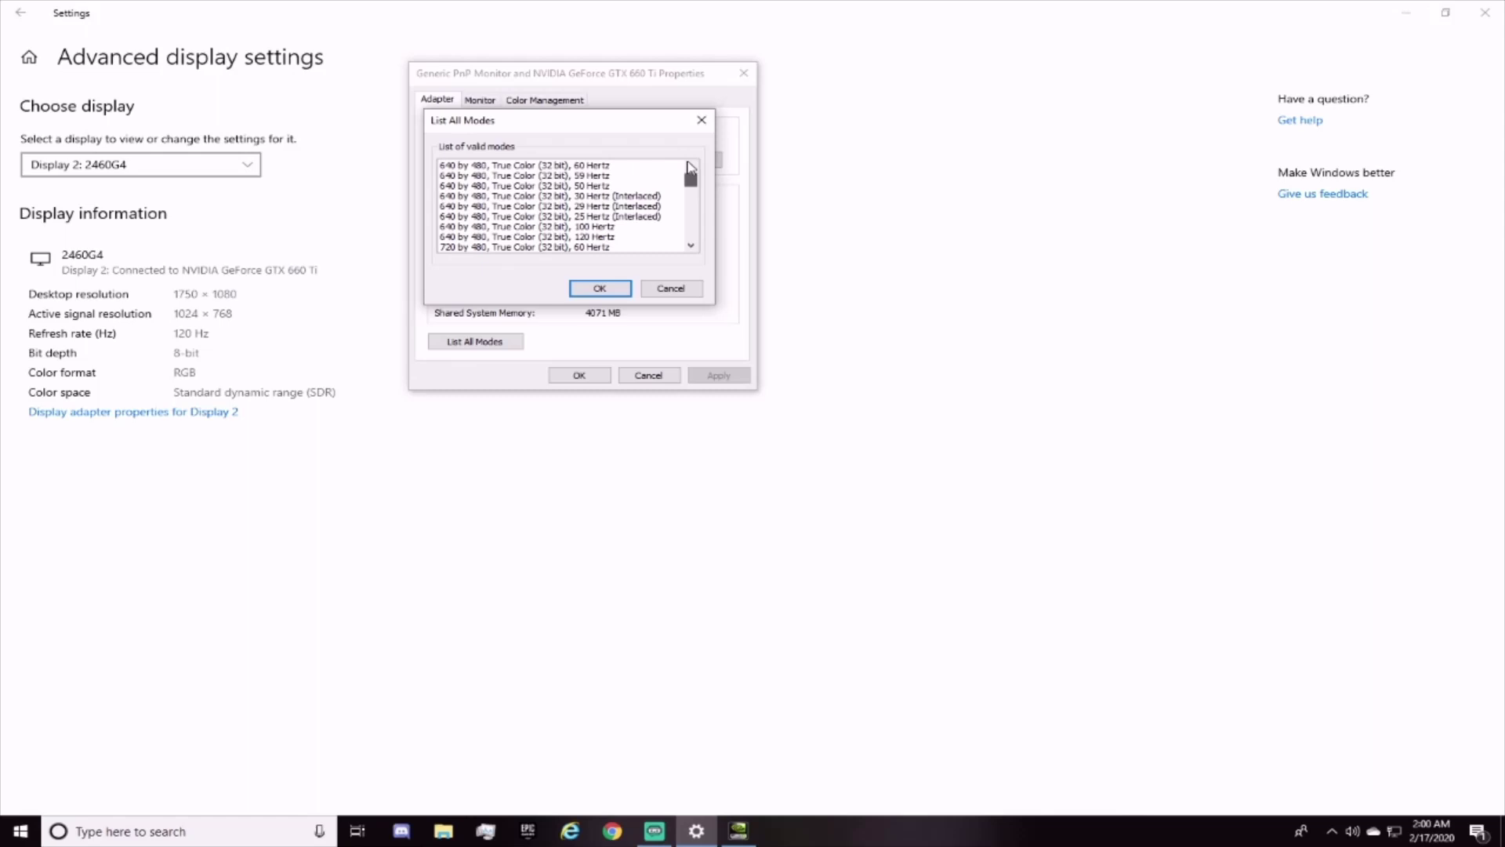
scroll(627, 235, down, 3)
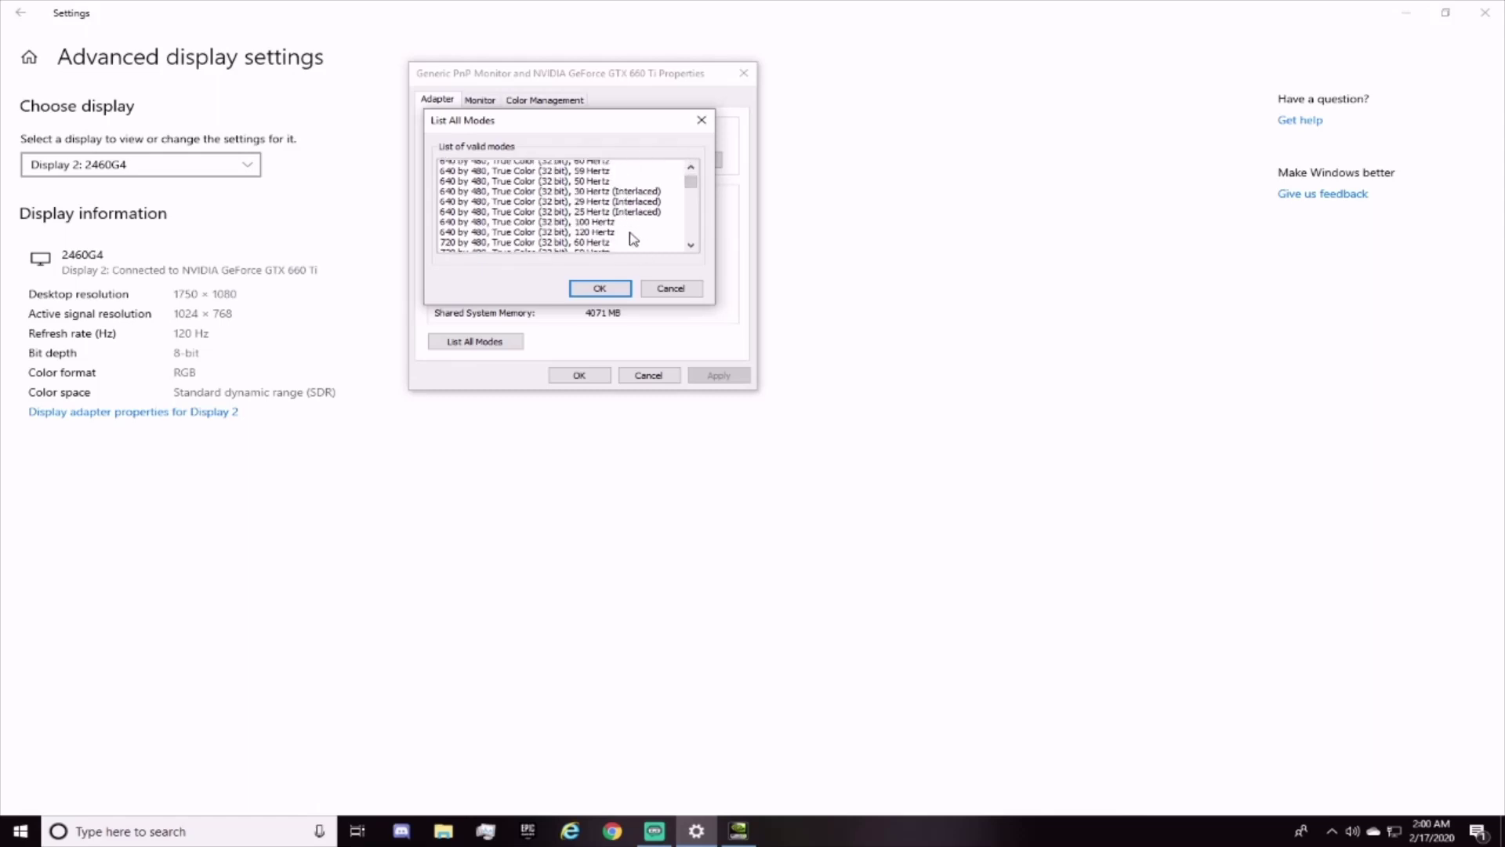
scroll(623, 235, up, 3)
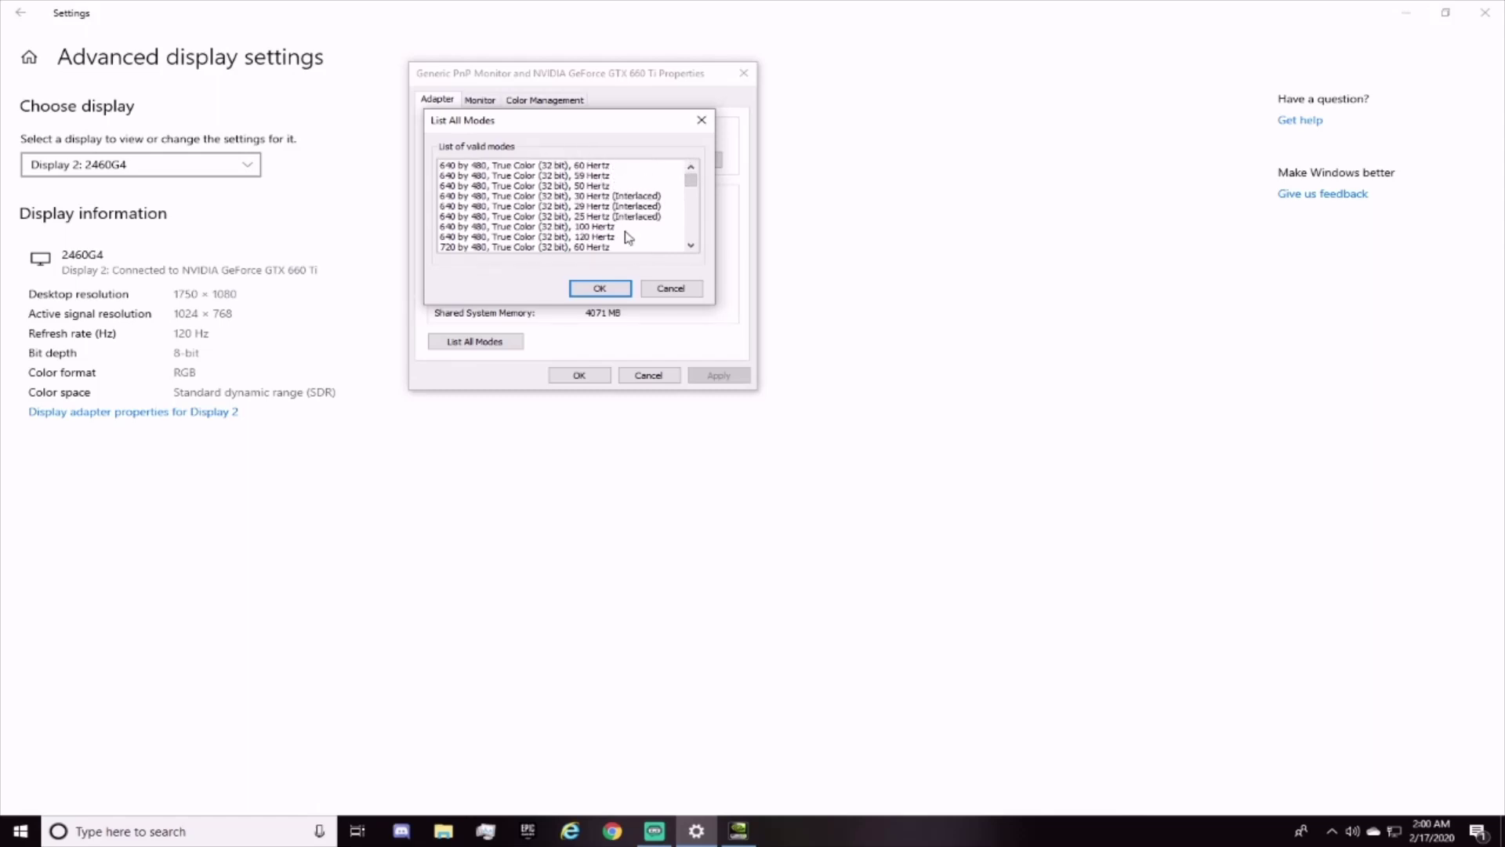
scroll(628, 235, down, 10)
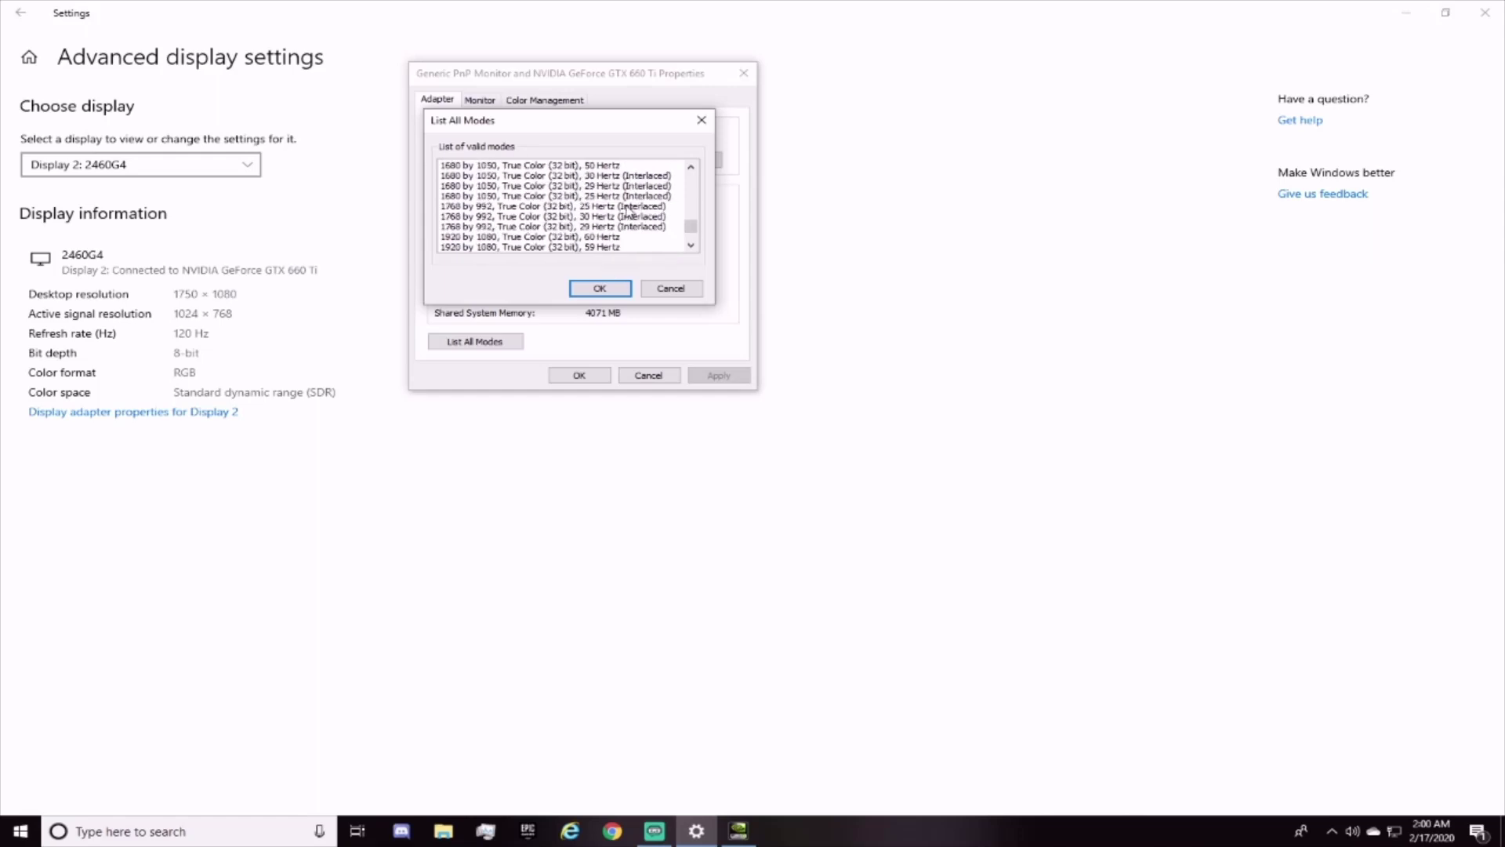
scroll(627, 216, down, 3)
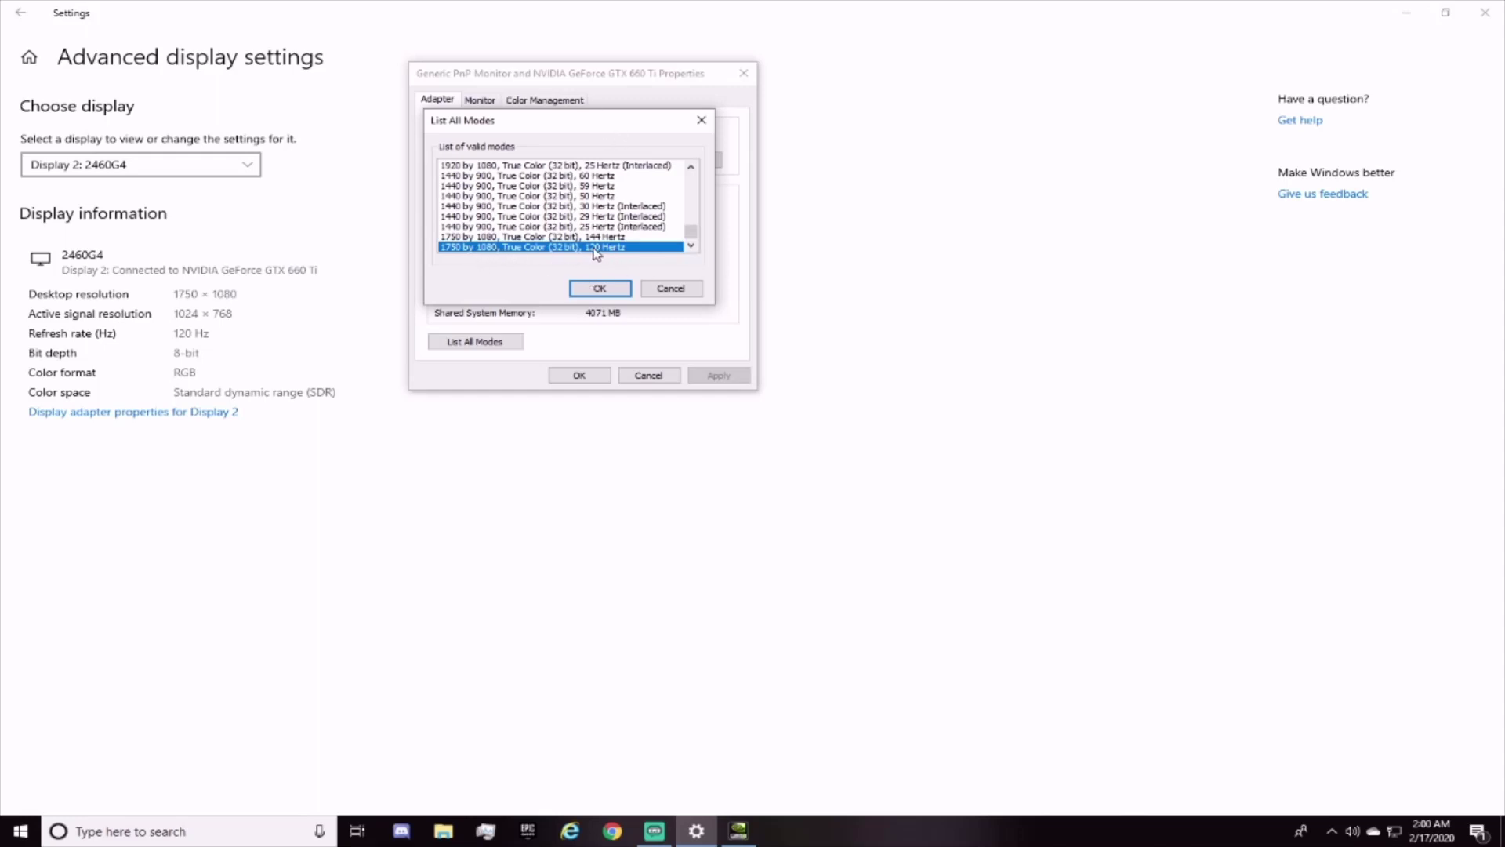
click(599, 288)
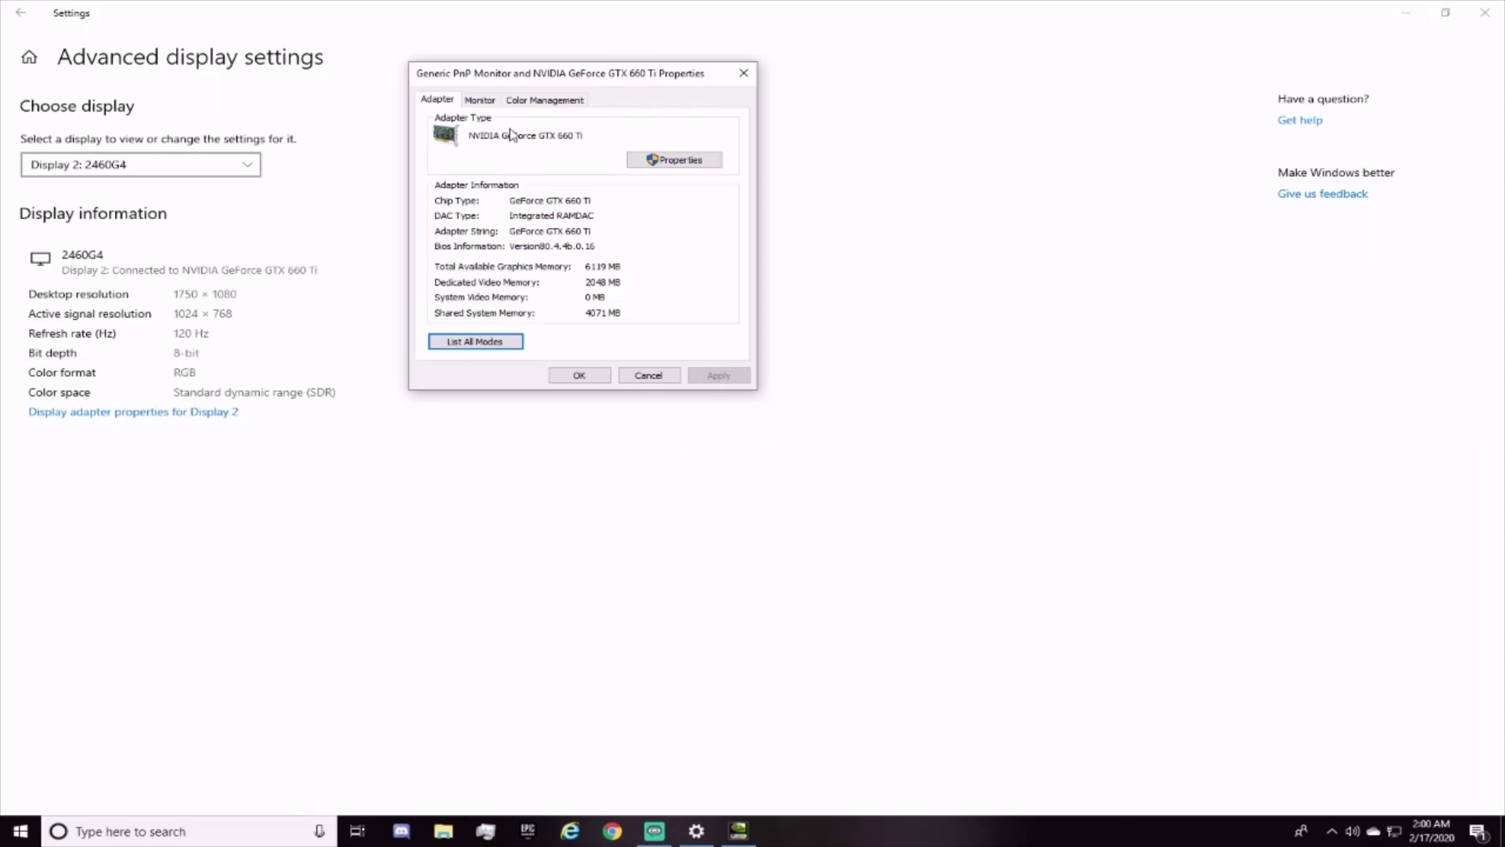
Step: Set the monitor's screen refresh rate to 120 Hertz, apply it and close the properties
click(480, 101)
click(443, 101)
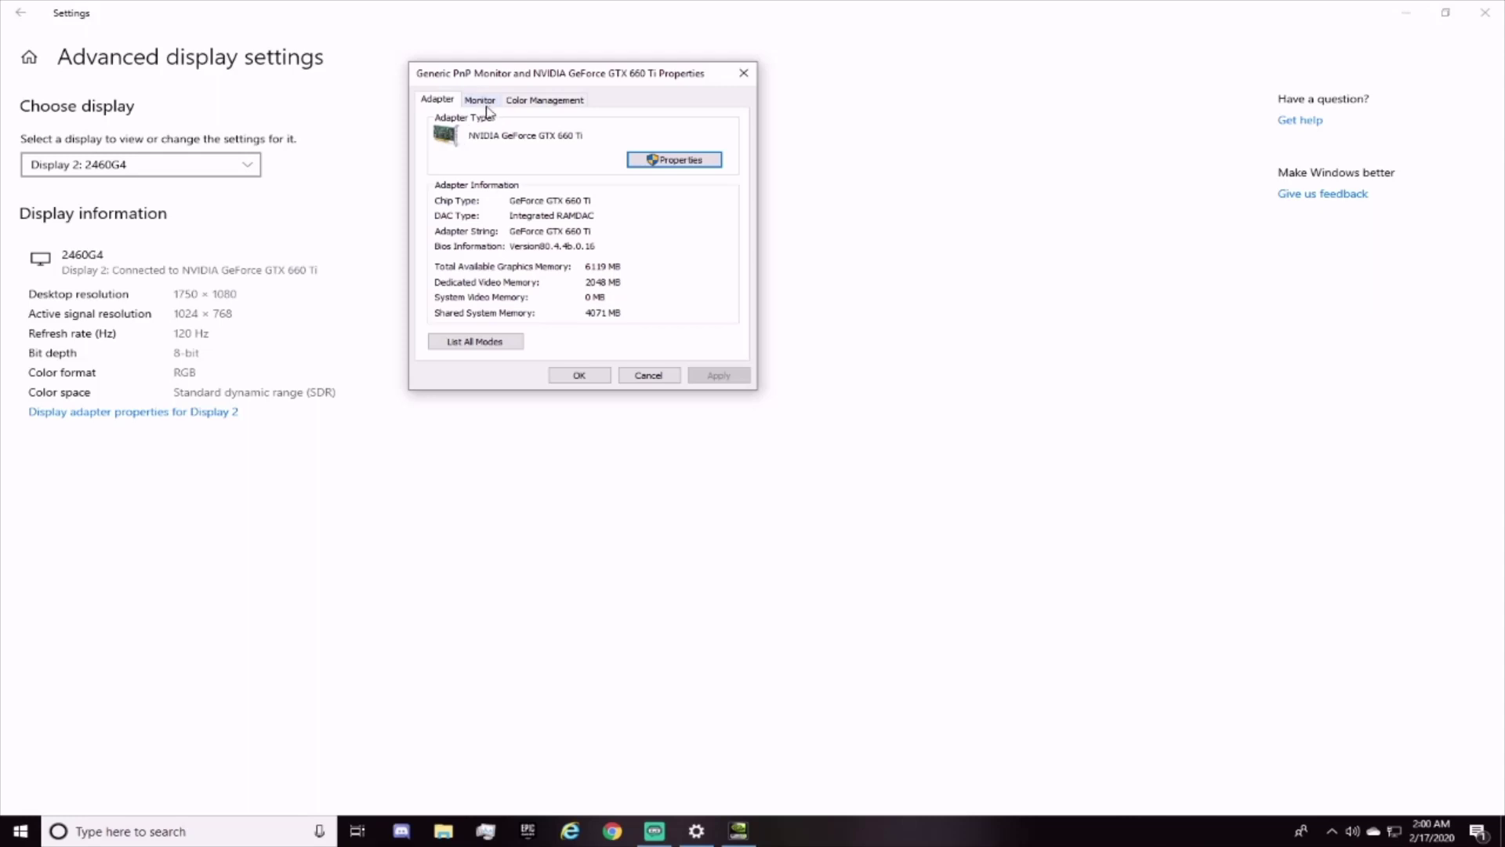
click(480, 100)
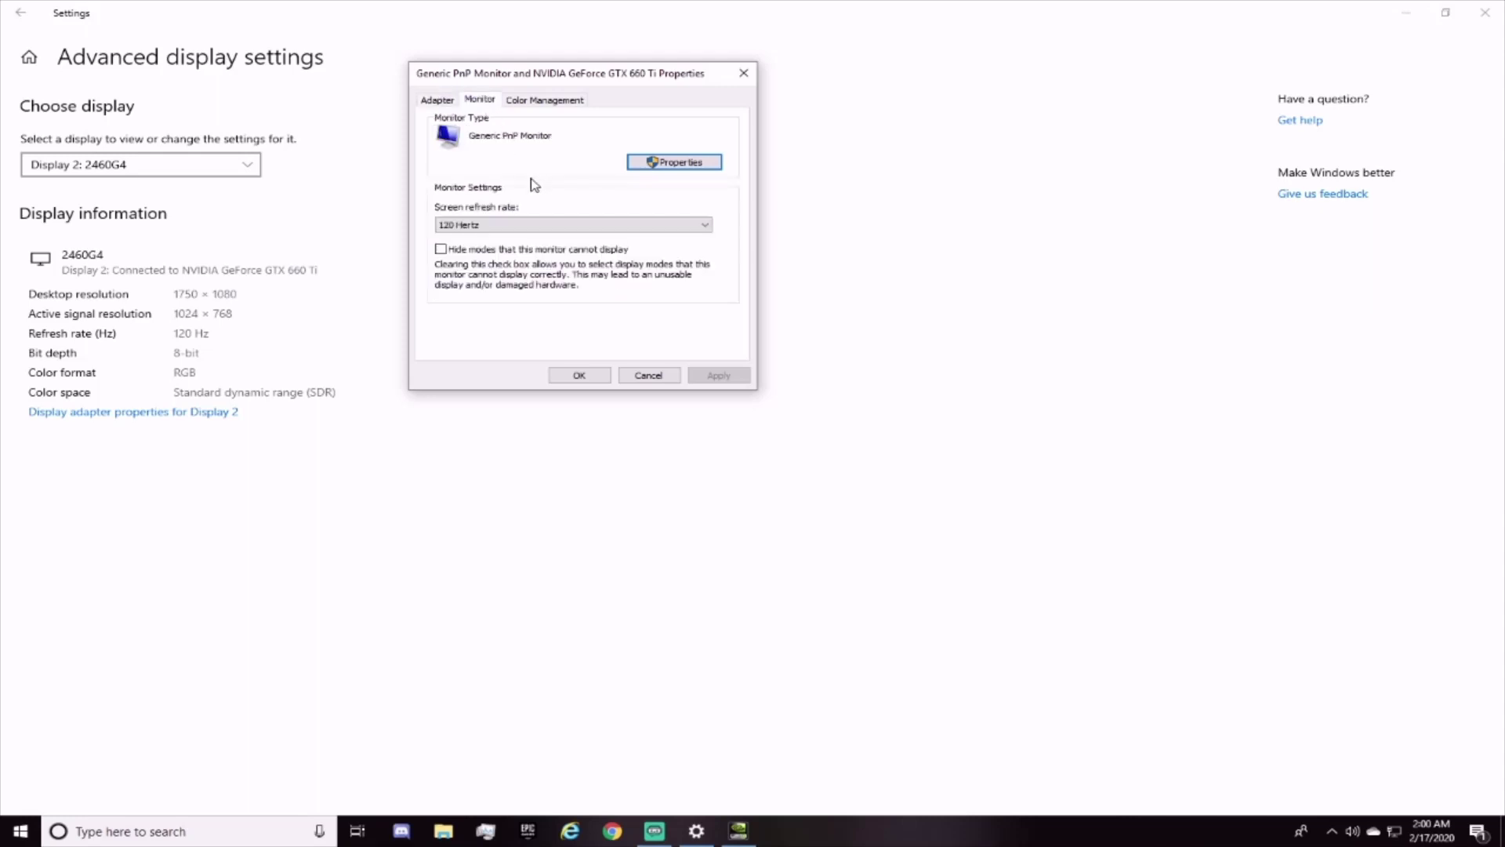
click(541, 227)
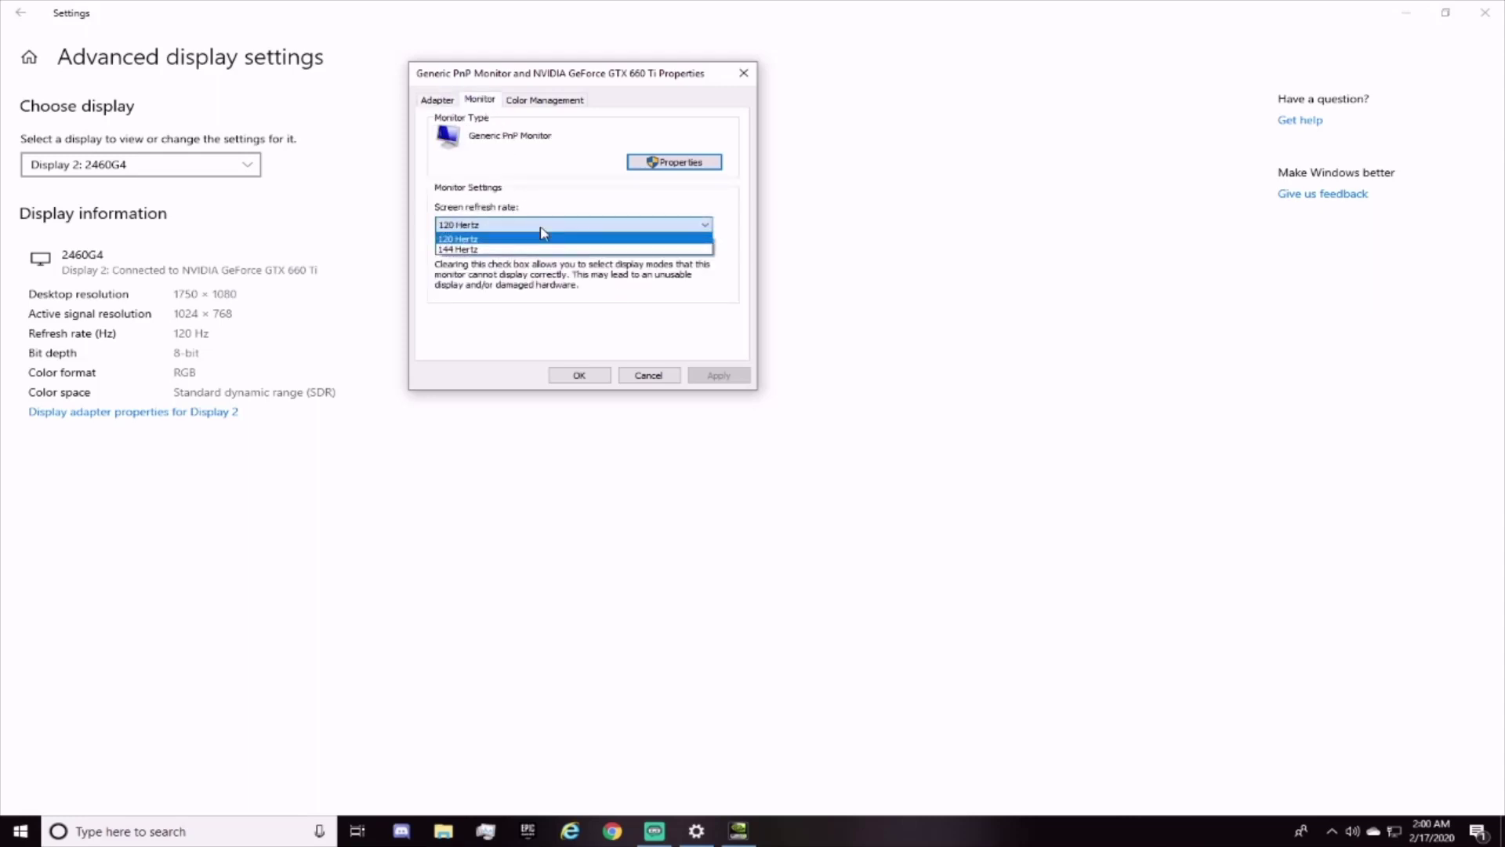
click(463, 238)
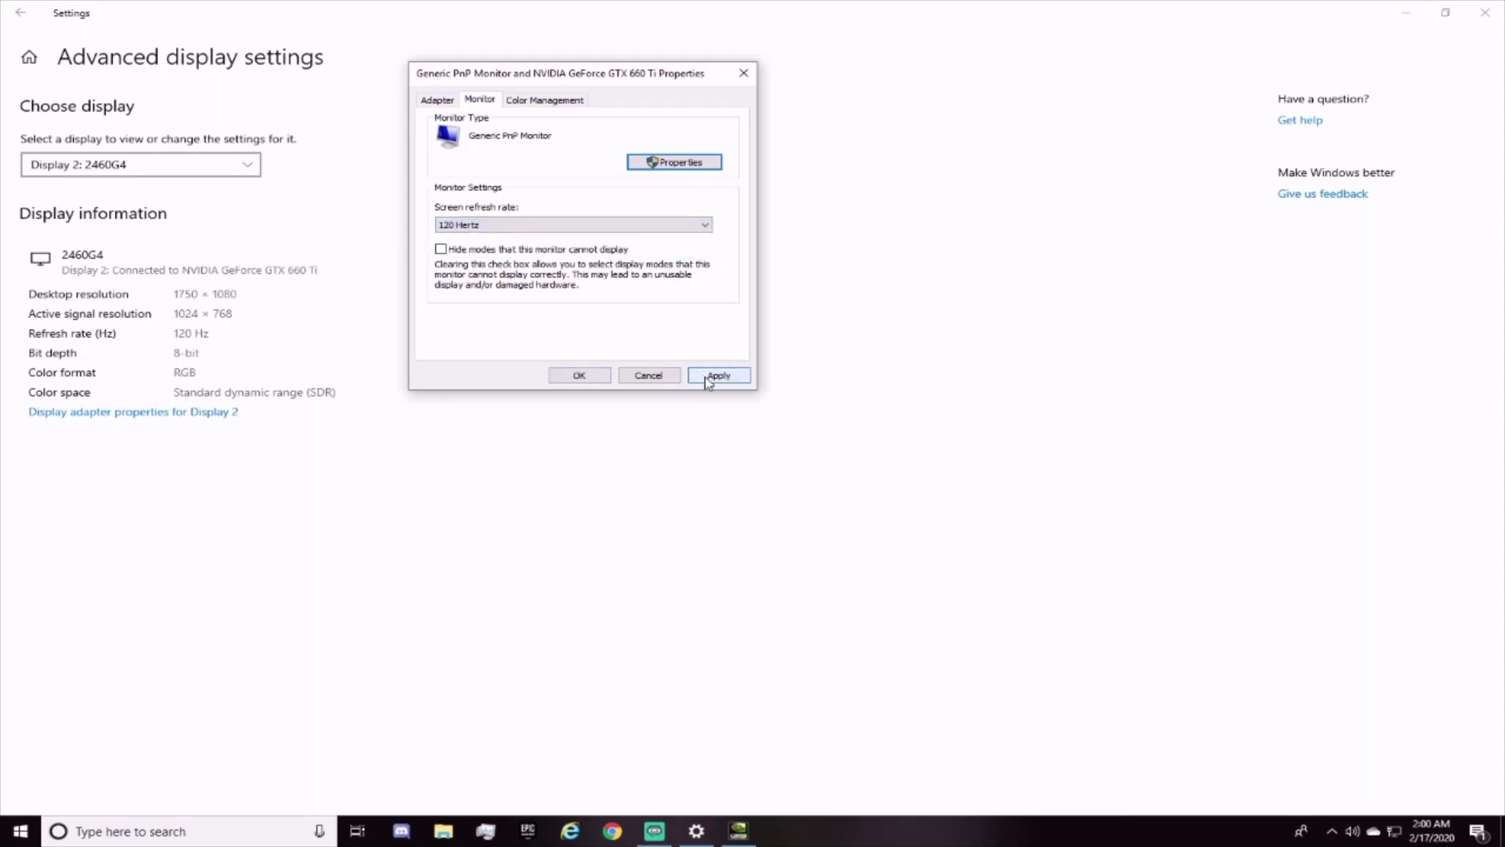
click(716, 375)
click(580, 376)
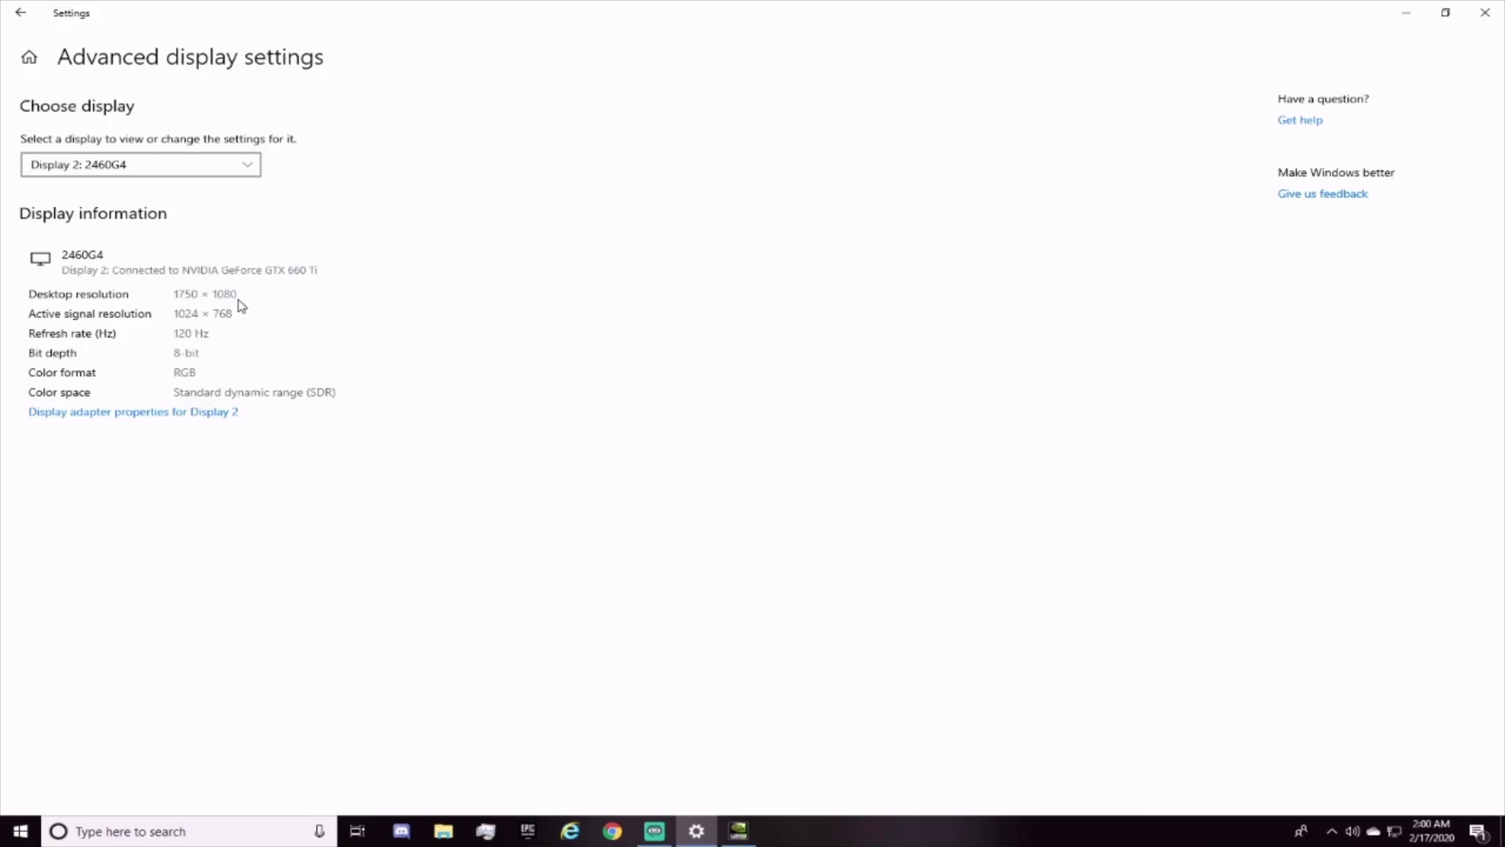
Step: Launch NVIDIA Control Panel from the desktop and open the custom resolution manager
click(1406, 13)
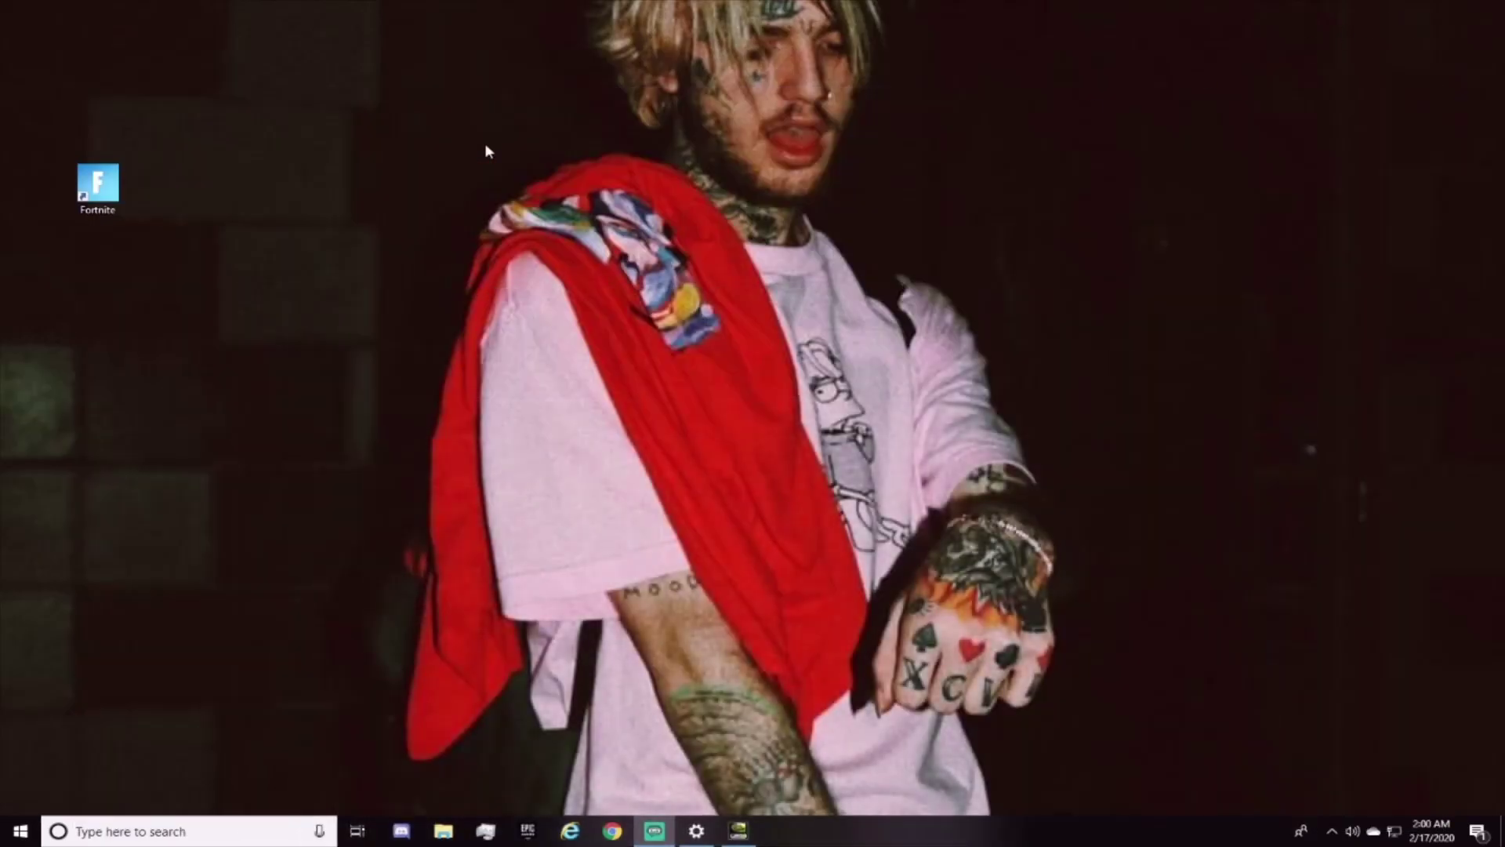
right_click(494, 148)
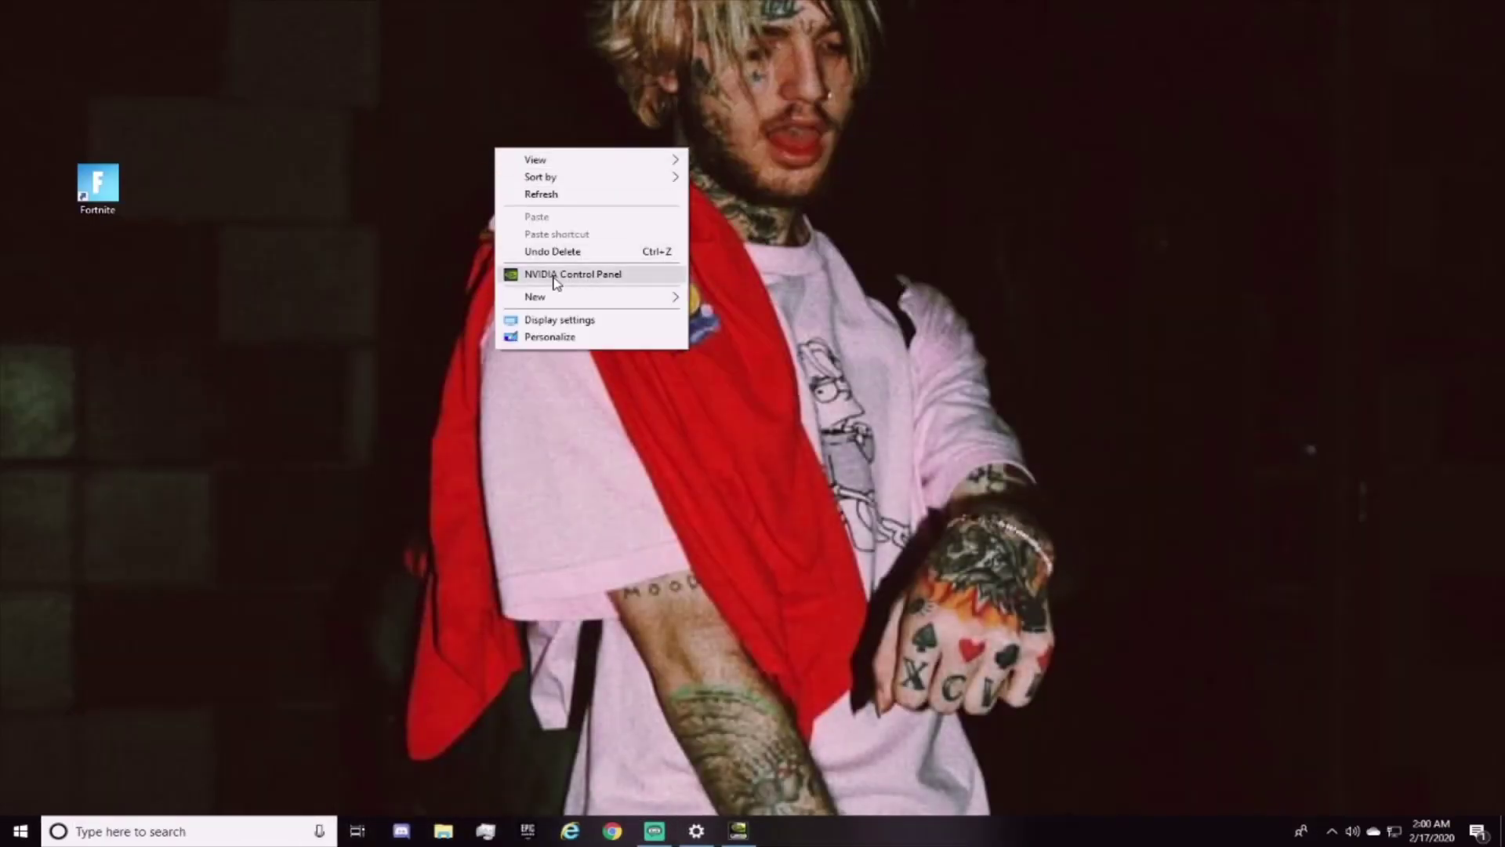
click(913, 710)
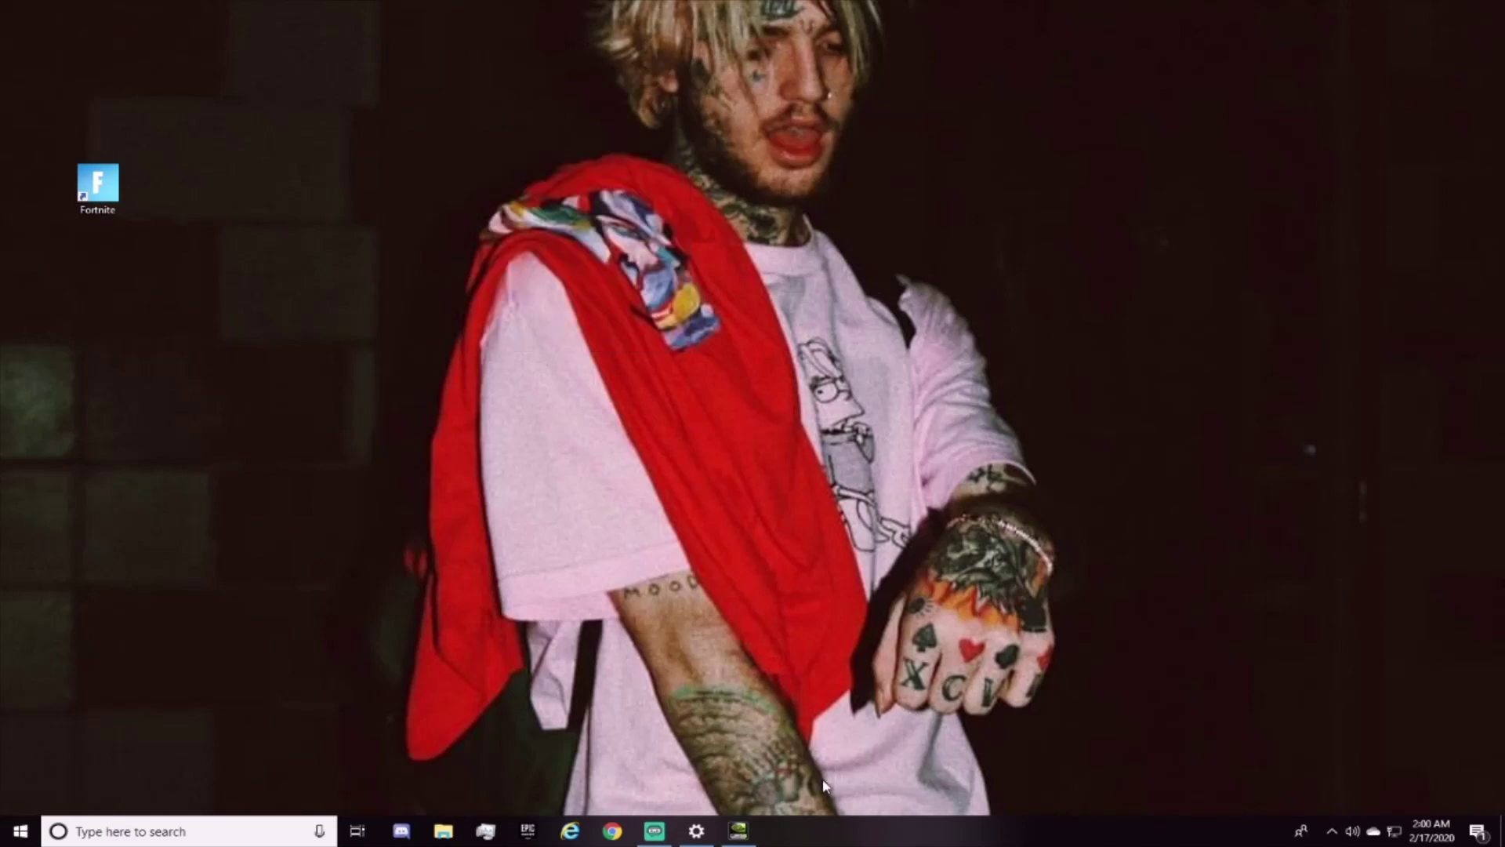
click(751, 834)
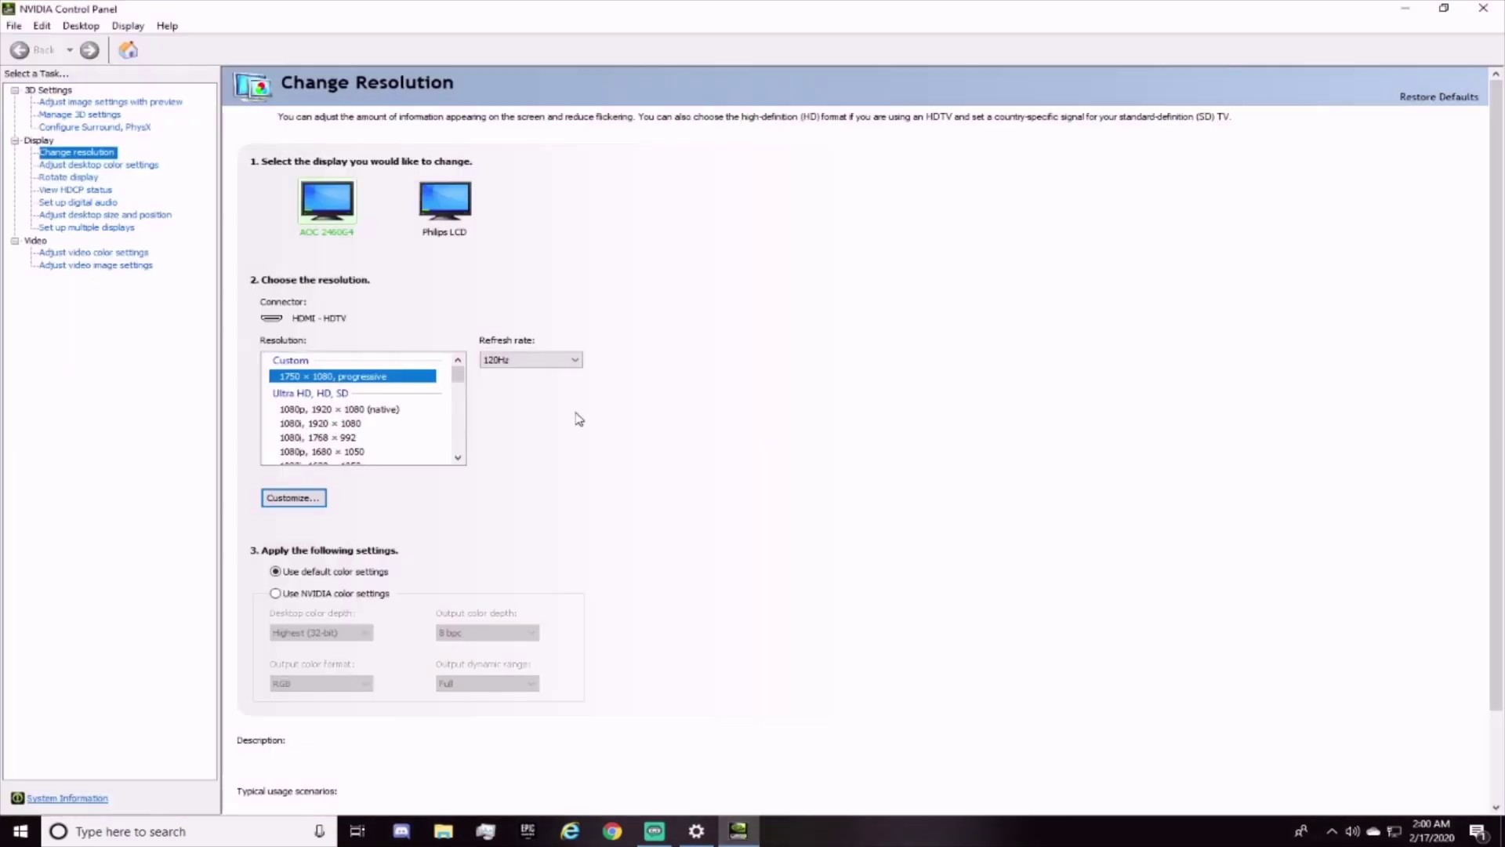
click(286, 497)
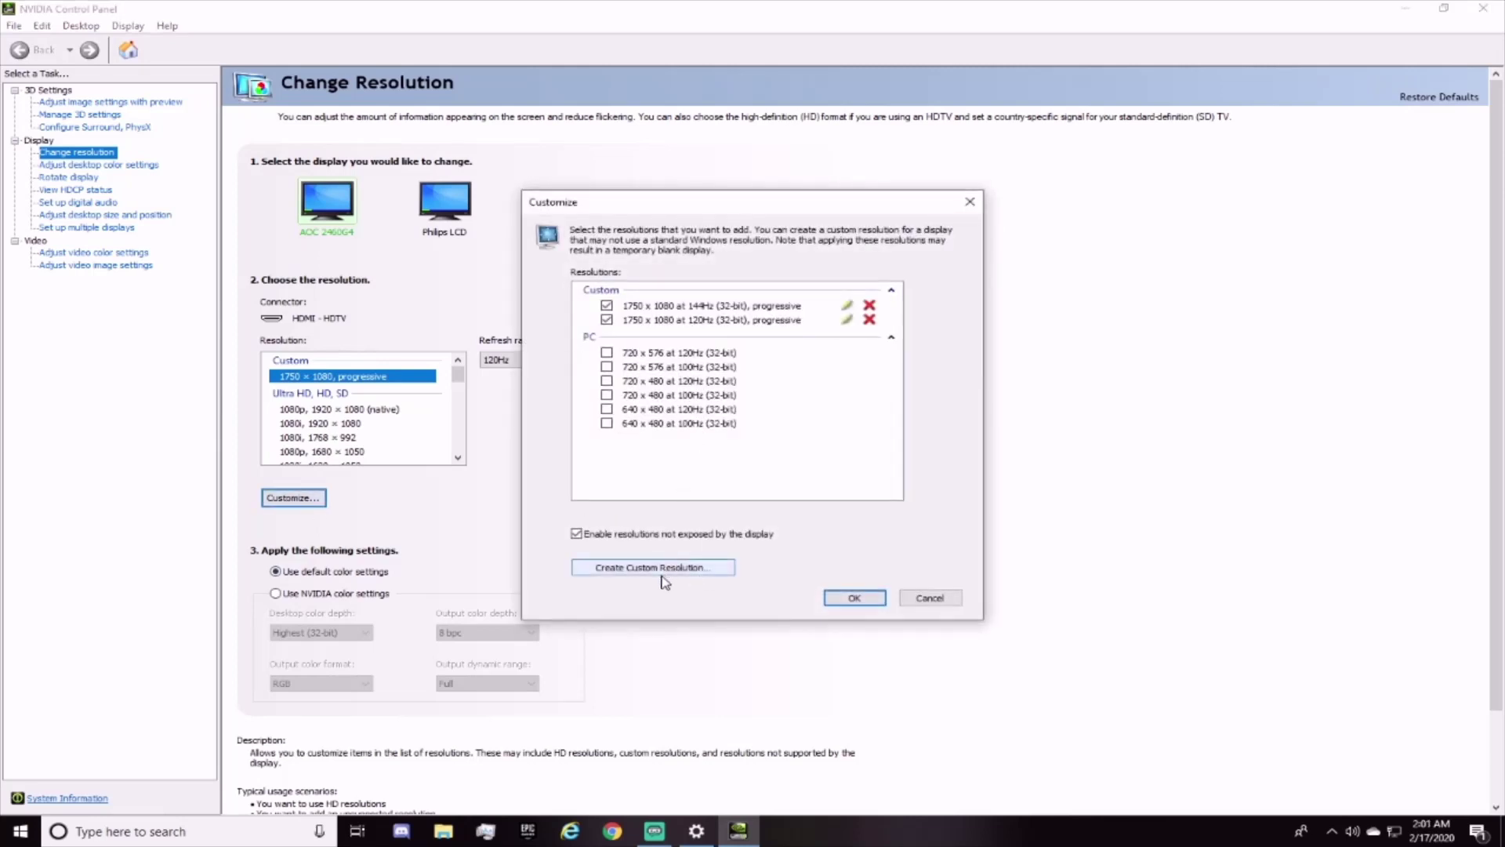
Step: Create a custom 1750 x 1080 resolution at 144Hz
click(679, 570)
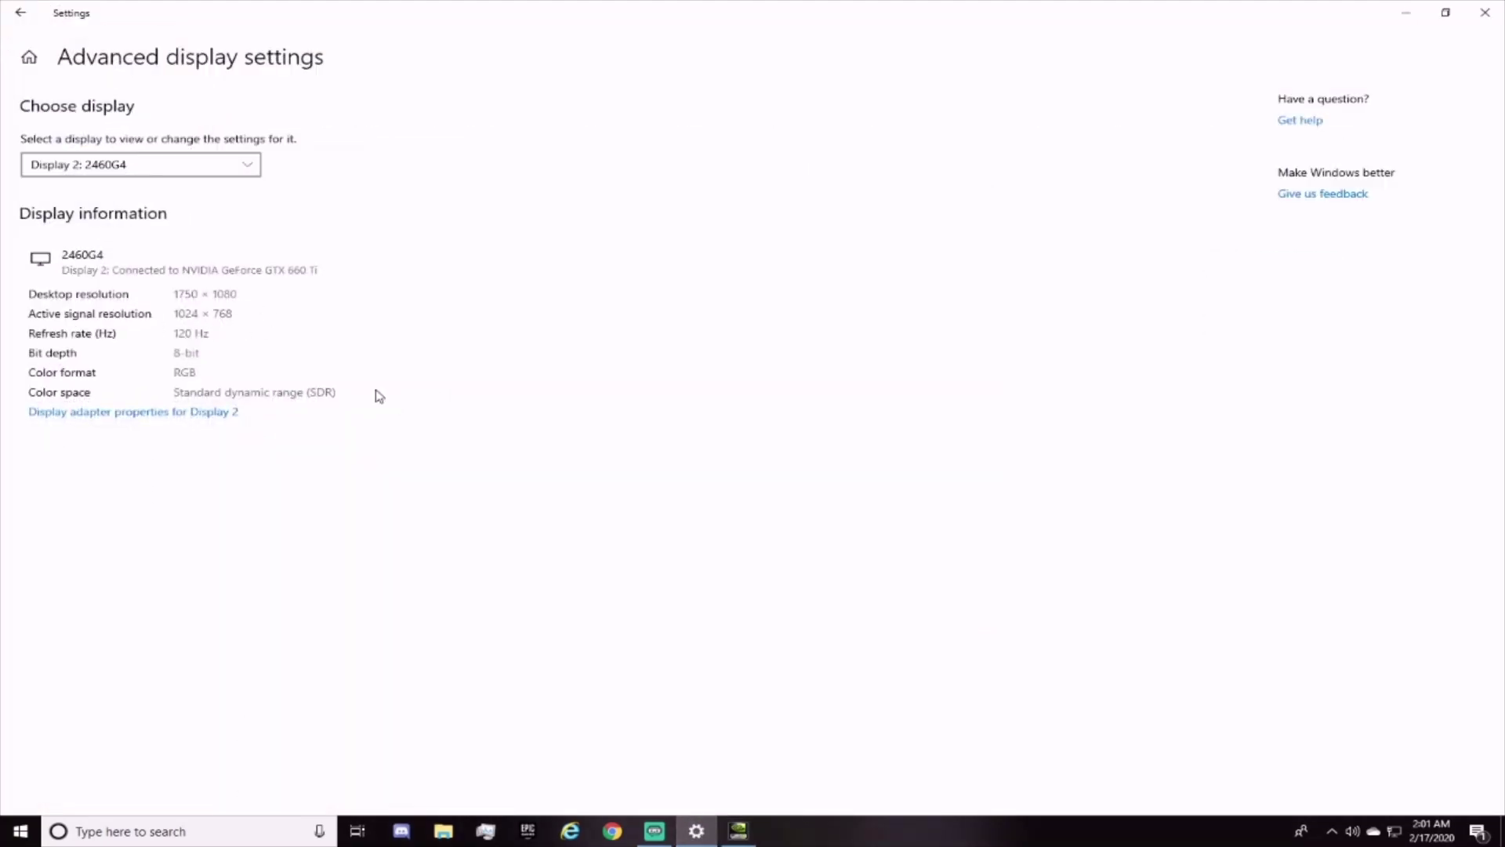
click(738, 831)
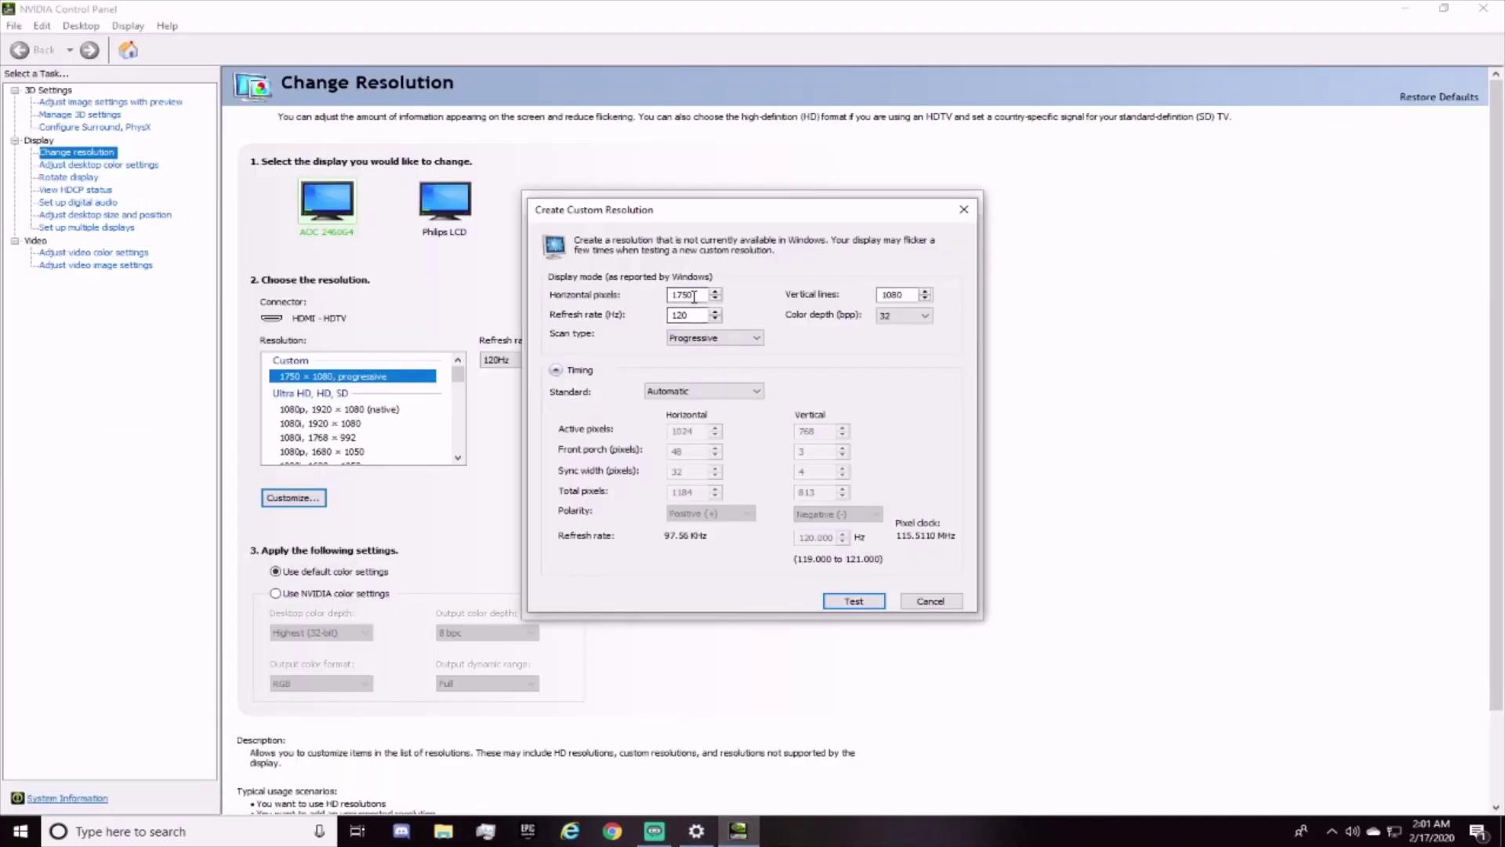
double_click(895, 294)
double_click(682, 314)
click(964, 210)
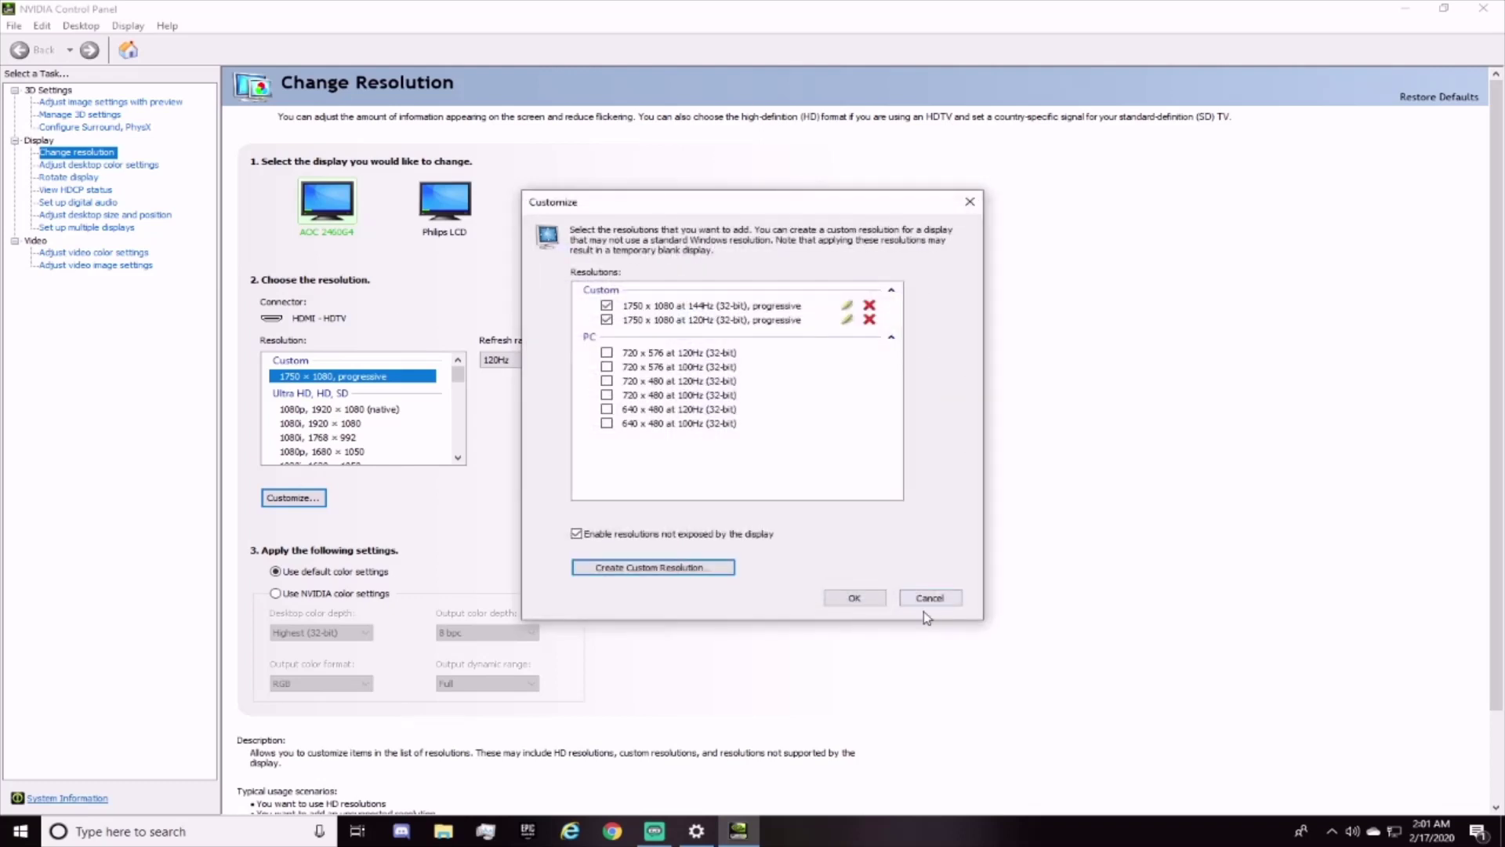
Step: Enable the 1750 x 1080 144Hz custom entry and keep the refresh rate at 120Hz
click(649, 307)
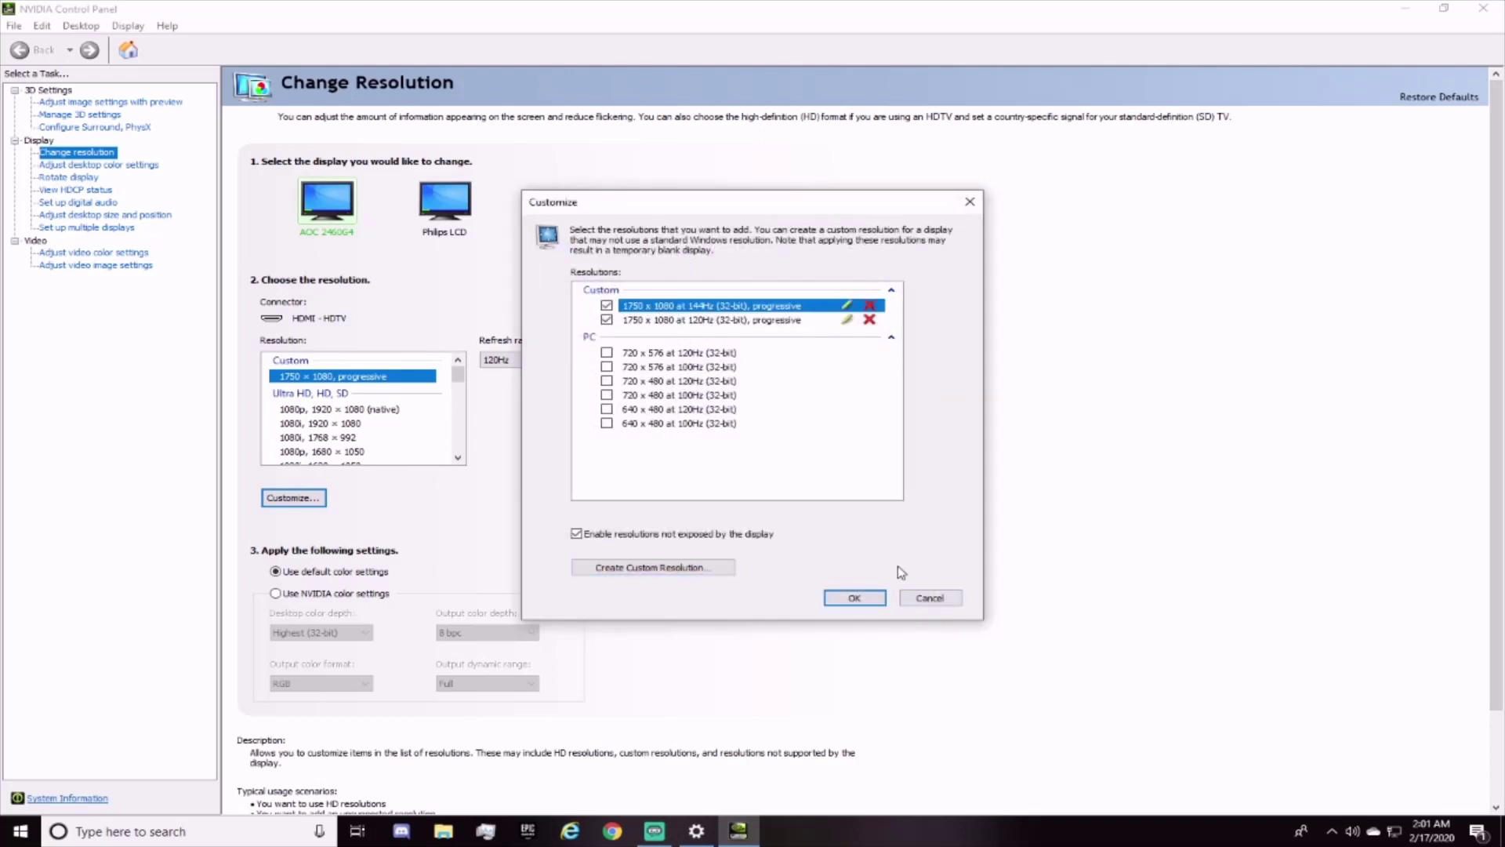
click(969, 202)
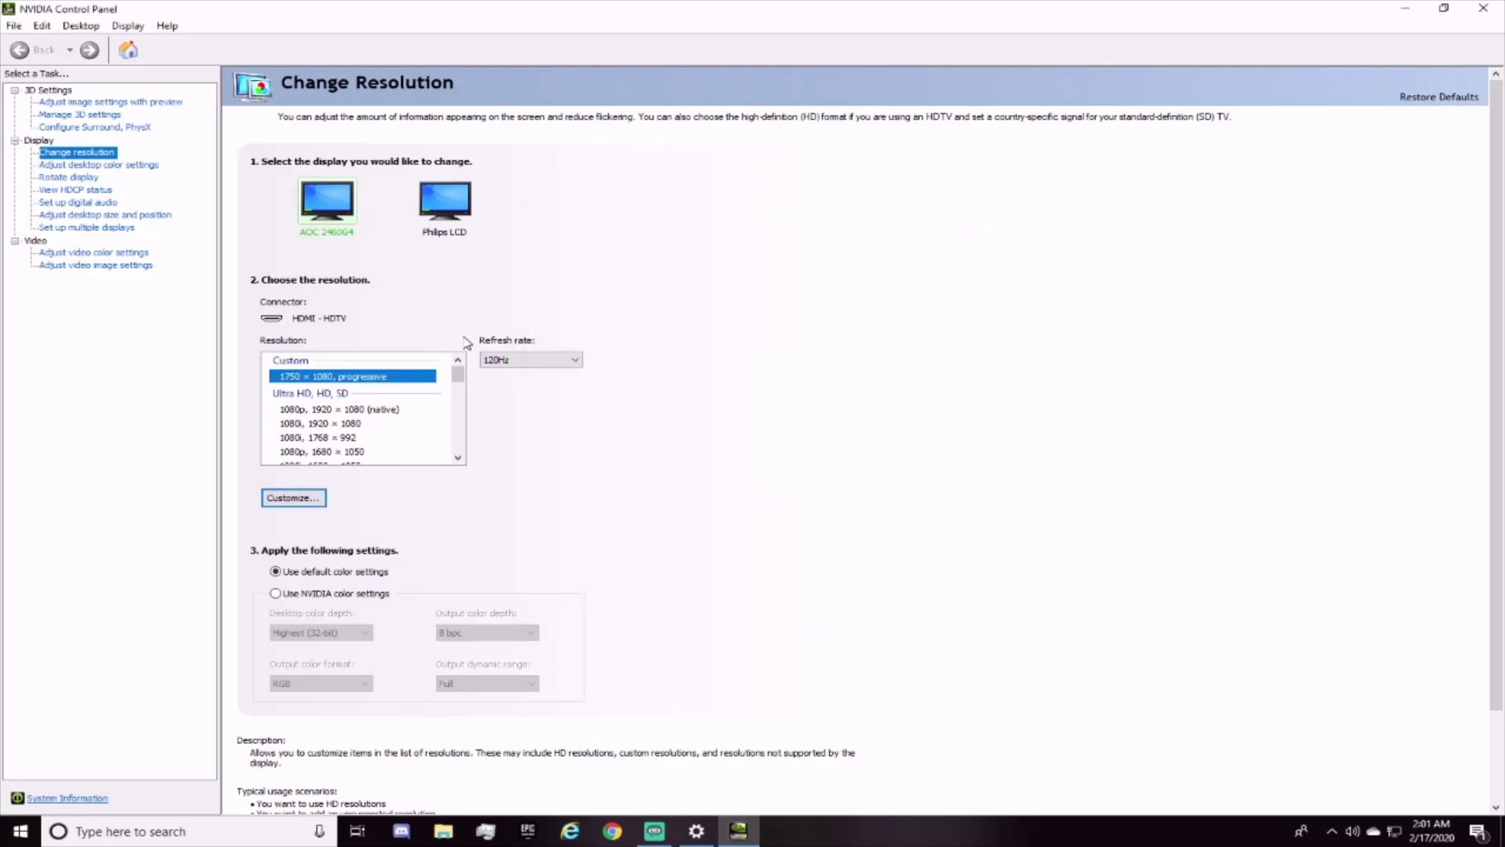
click(521, 361)
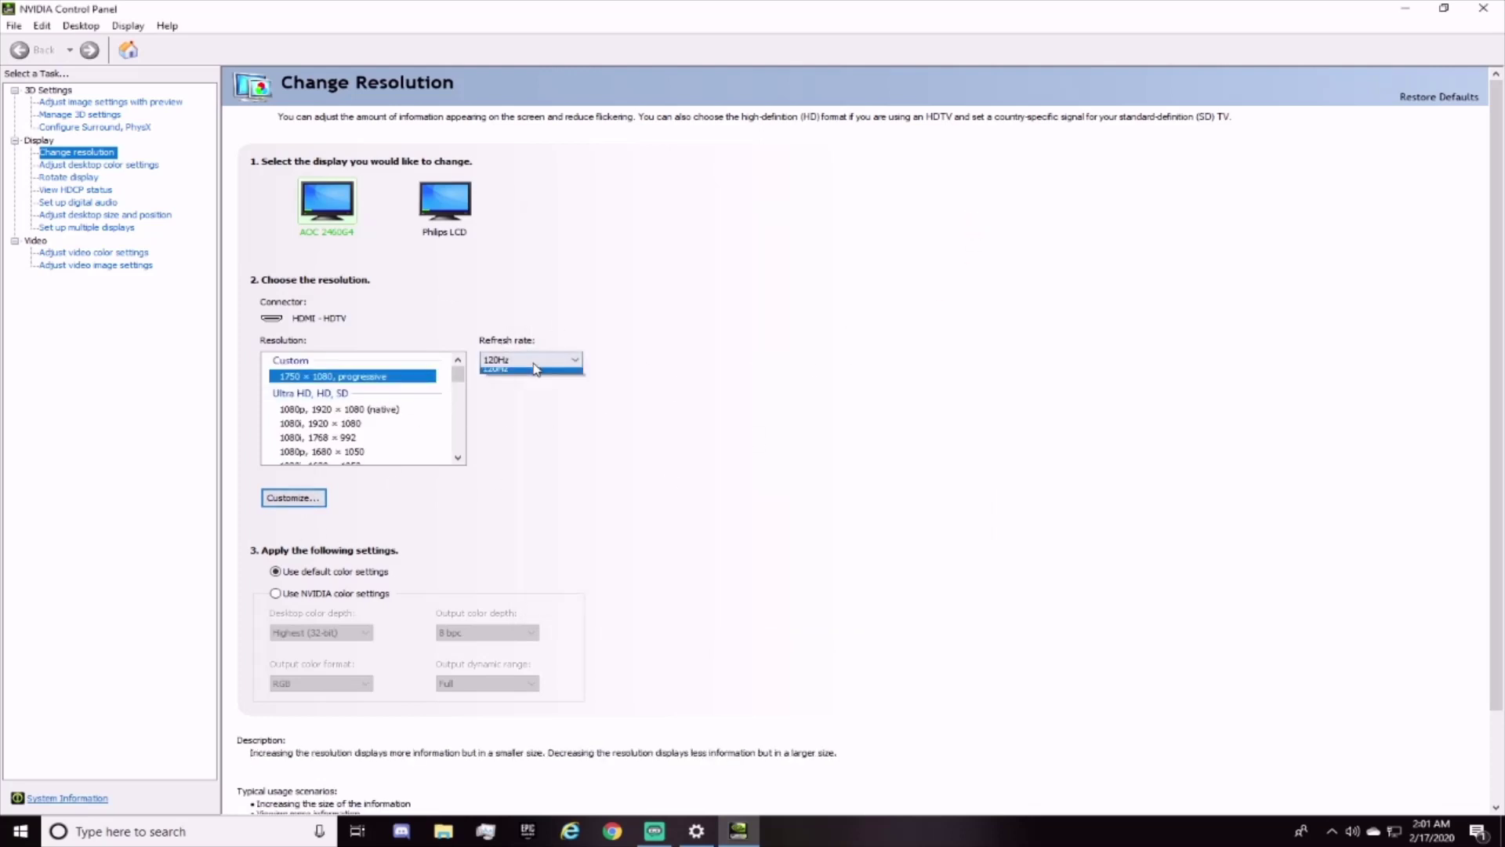
click(565, 384)
Step: Close NVIDIA Control Panel and open %localappdata% through Windows Search
click(1483, 8)
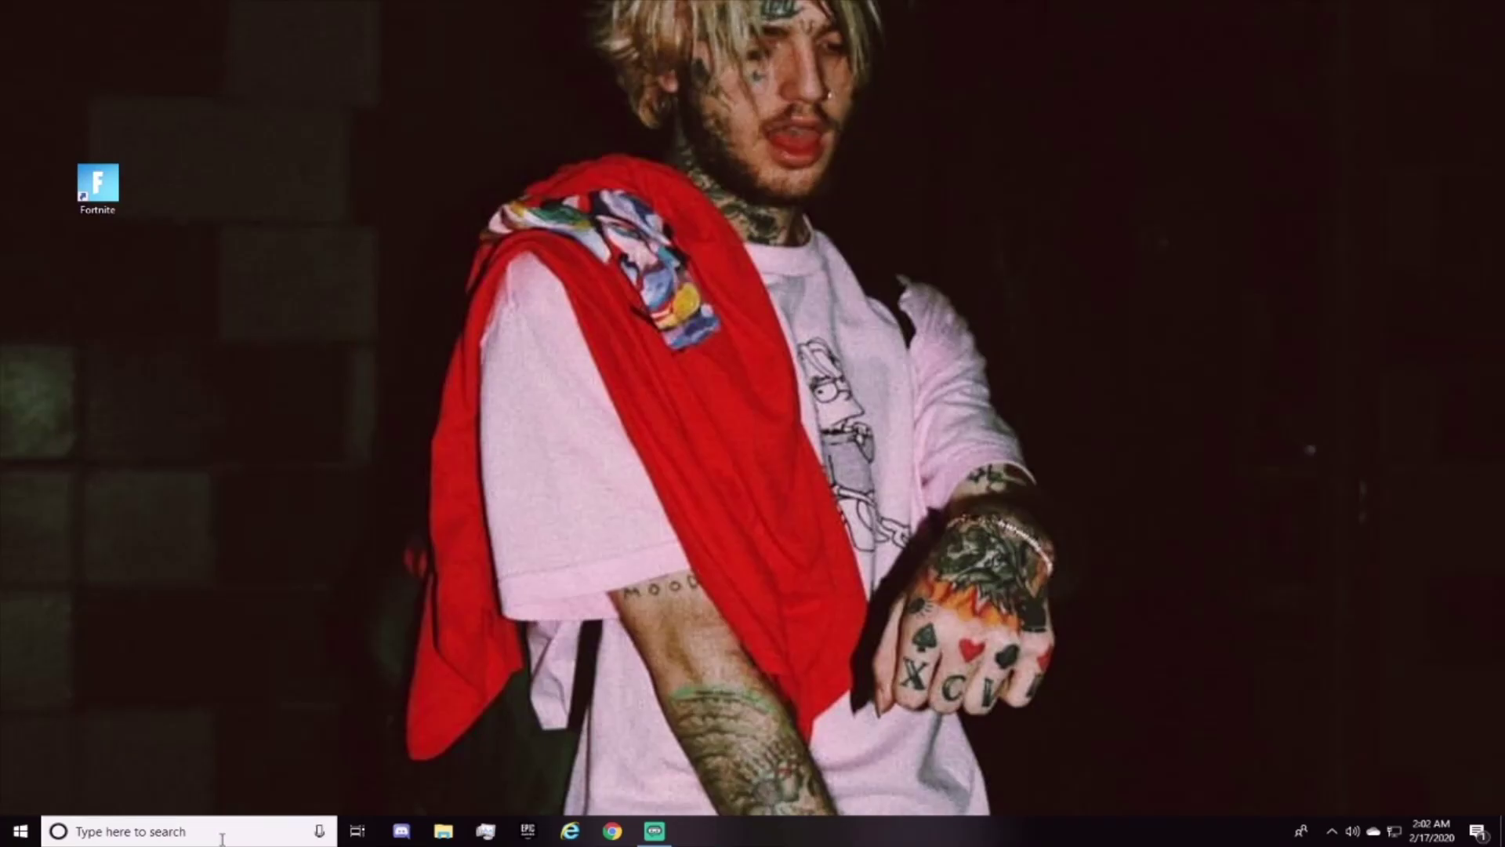
click(222, 837)
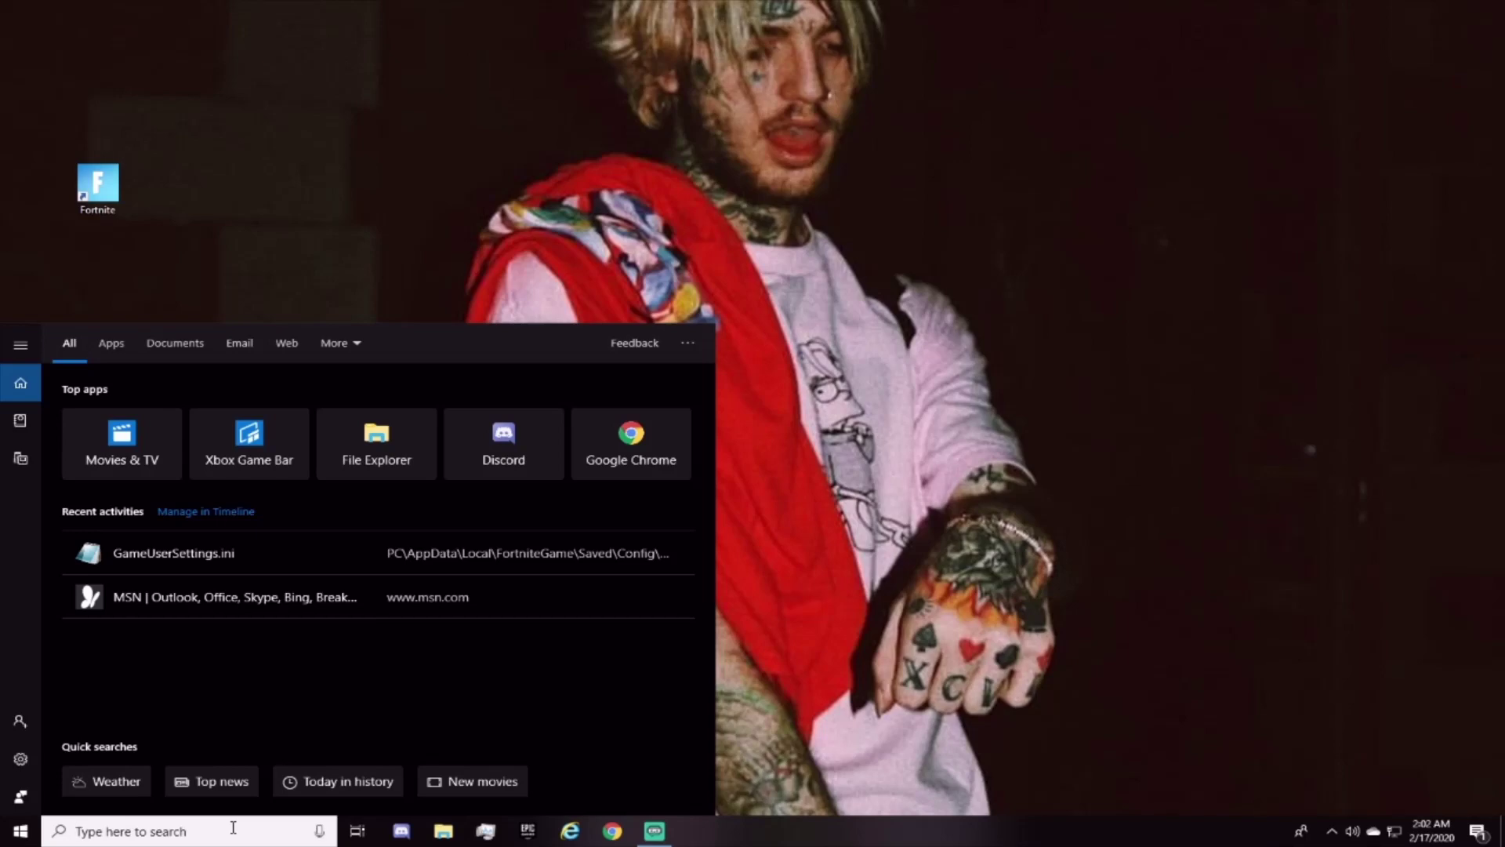
text(%%)
key(Left)
text(loca)
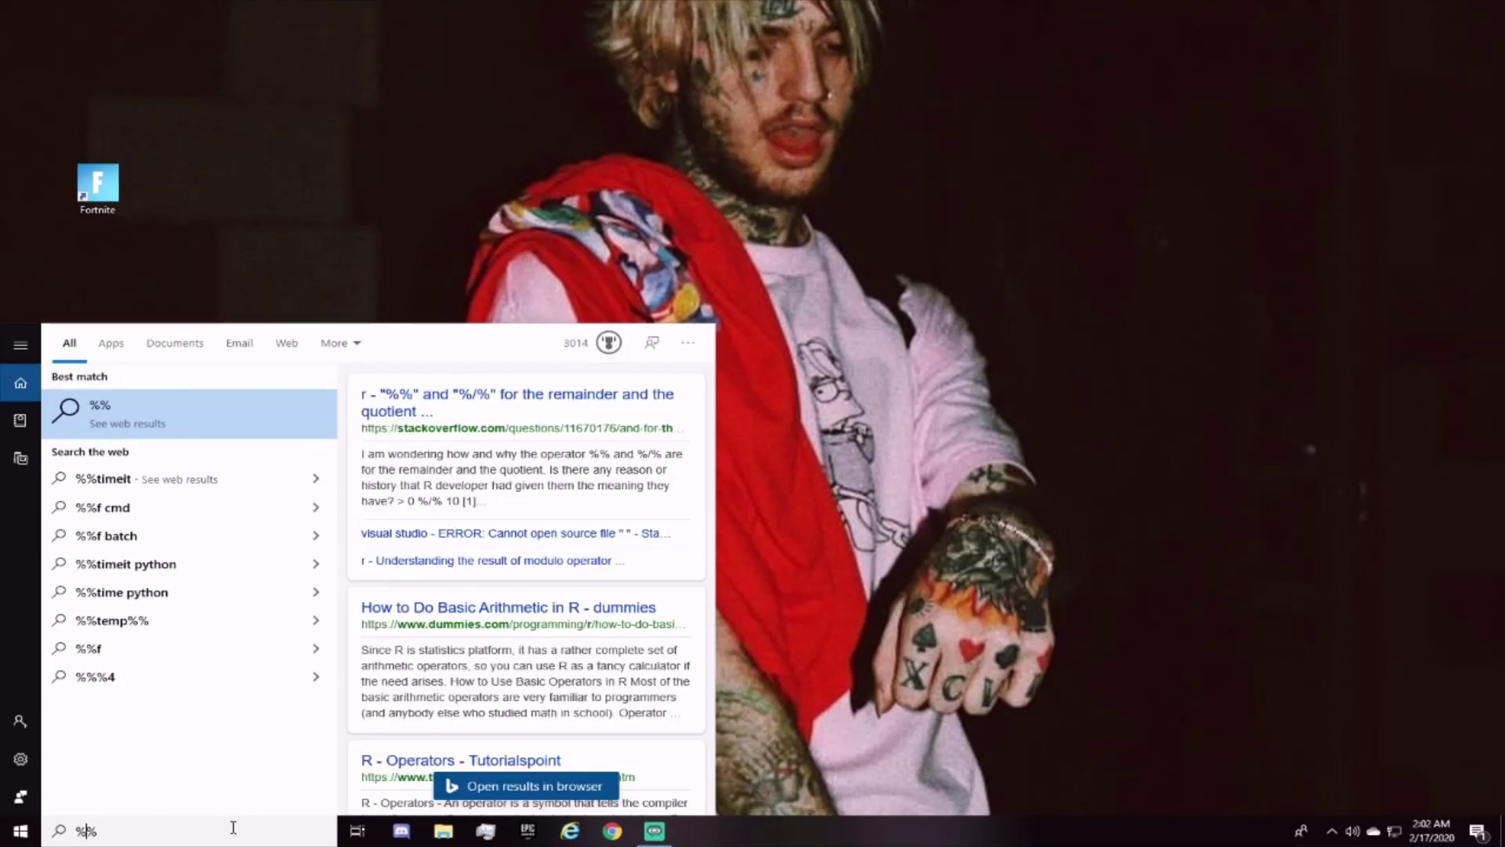
text(lappdata)
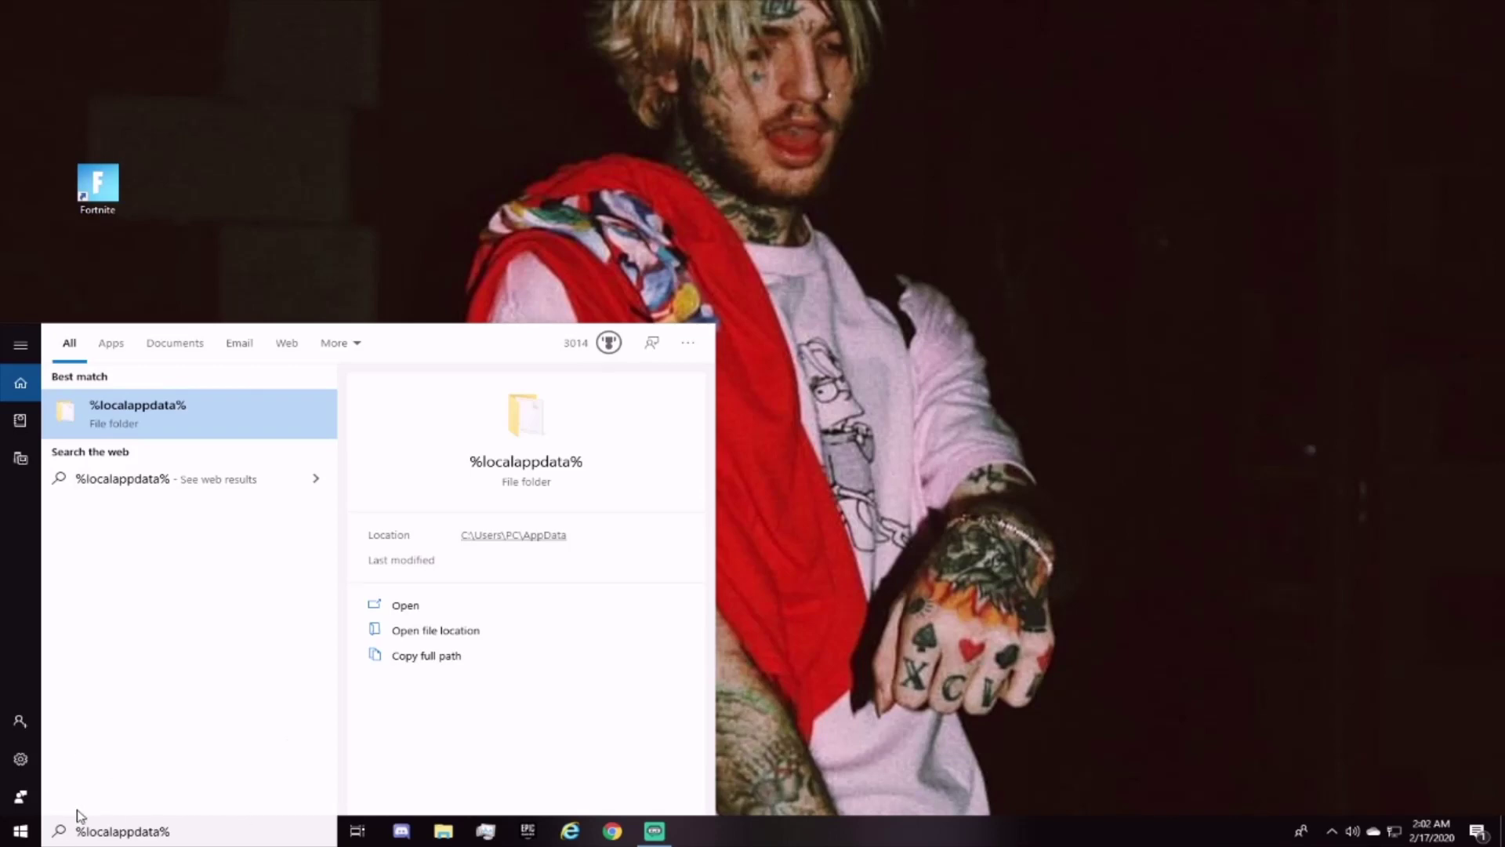
key(Return)
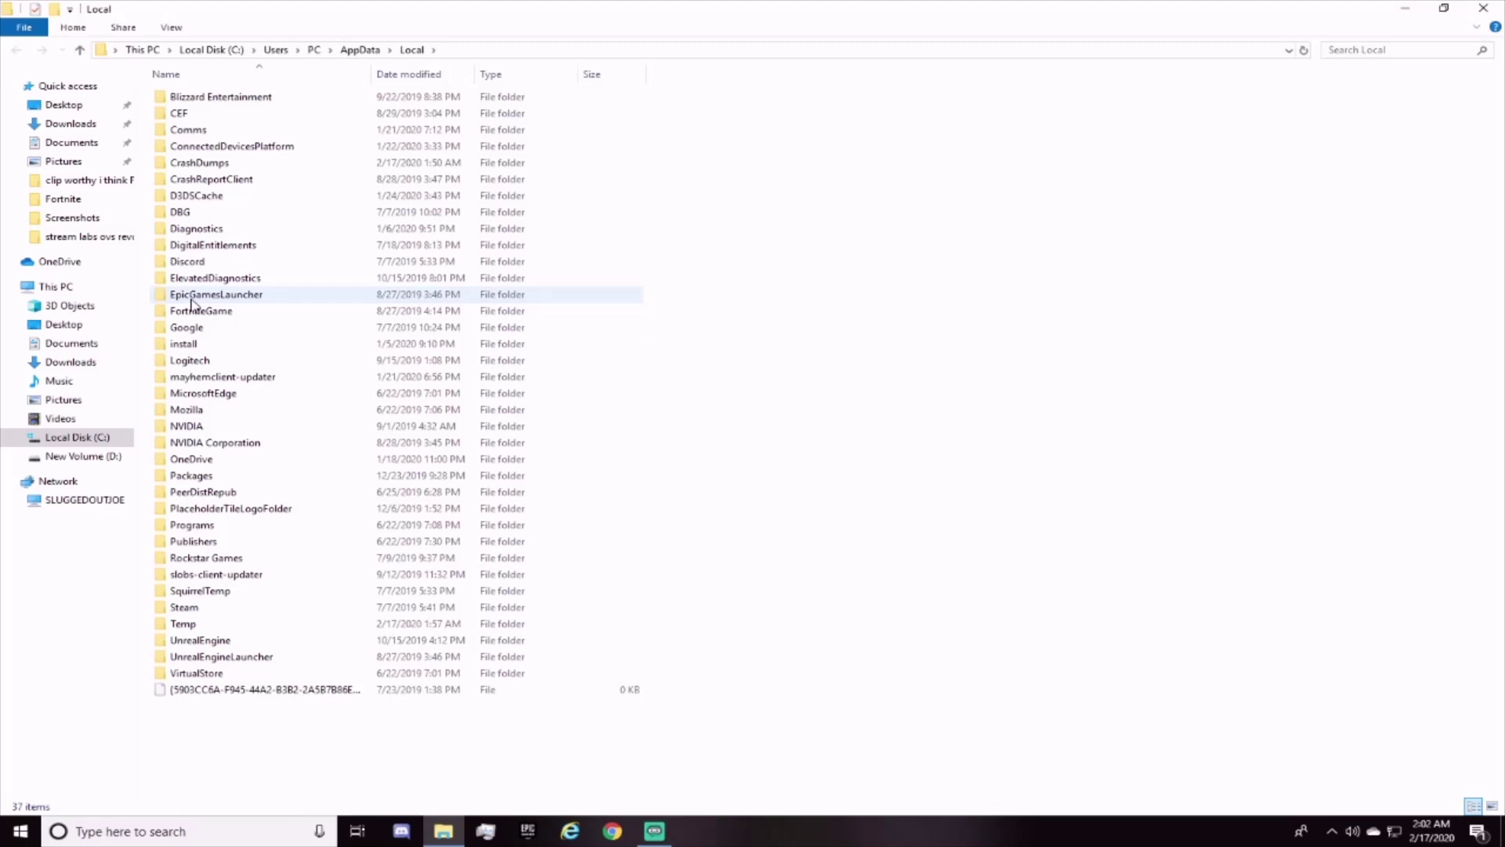
Step: Browse to FortniteGame\Saved\Config\WindowsClient and select the GameUserSettings file
double_click(259, 312)
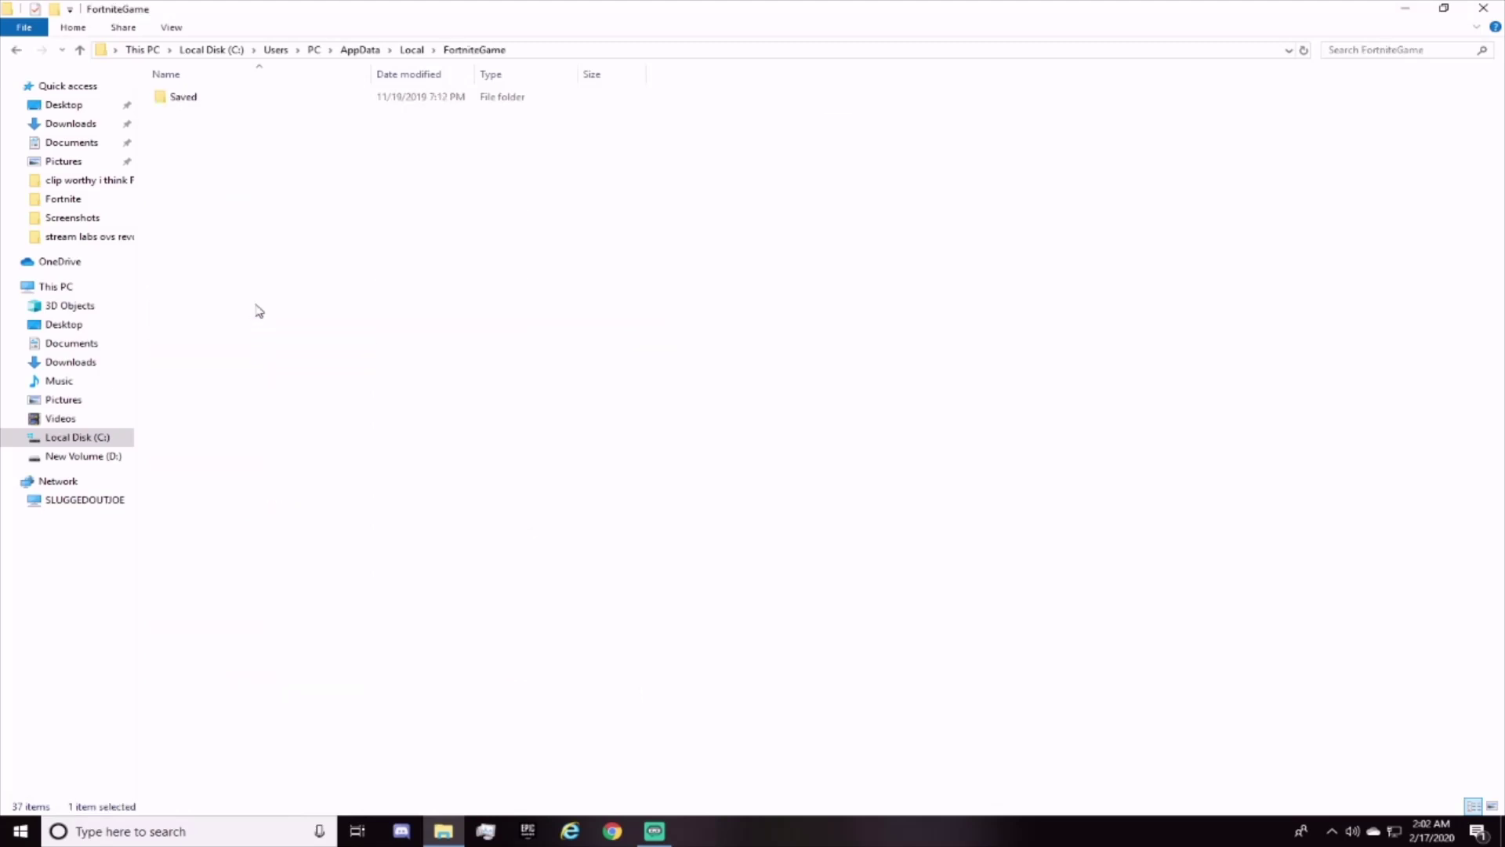
double_click(192, 97)
double_click(209, 118)
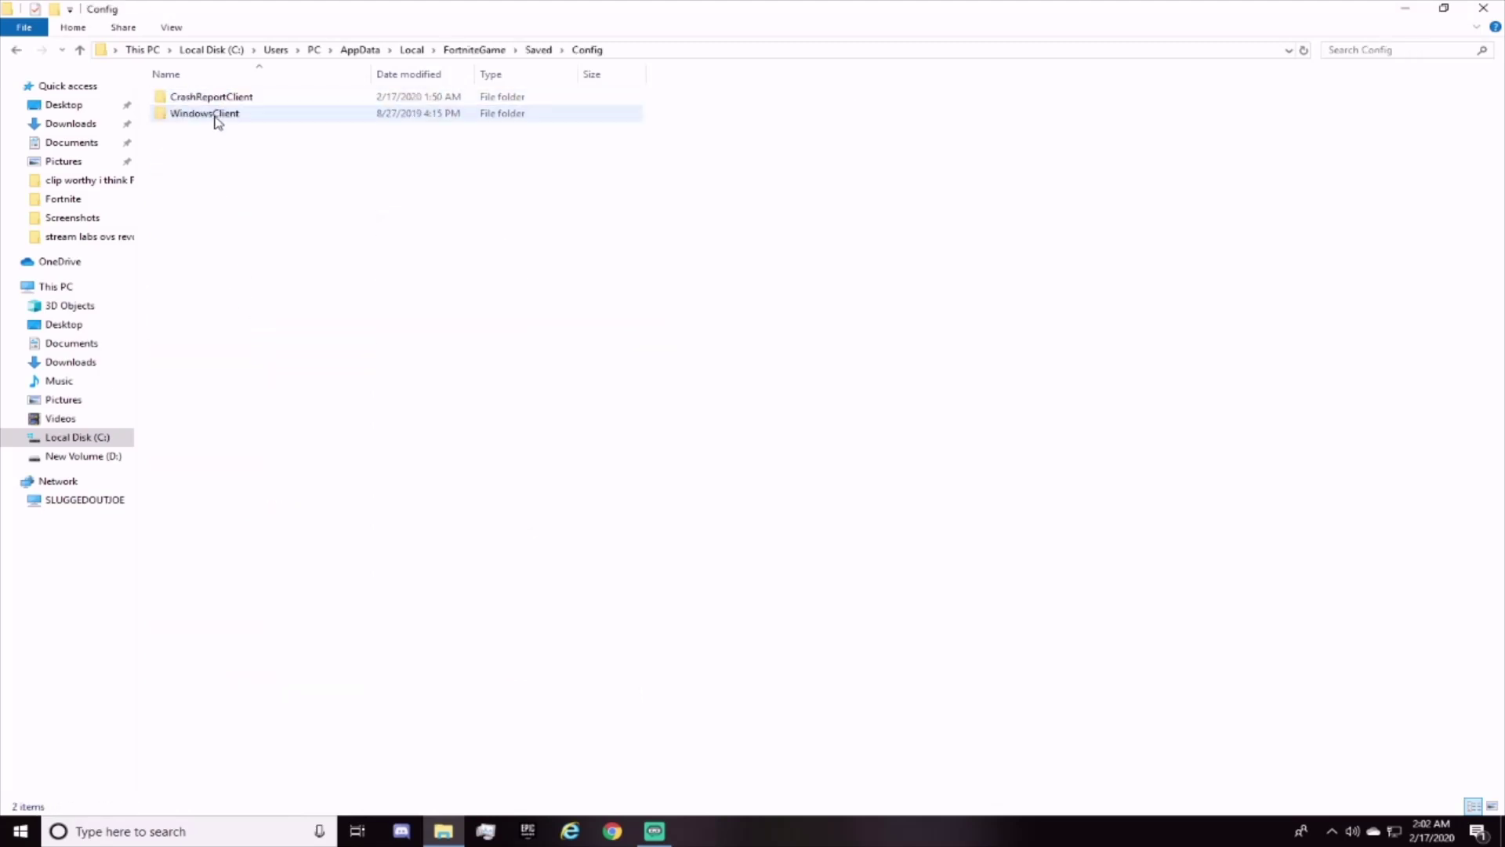
double_click(218, 114)
click(219, 99)
right_click(219, 100)
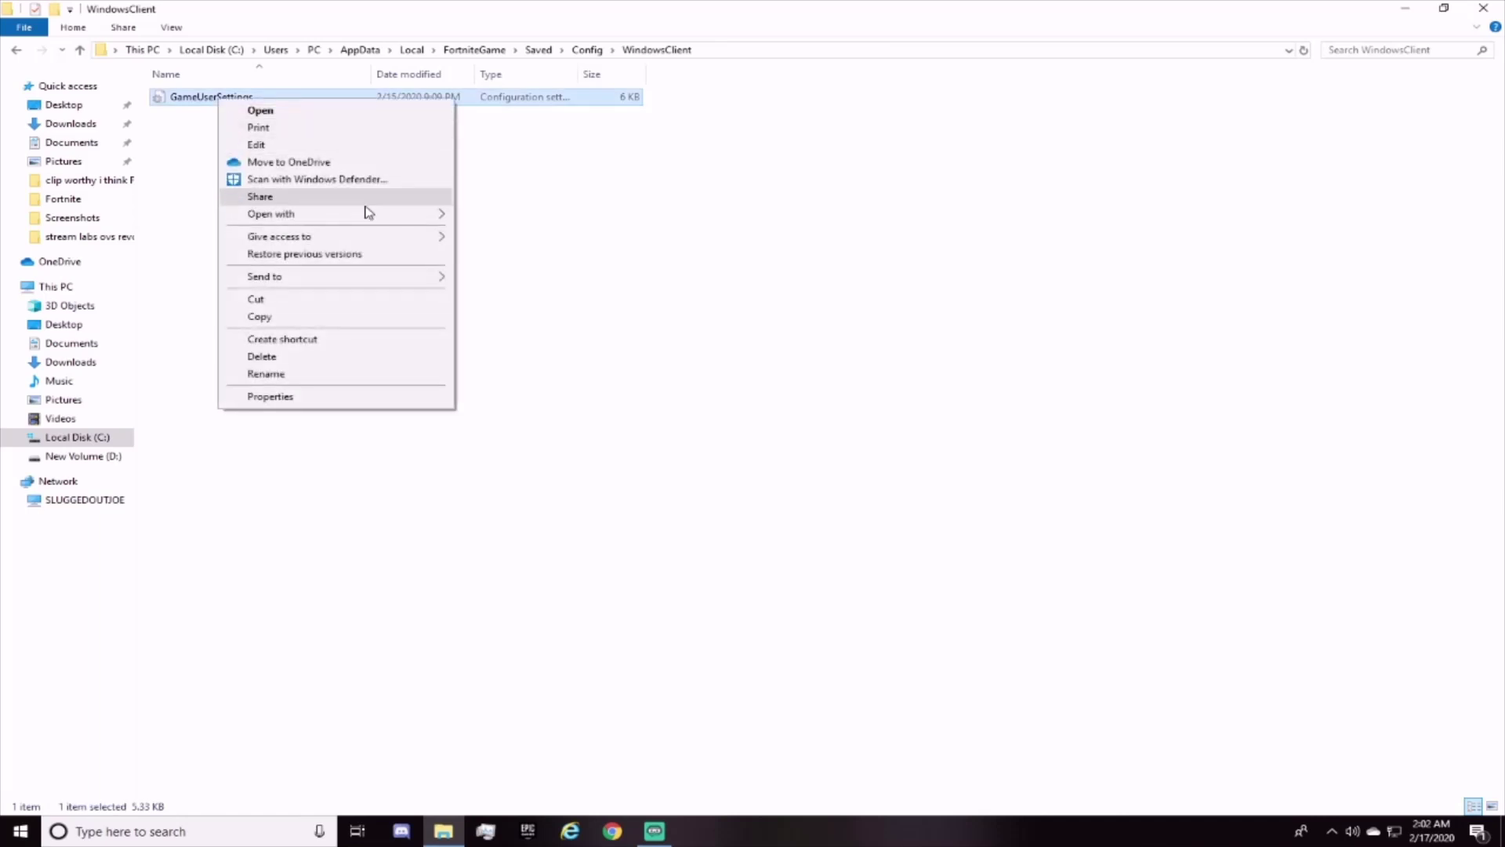
click(193, 102)
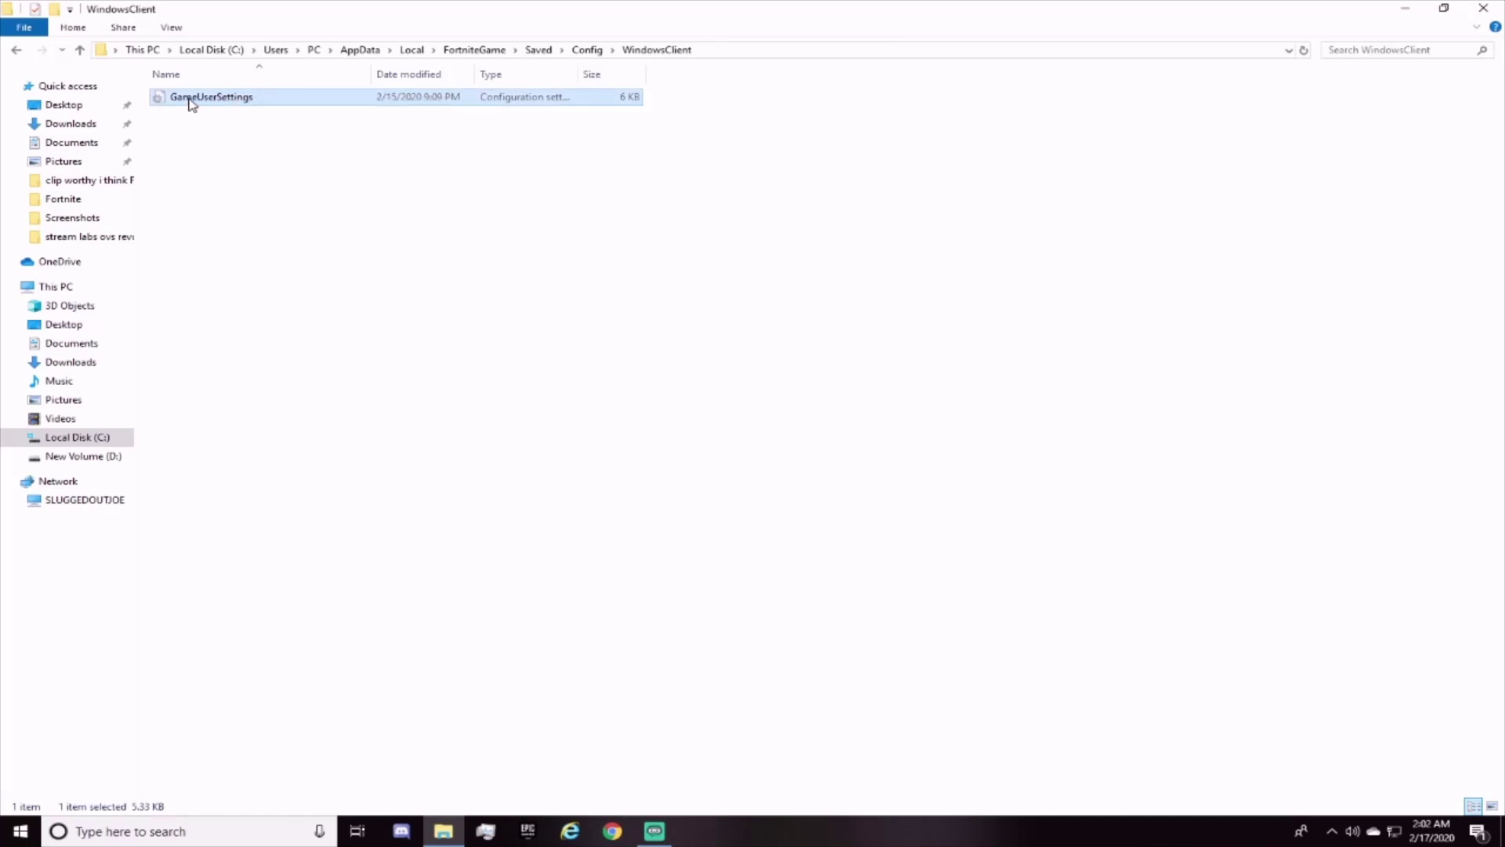
right_click(192, 100)
key(Escape)
click(270, 109)
Step: Toggle the Read-only attribute in the WindowsClient folder's properties, then reselect GameUserSettings
right_click(262, 107)
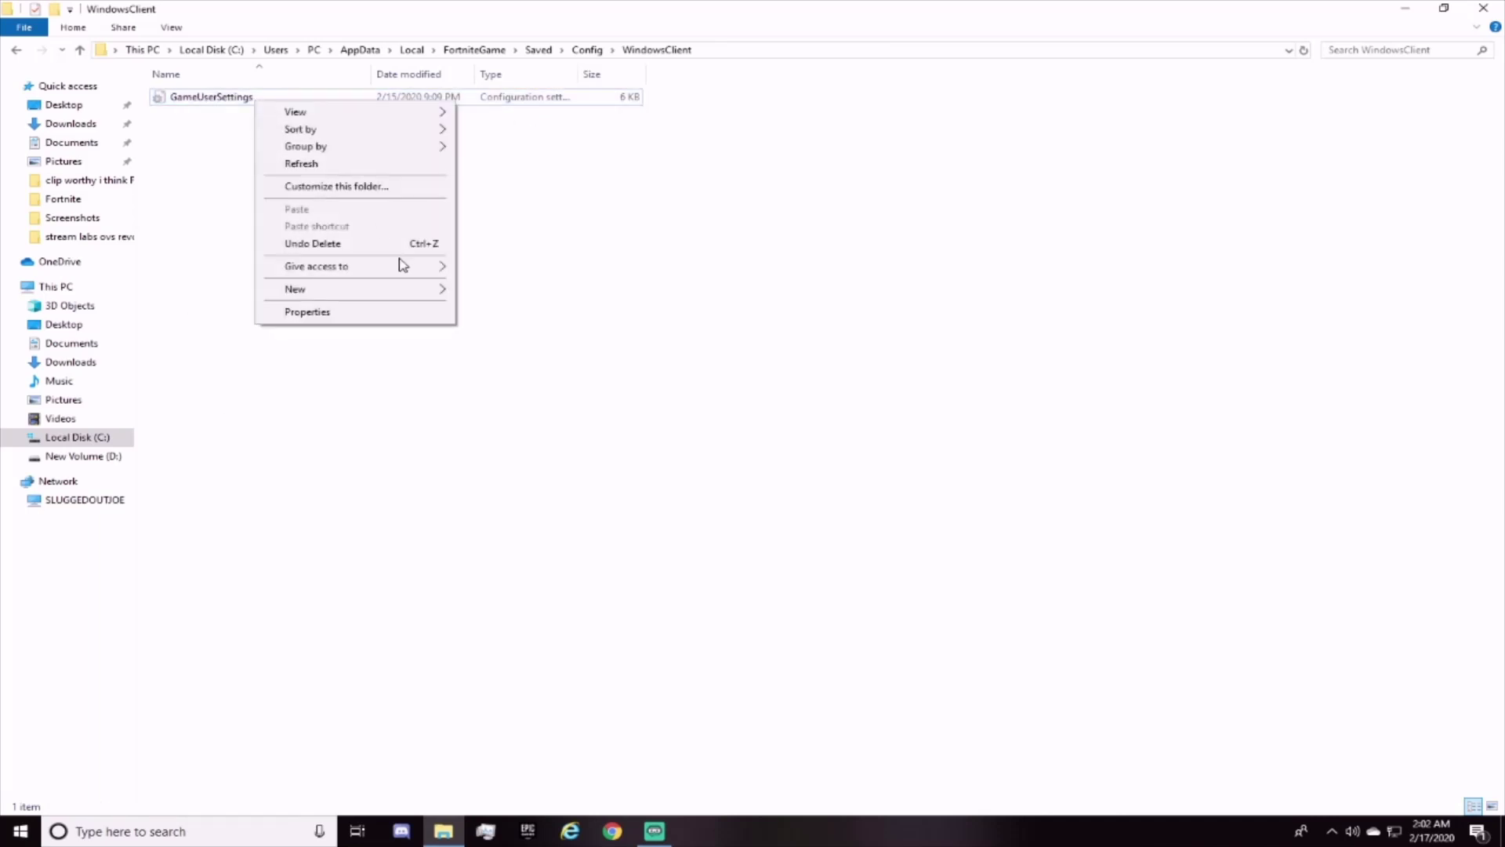
click(386, 312)
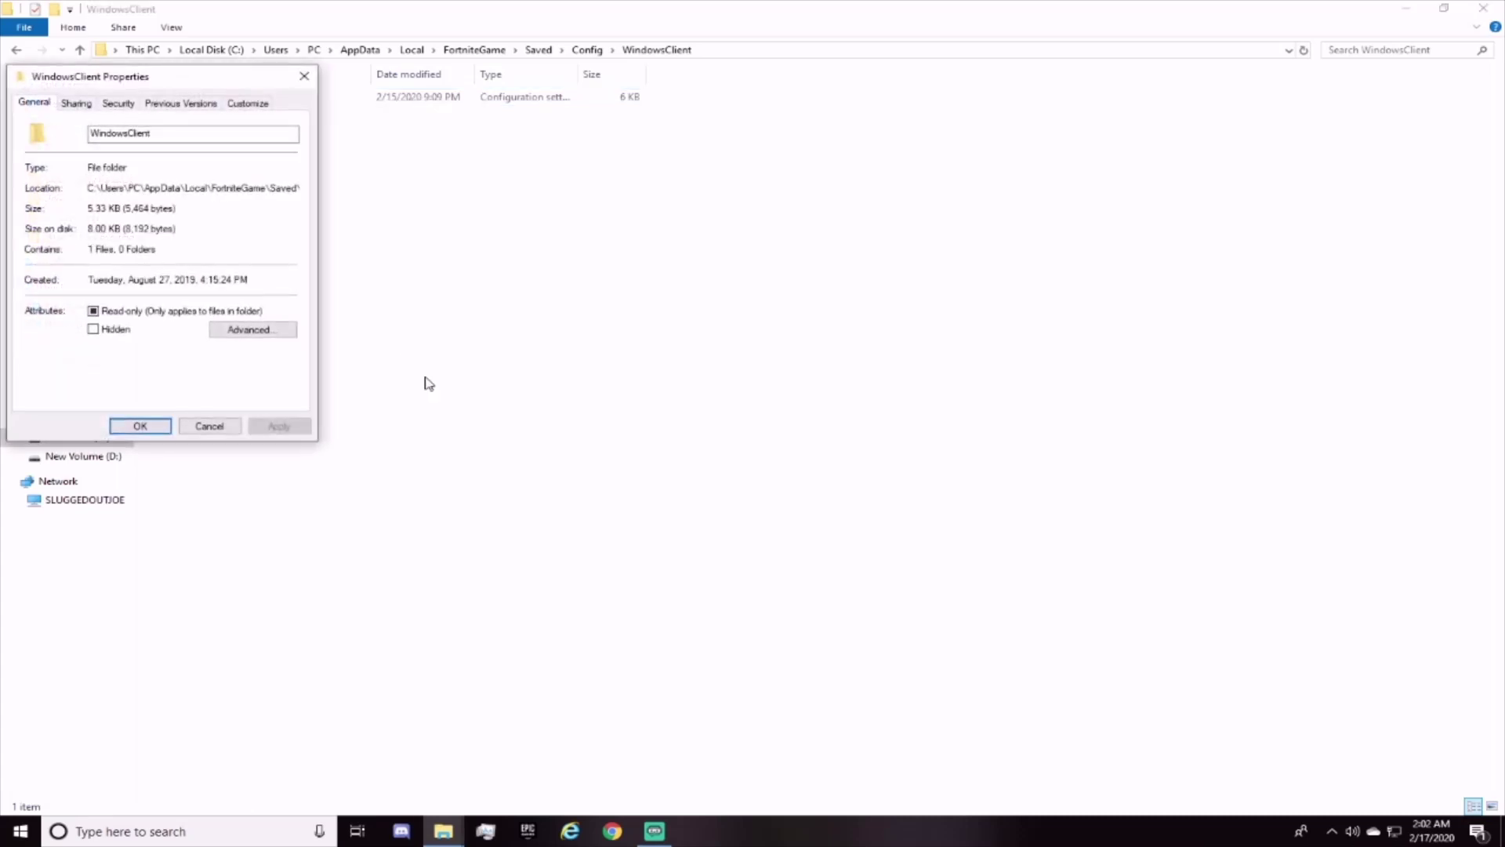
click(141, 314)
click(304, 76)
click(226, 106)
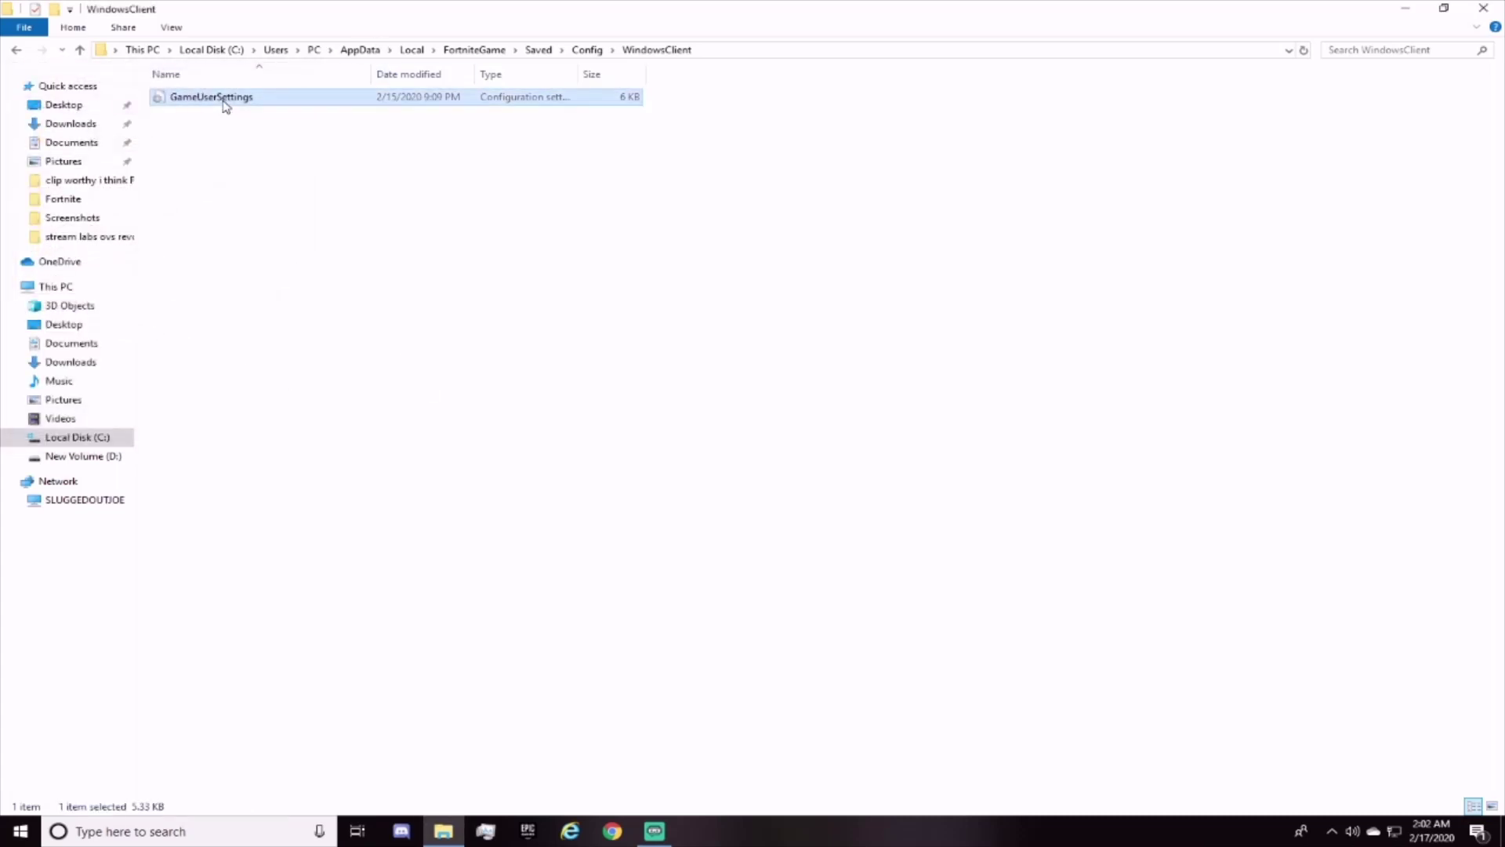
Step: Open GameUserSettings in a maximized Notepad, scroll through it, then close Notepad
double_click(226, 106)
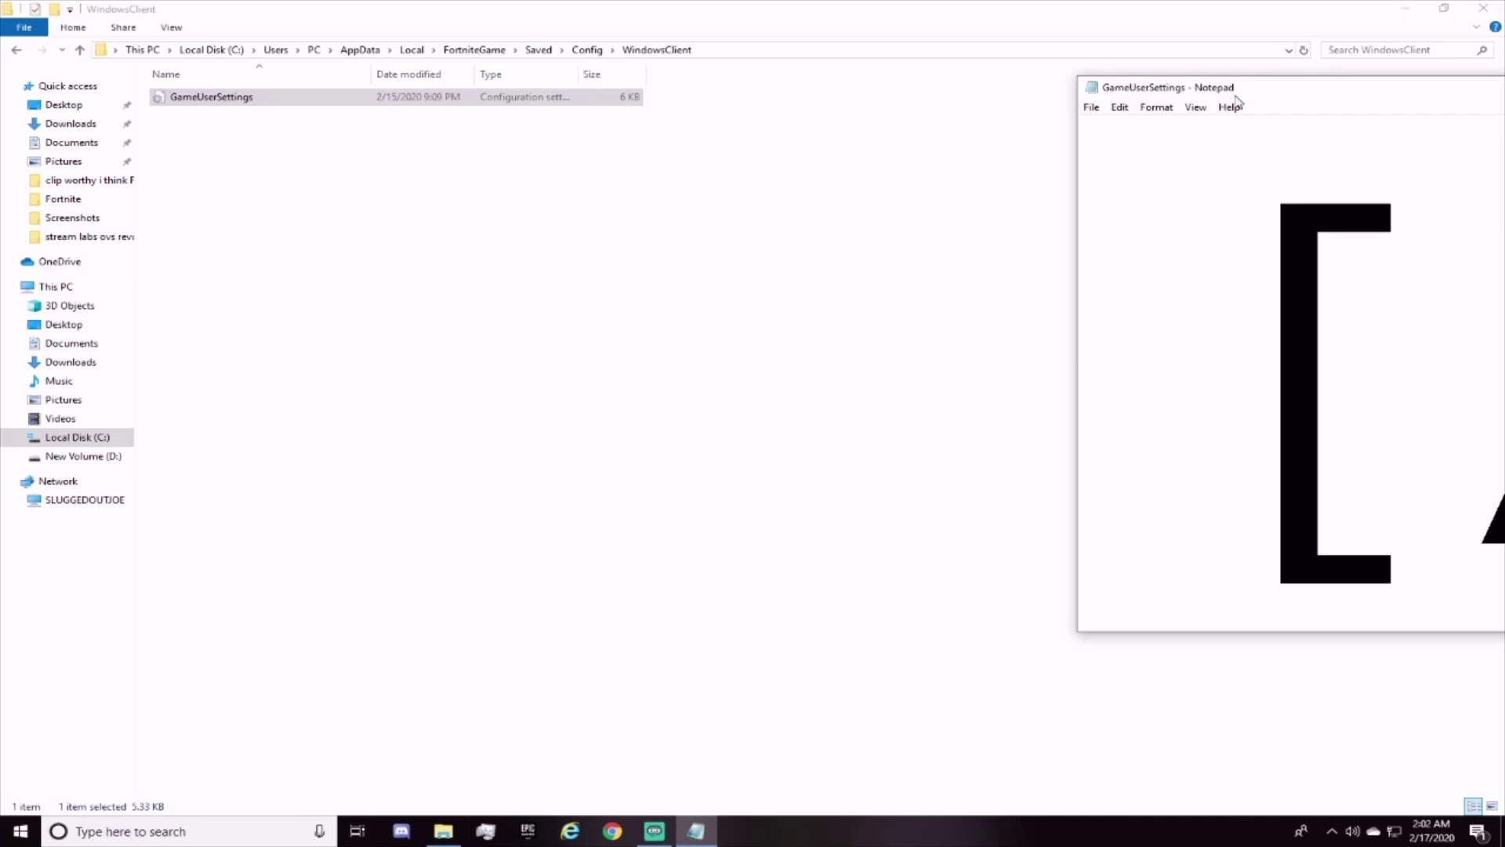
drag(1236, 86, 579, 3)
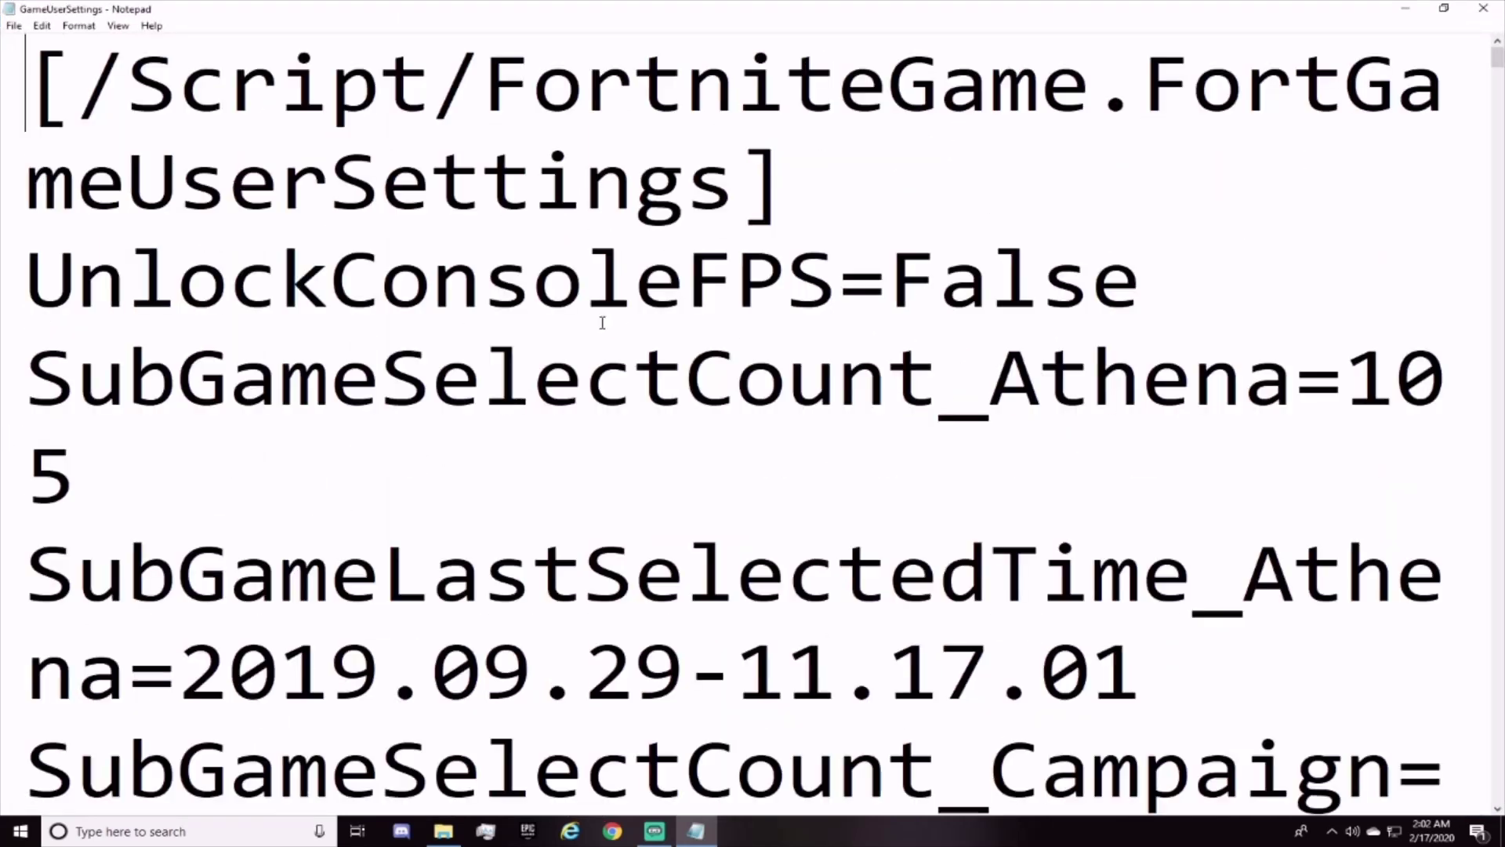
scroll(602, 323, down, 10)
scroll(651, 432, down, 12)
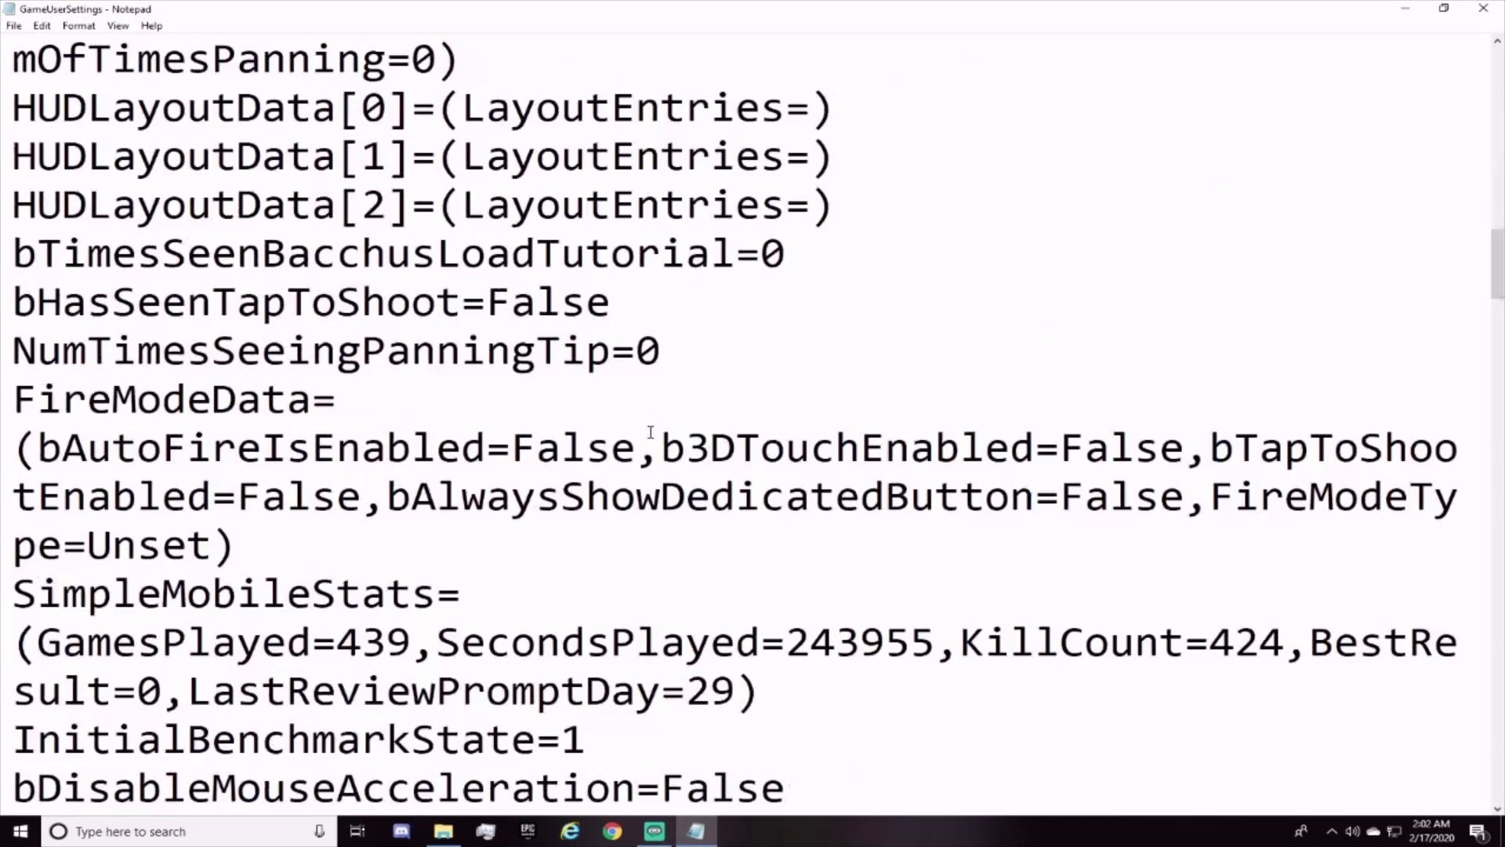
scroll(650, 431, down, 10)
scroll(675, 540, up, 14)
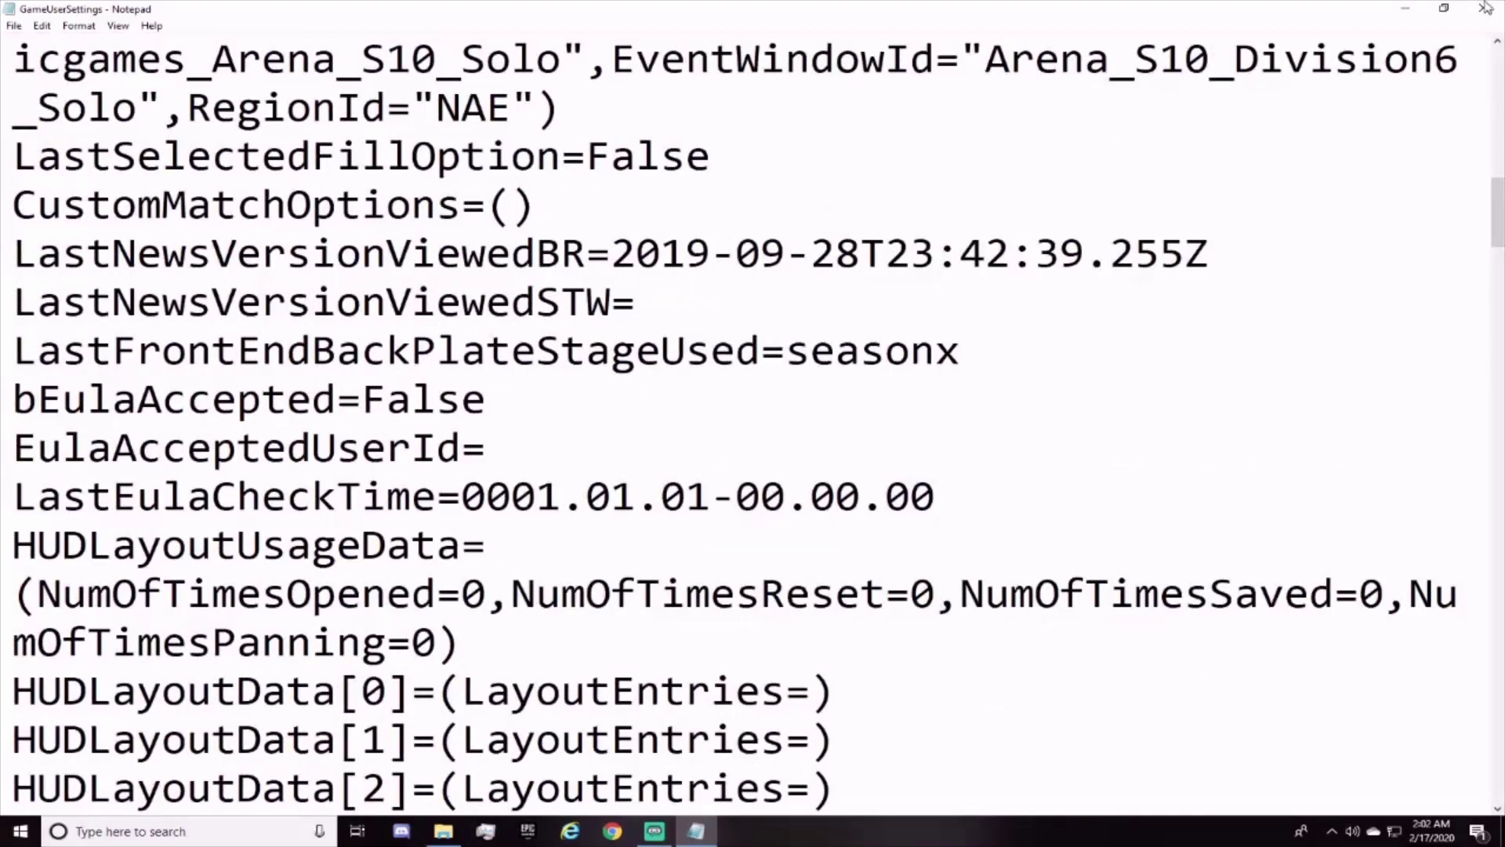
click(1484, 8)
Step: Pick 1750 × 1080 as the resolution in Display settings from the desktop menu
click(1397, 12)
right_click(839, 135)
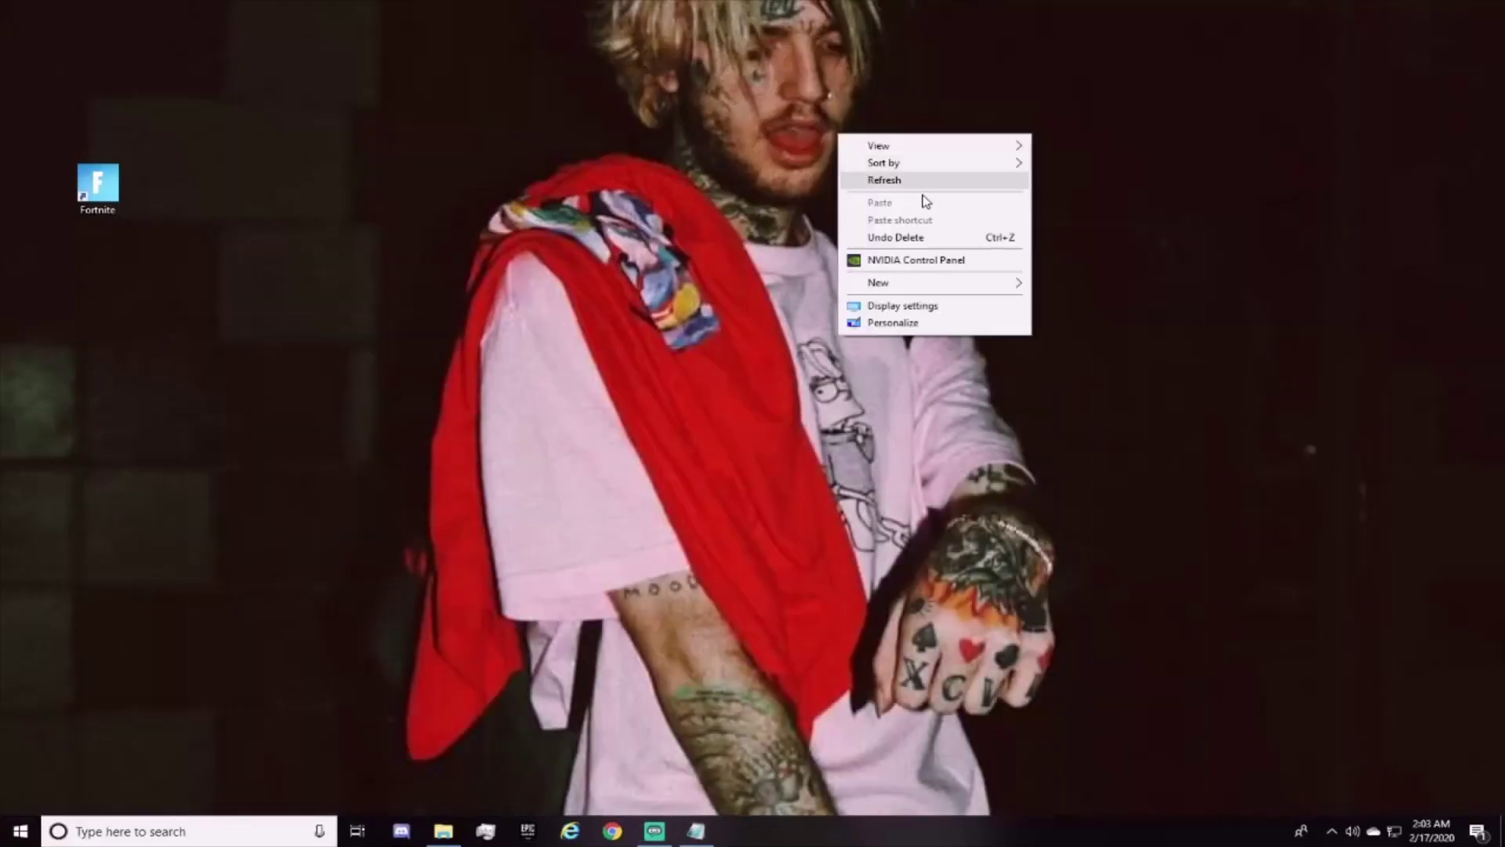
click(940, 306)
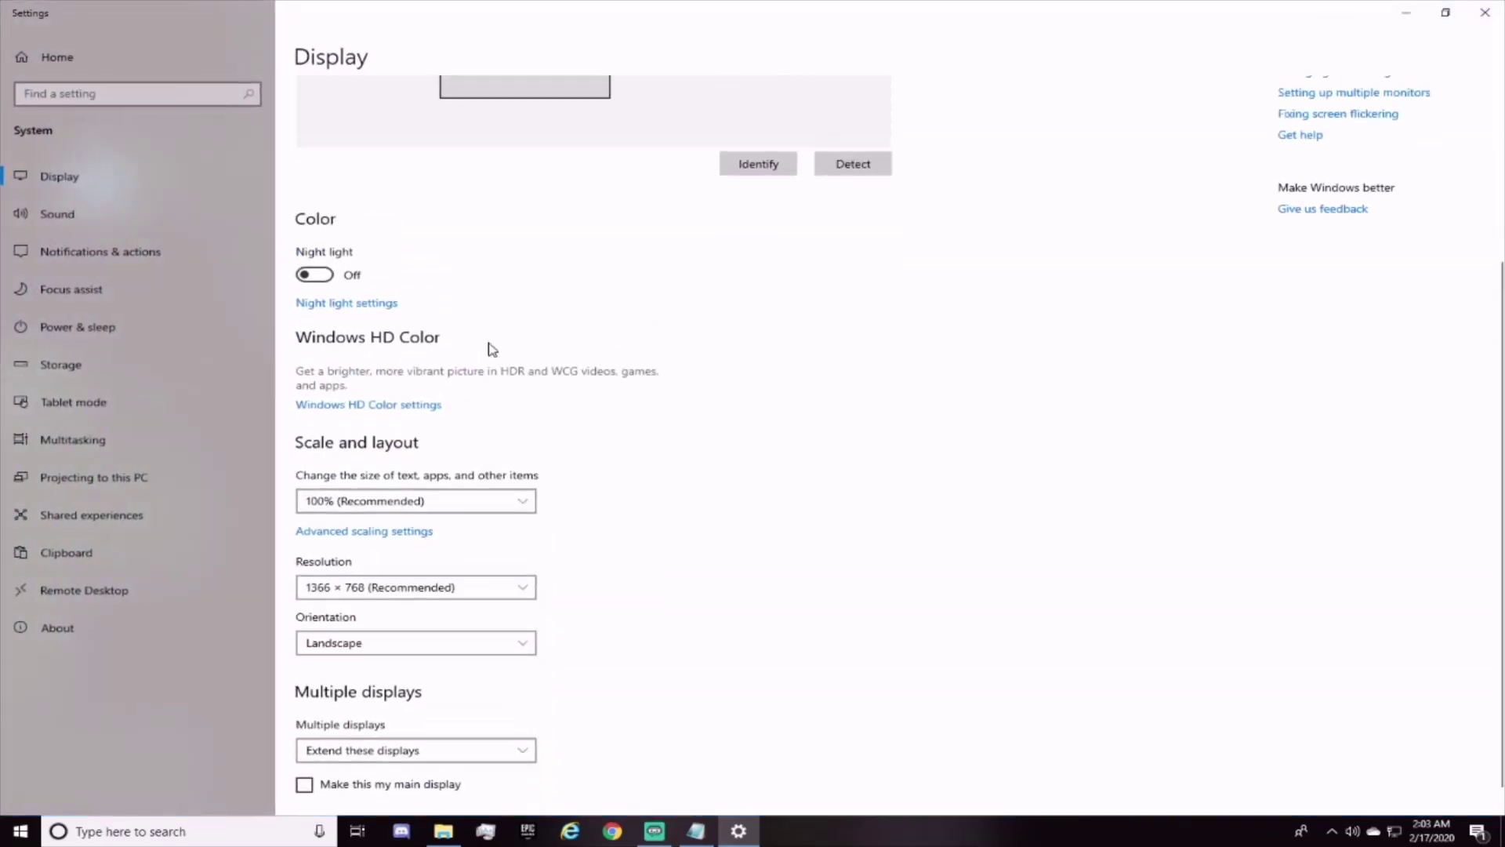
scroll(501, 353, down, 3)
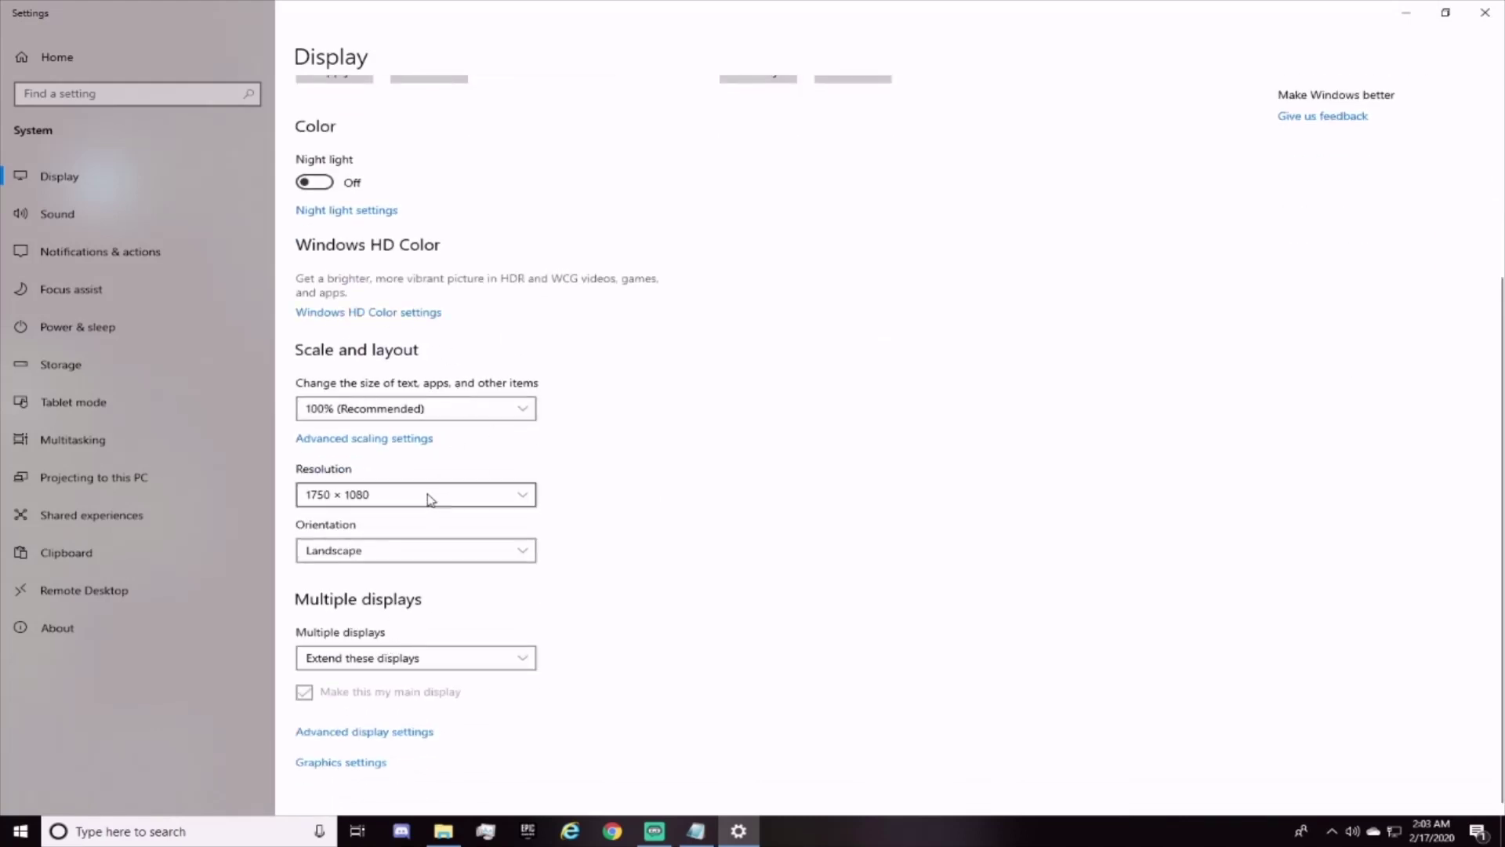
click(323, 502)
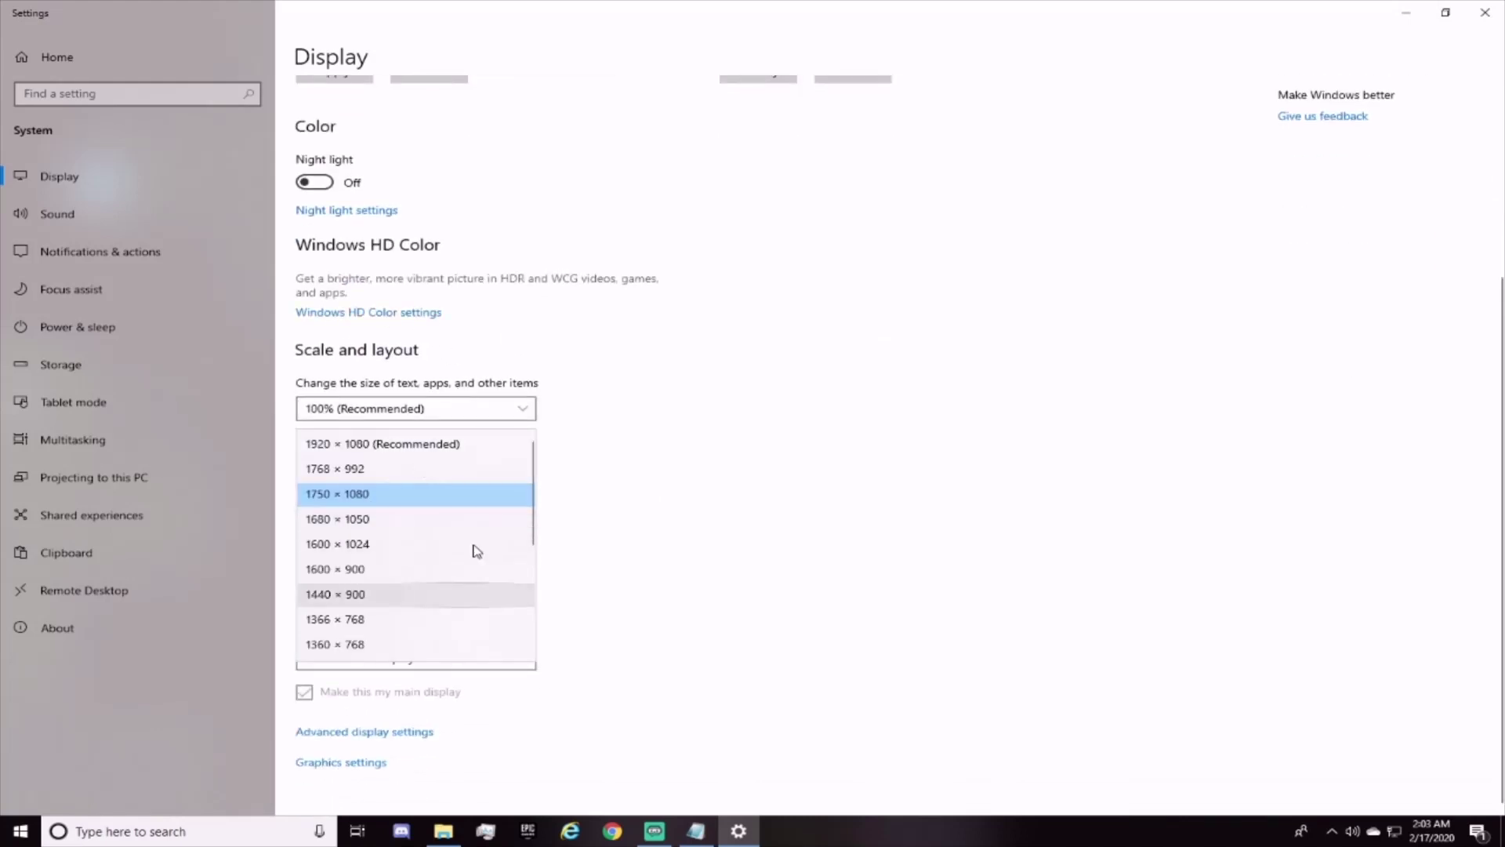
click(376, 496)
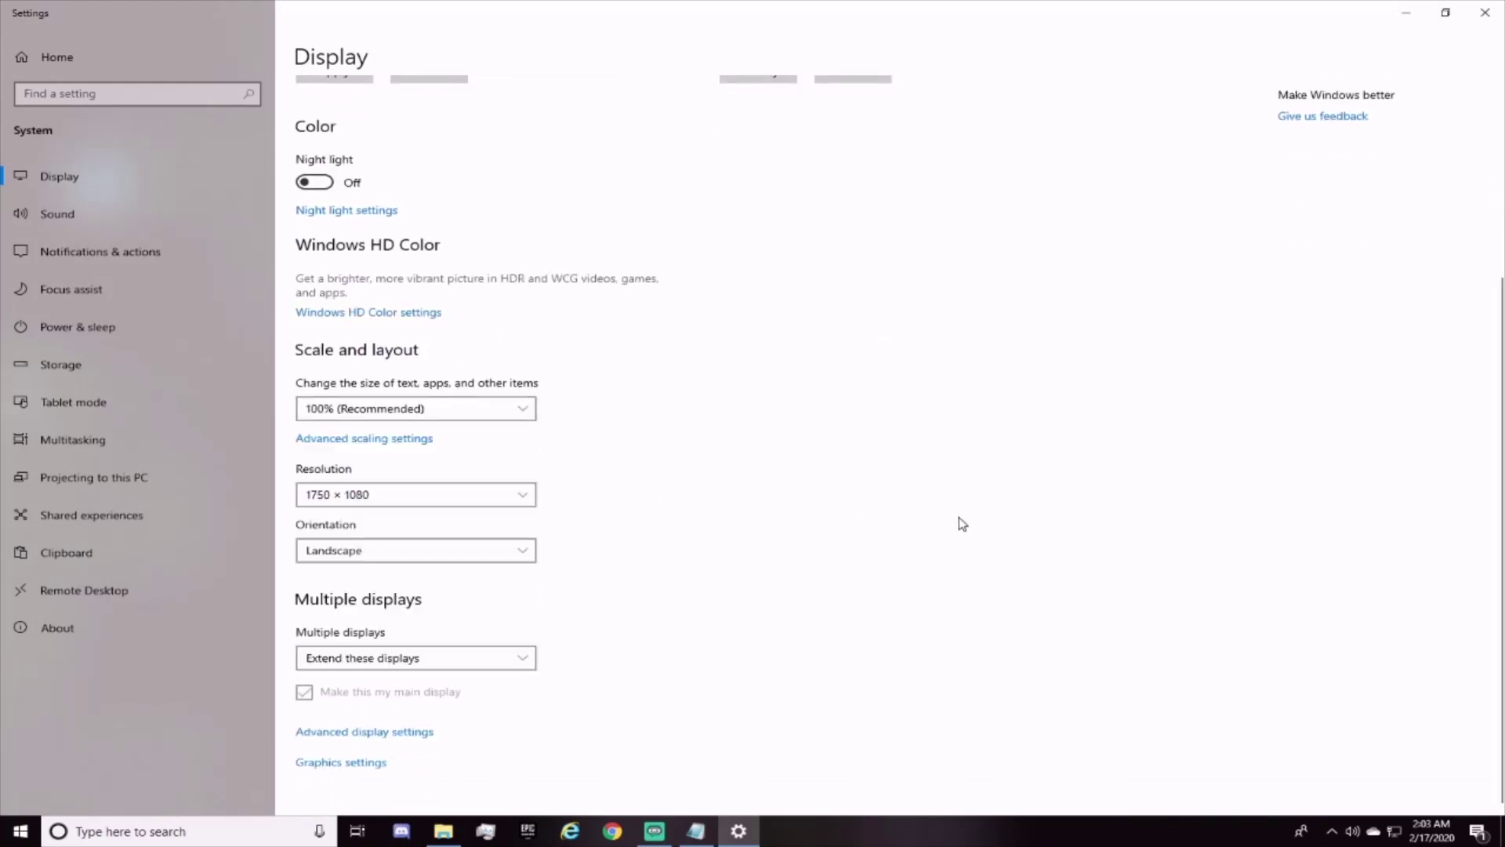
click(696, 834)
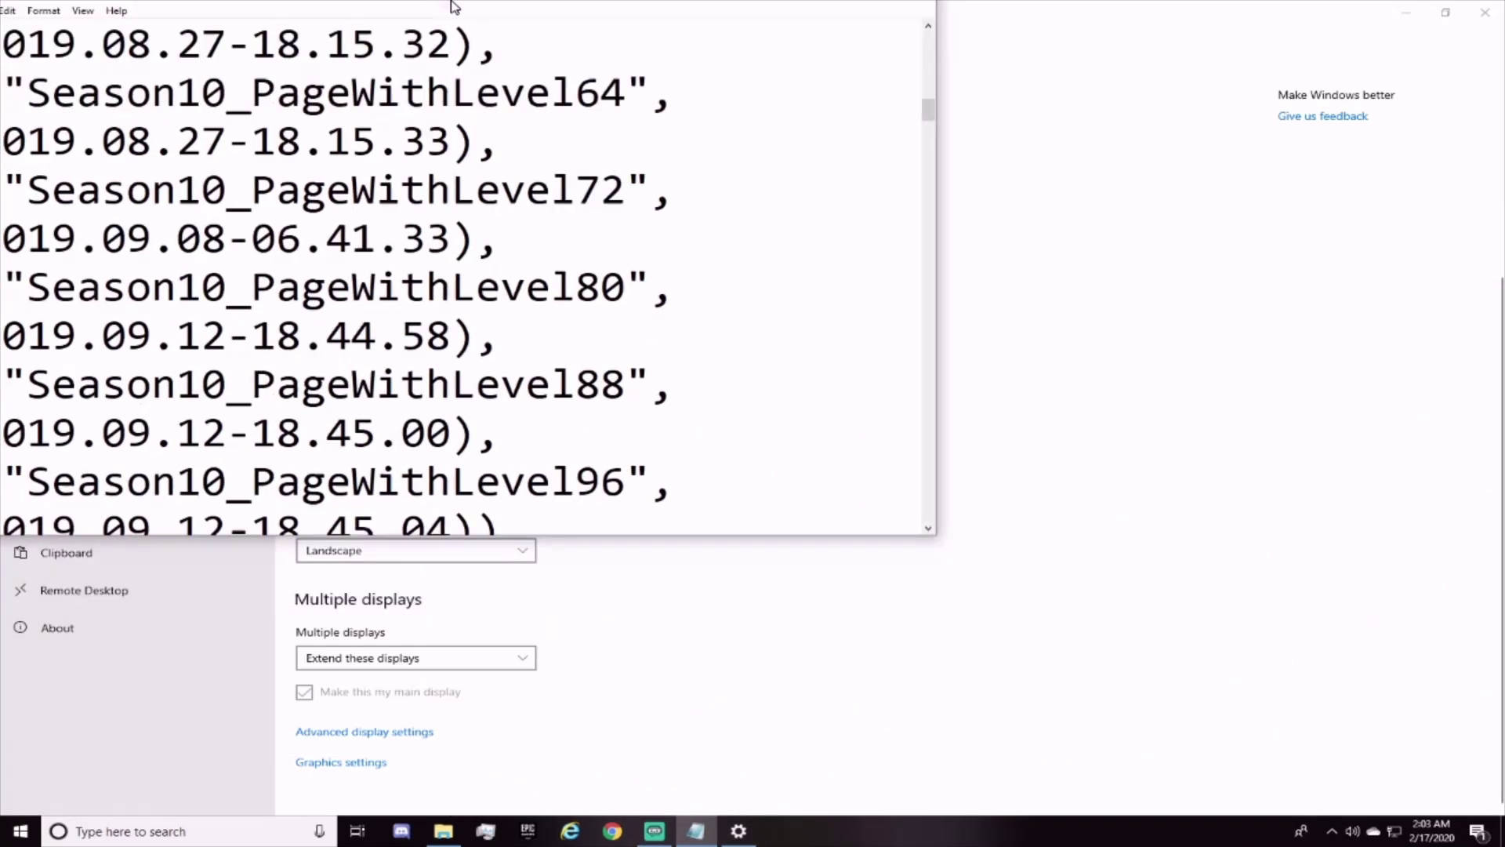
Step: Locate DesiredScreenWidth in GameUserSettings and highlight its 1750 value
scroll(633, 402, down, 20)
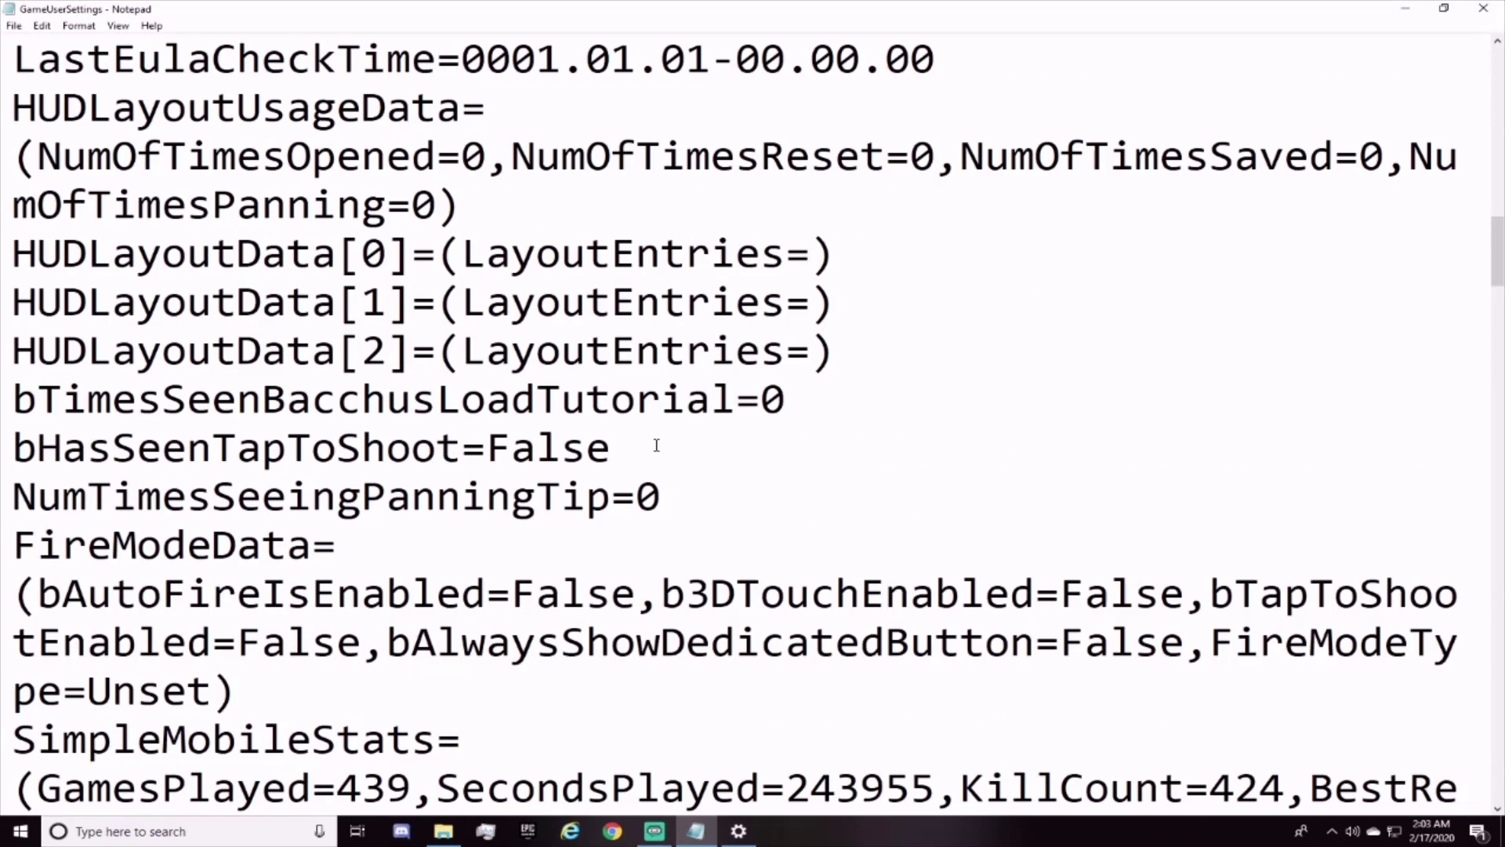
scroll(740, 481, down, 5)
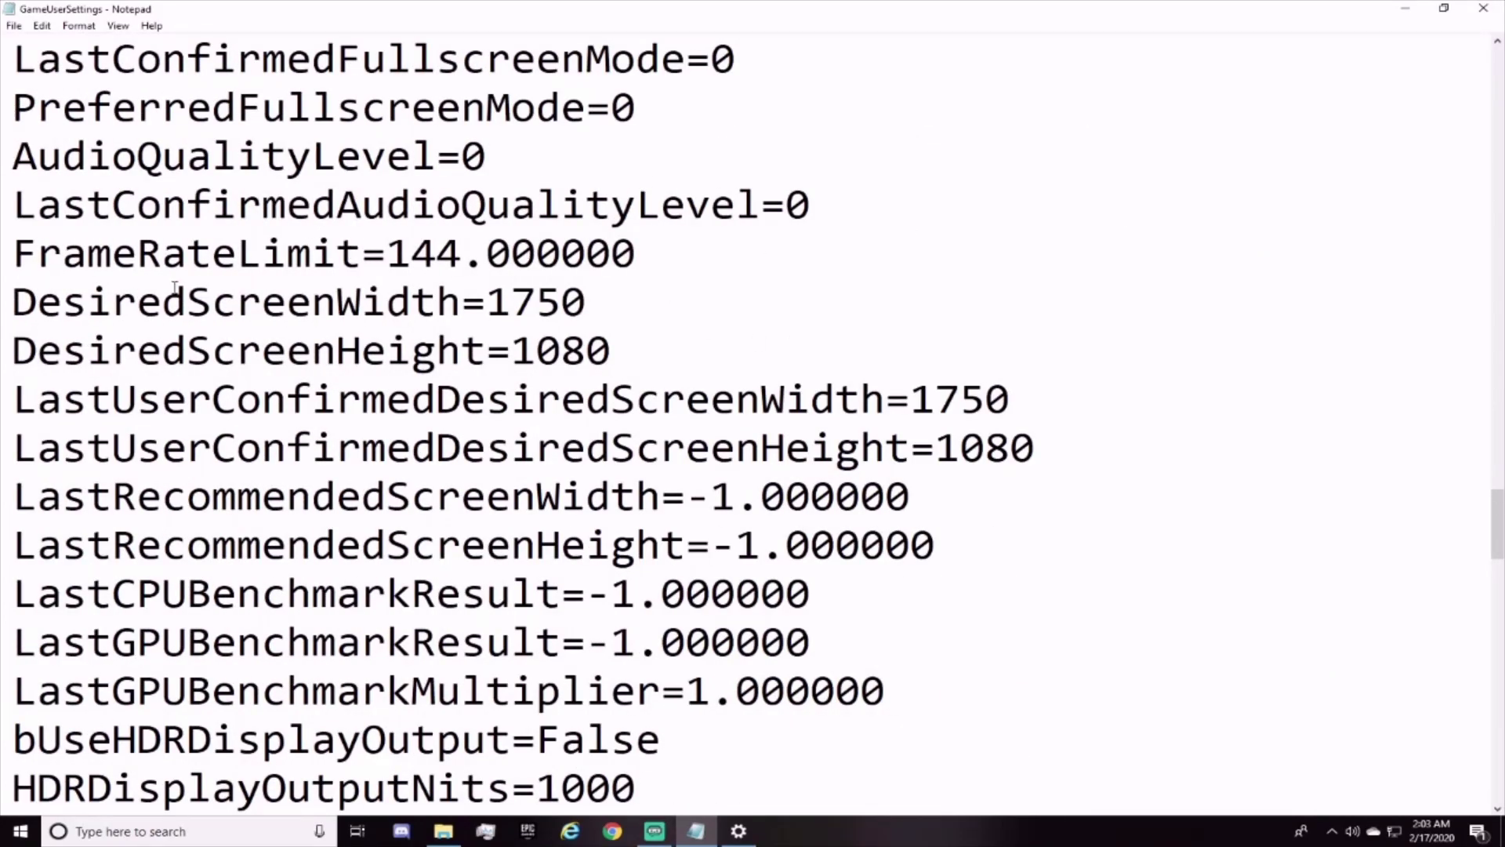
drag(87, 302, 473, 306)
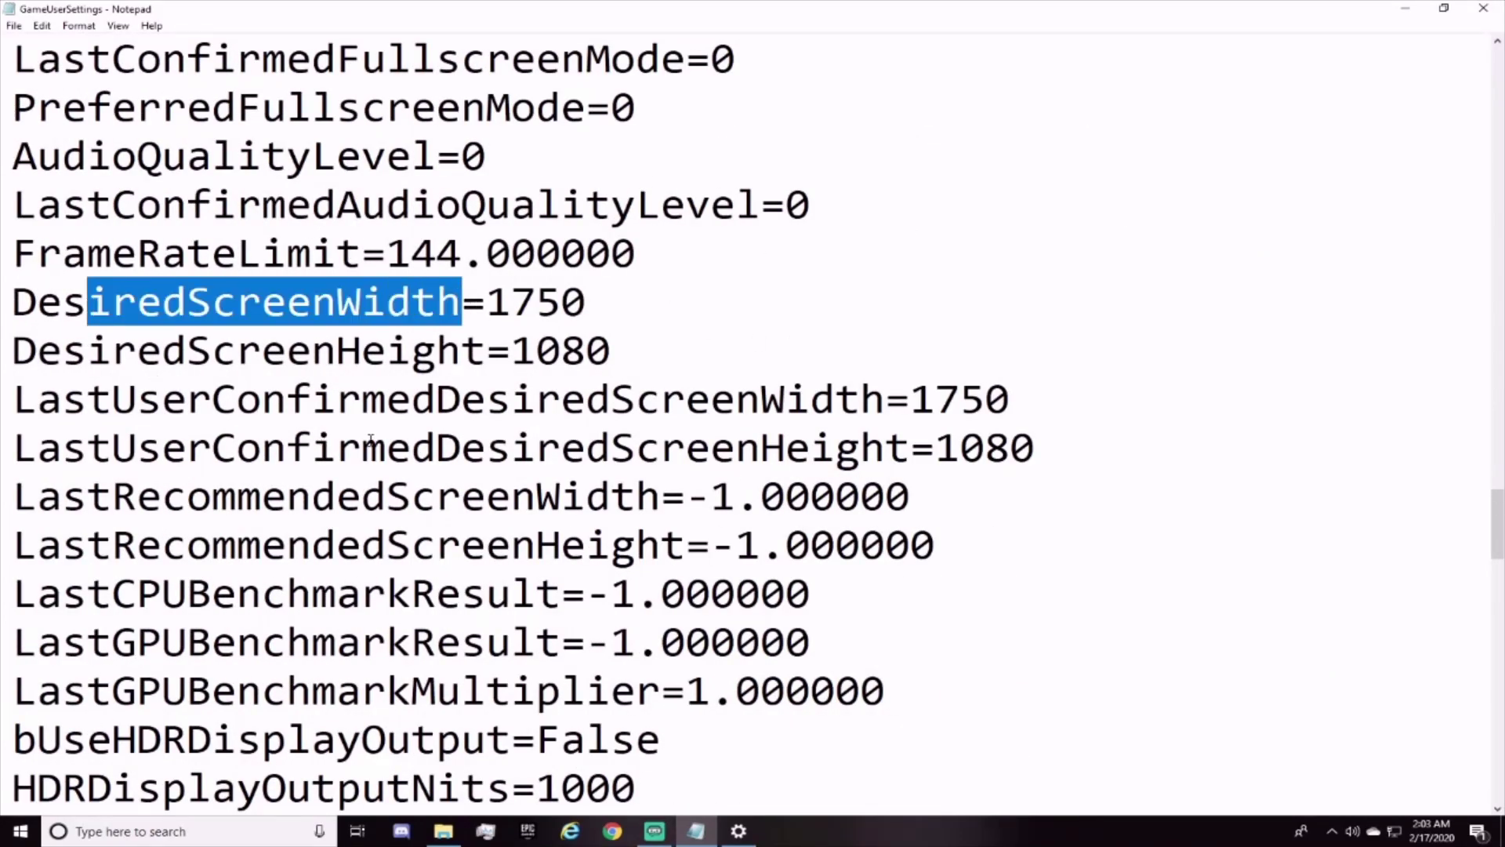
drag(137, 400, 760, 400)
click(564, 301)
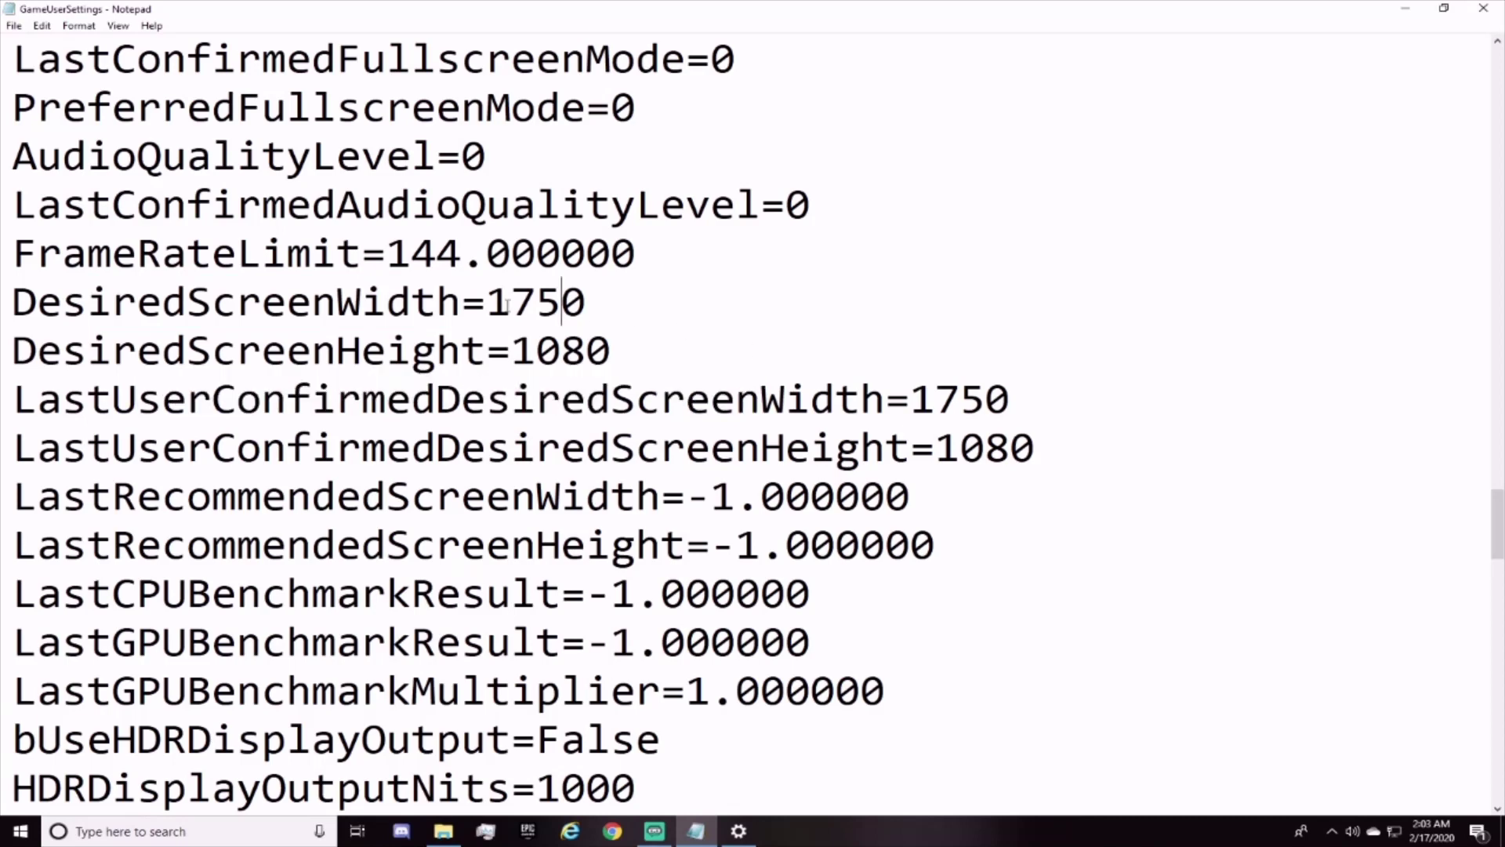
drag(486, 302, 585, 298)
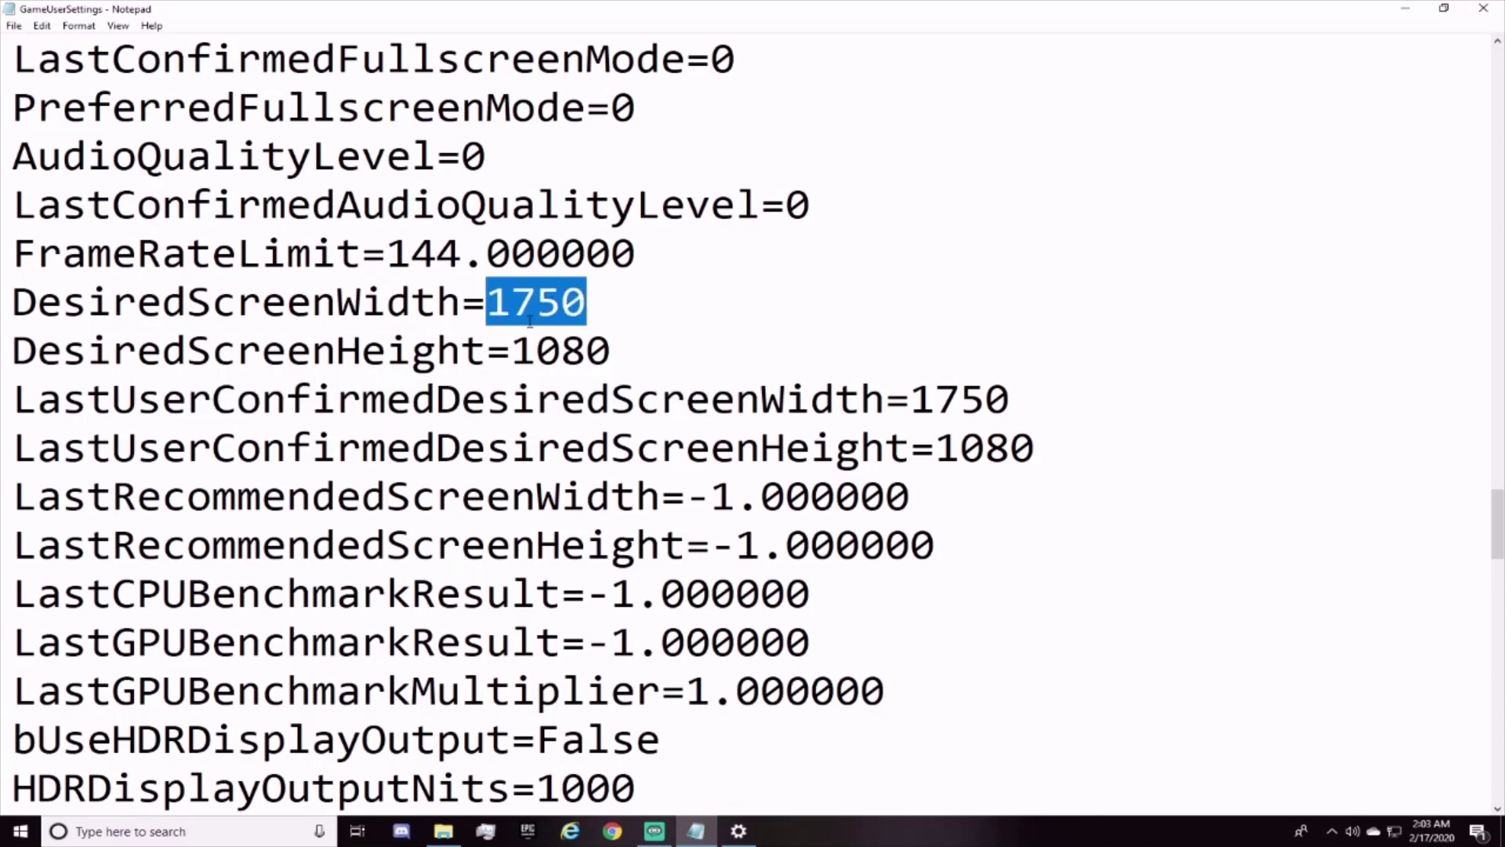
click(667, 310)
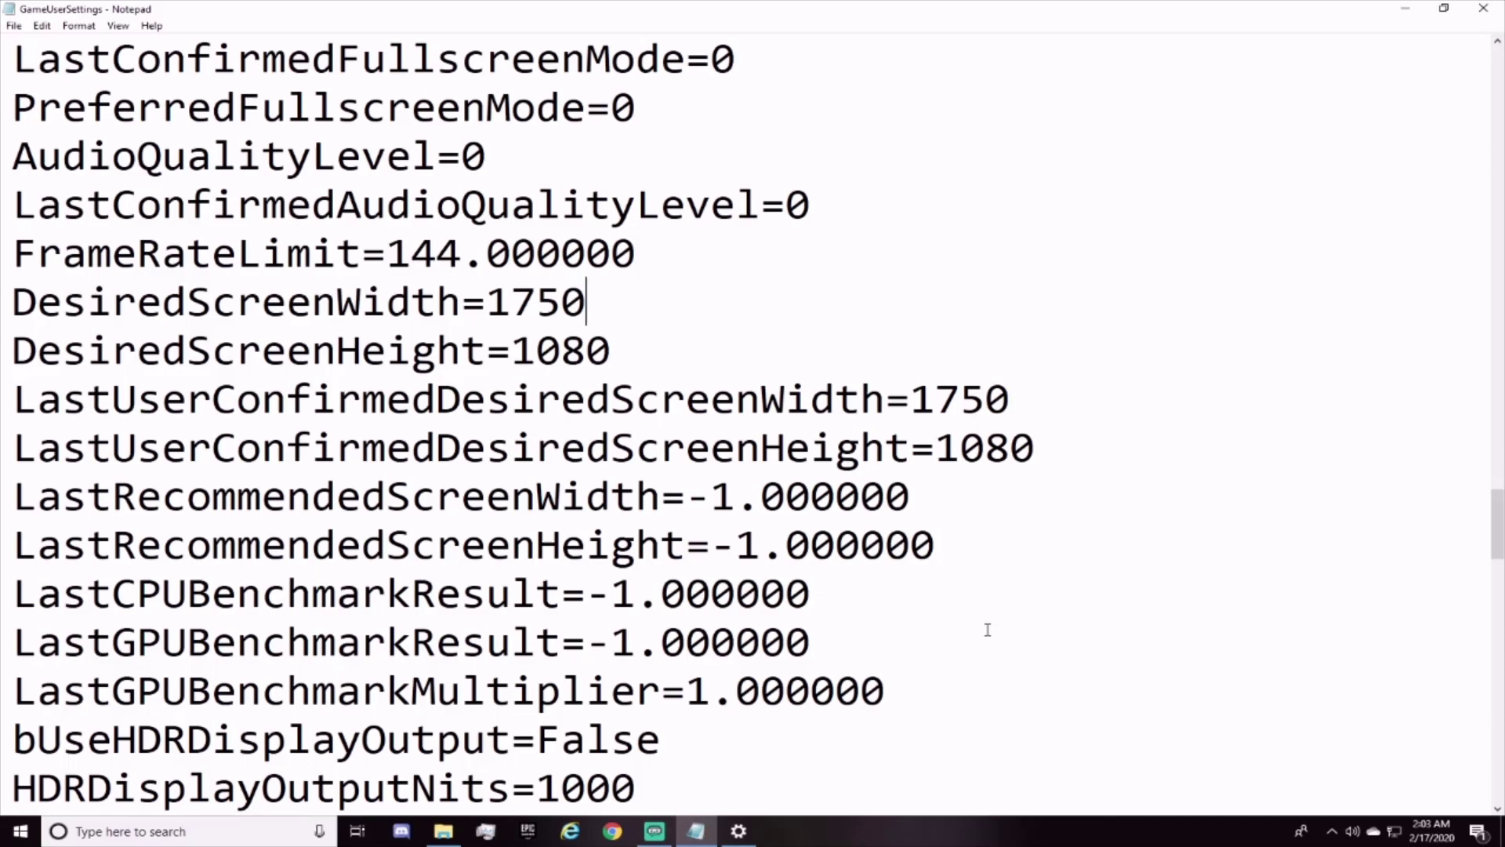
Step: Compare with Advanced display settings, then check the 1750 width and 1080 height entries, including confirmed values
click(738, 831)
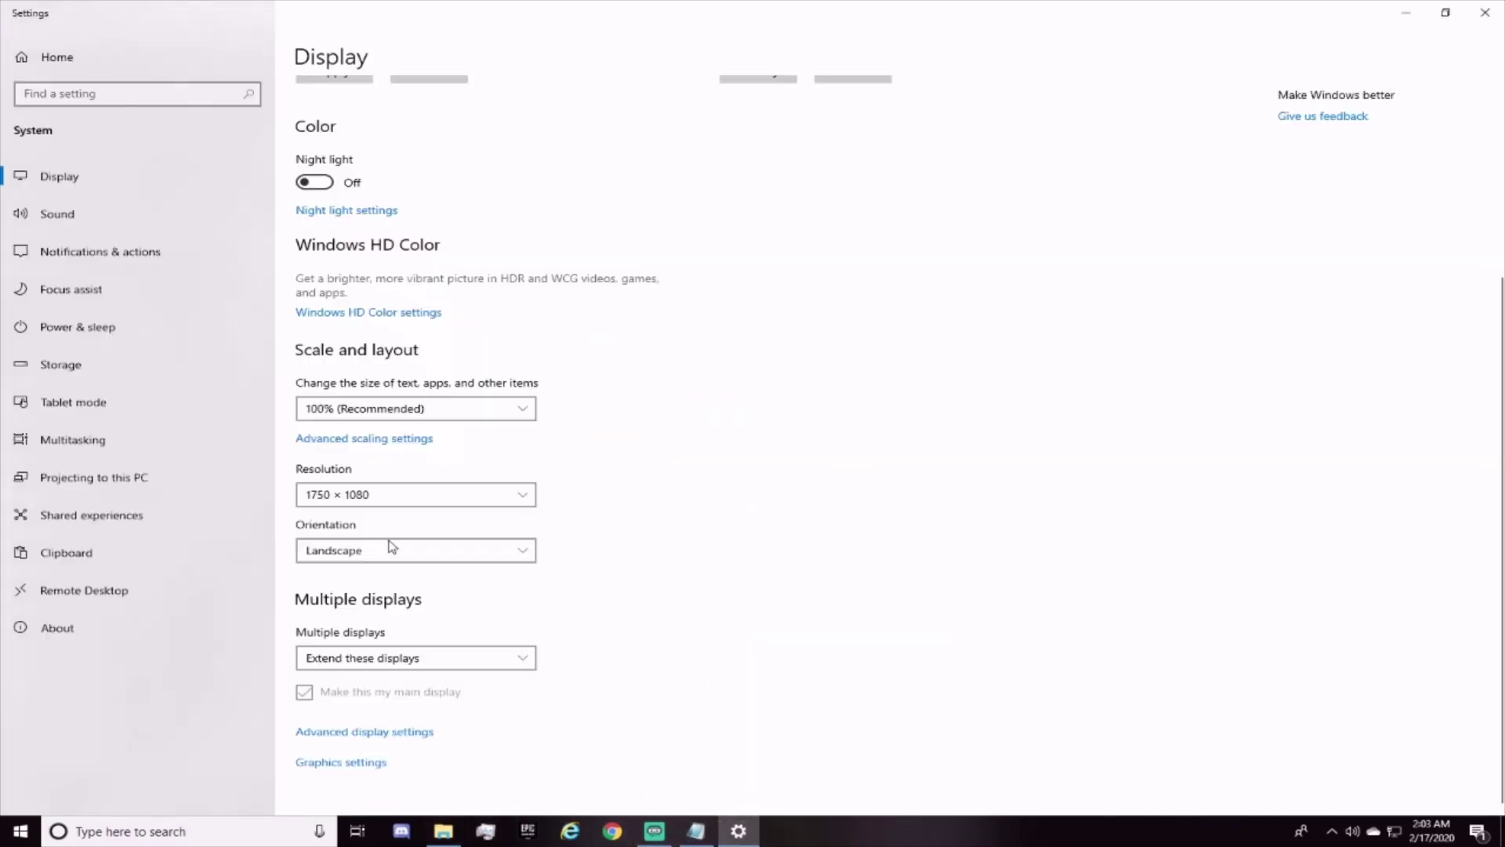
click(410, 731)
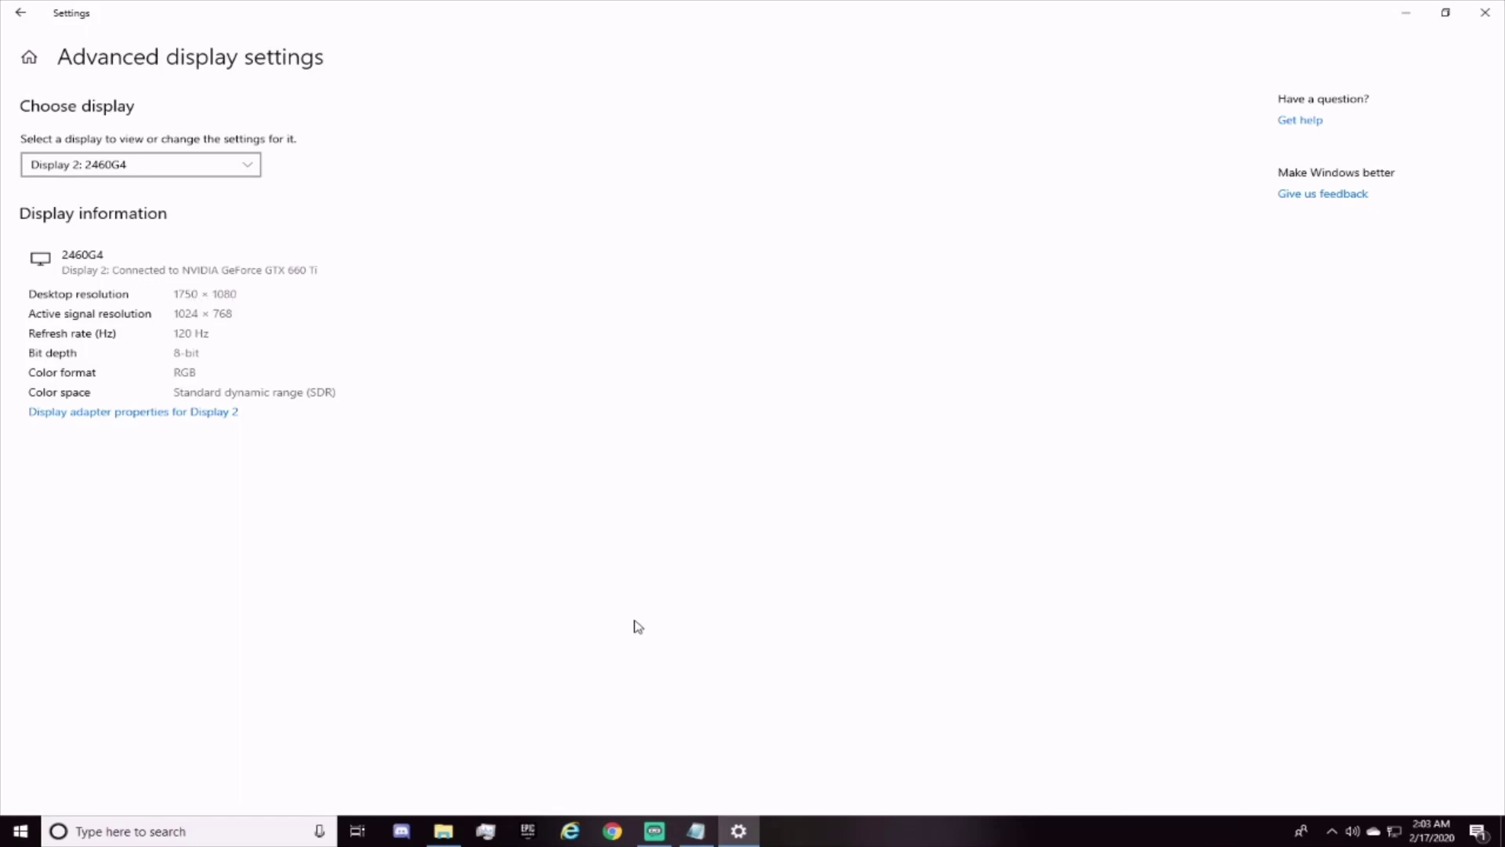
click(696, 831)
drag(486, 302, 595, 302)
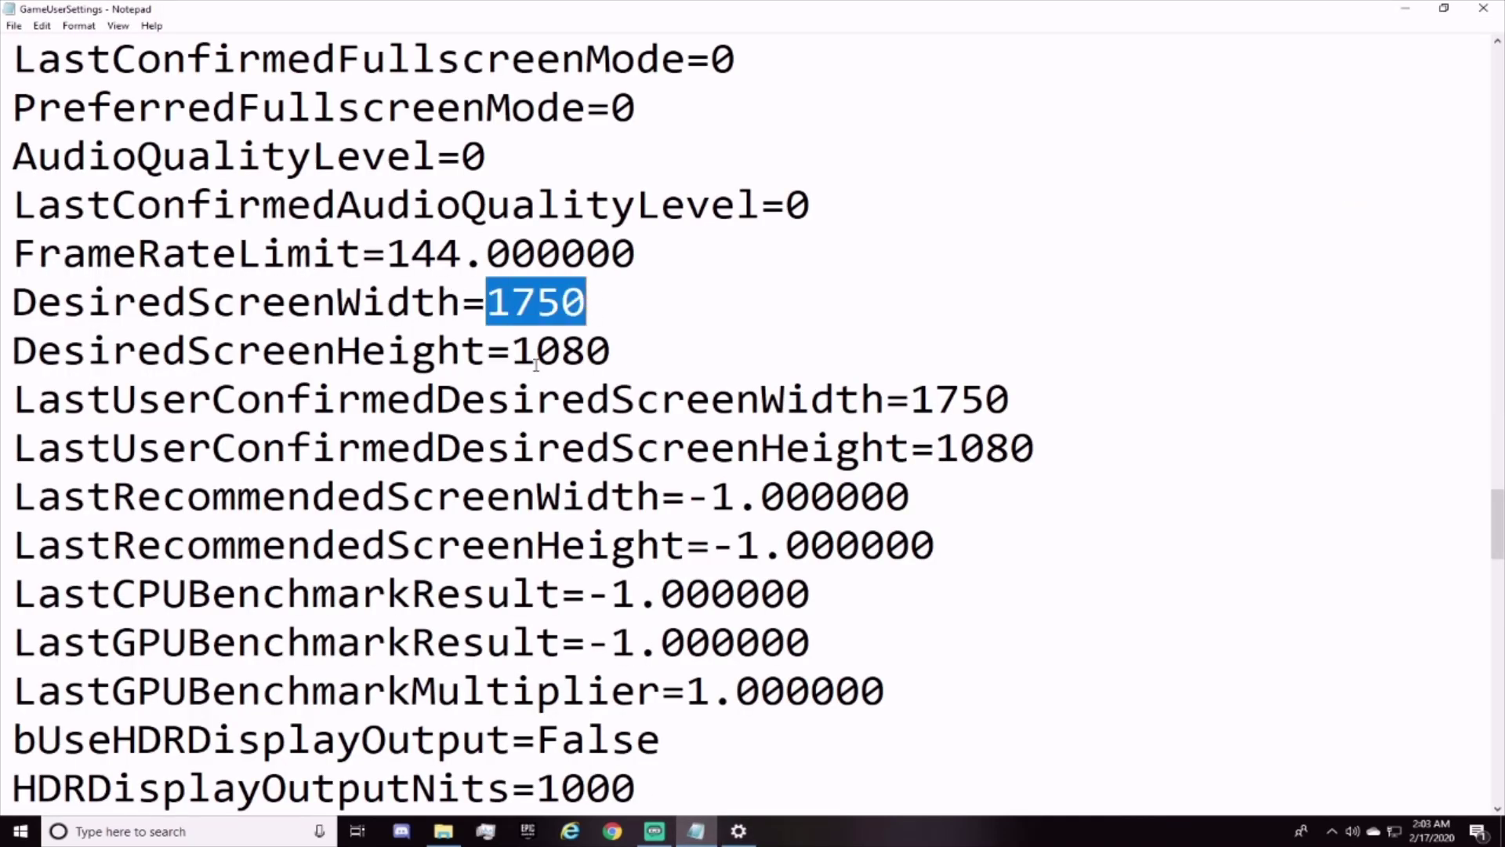
drag(512, 351, 635, 355)
drag(935, 398, 1021, 396)
drag(937, 444, 1083, 449)
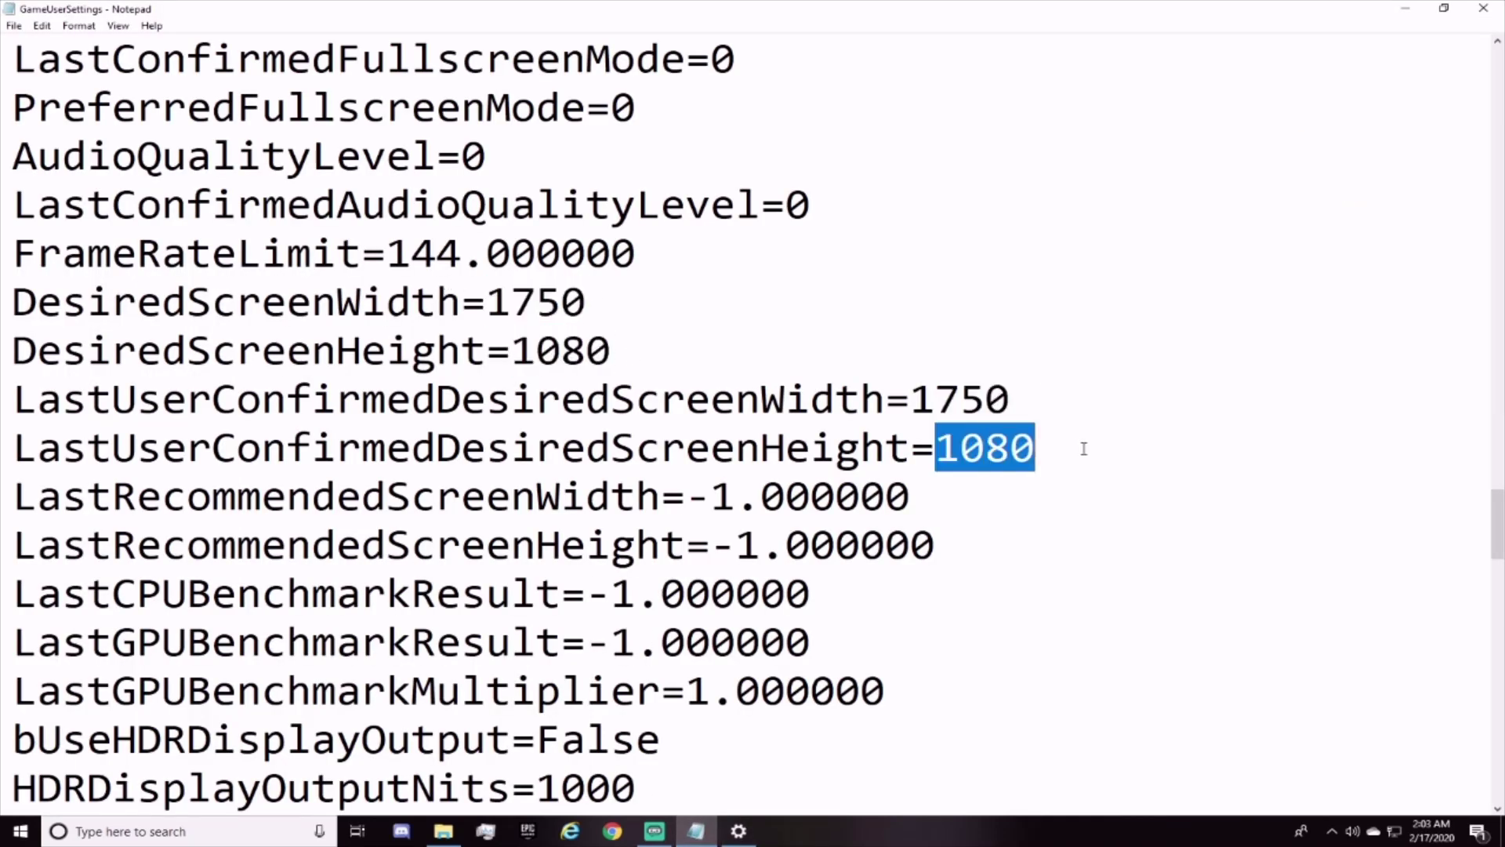
click(1125, 372)
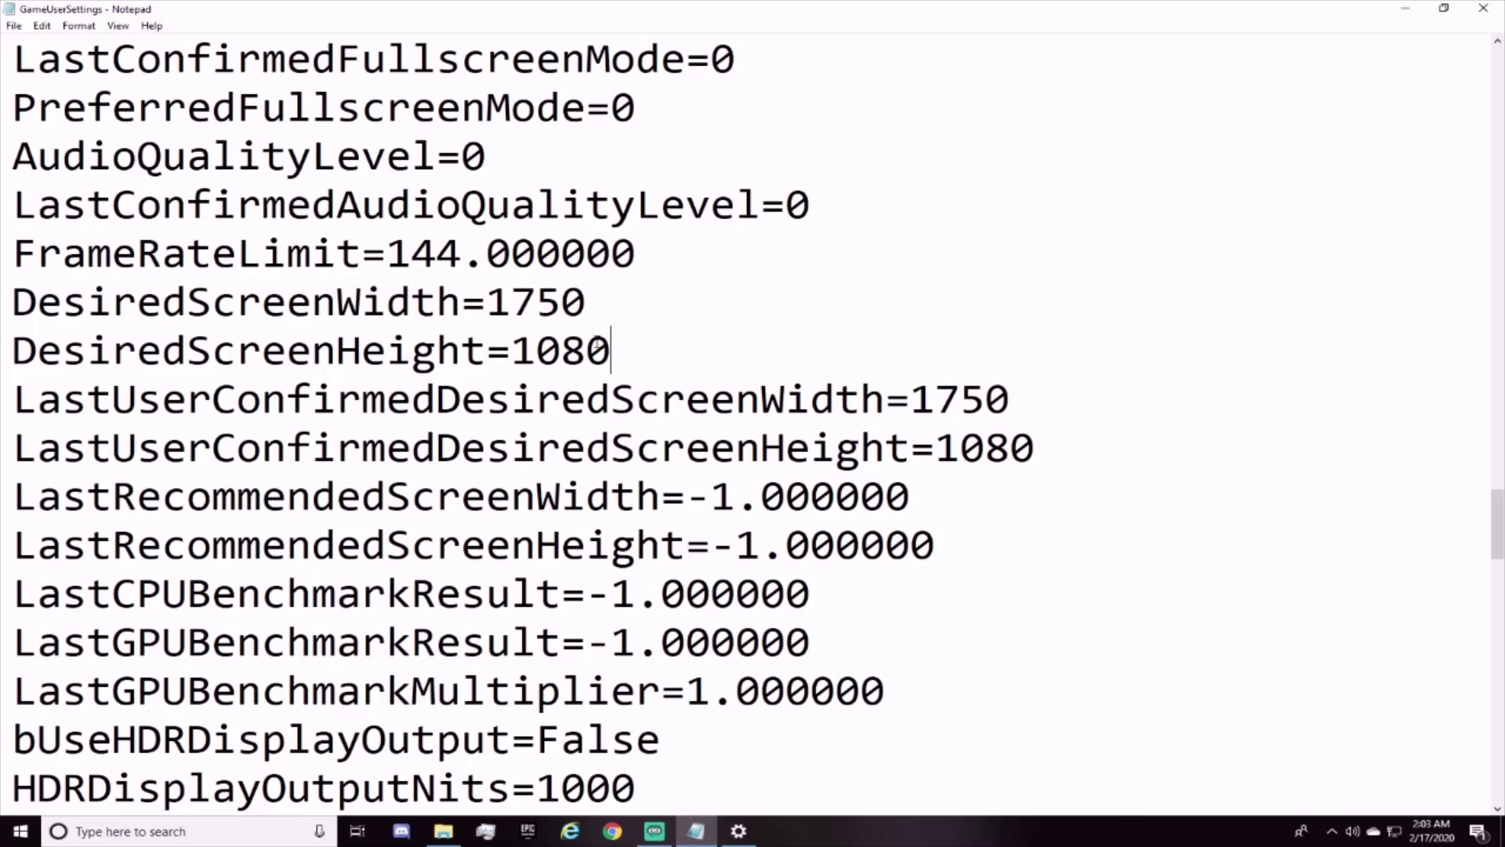
Step: Set LastConfirmedFullscreenMode to 0 in GameUserSettings, removing the stray minus sign
scroll(767, 519, down, 2)
scroll(766, 519, down, 10)
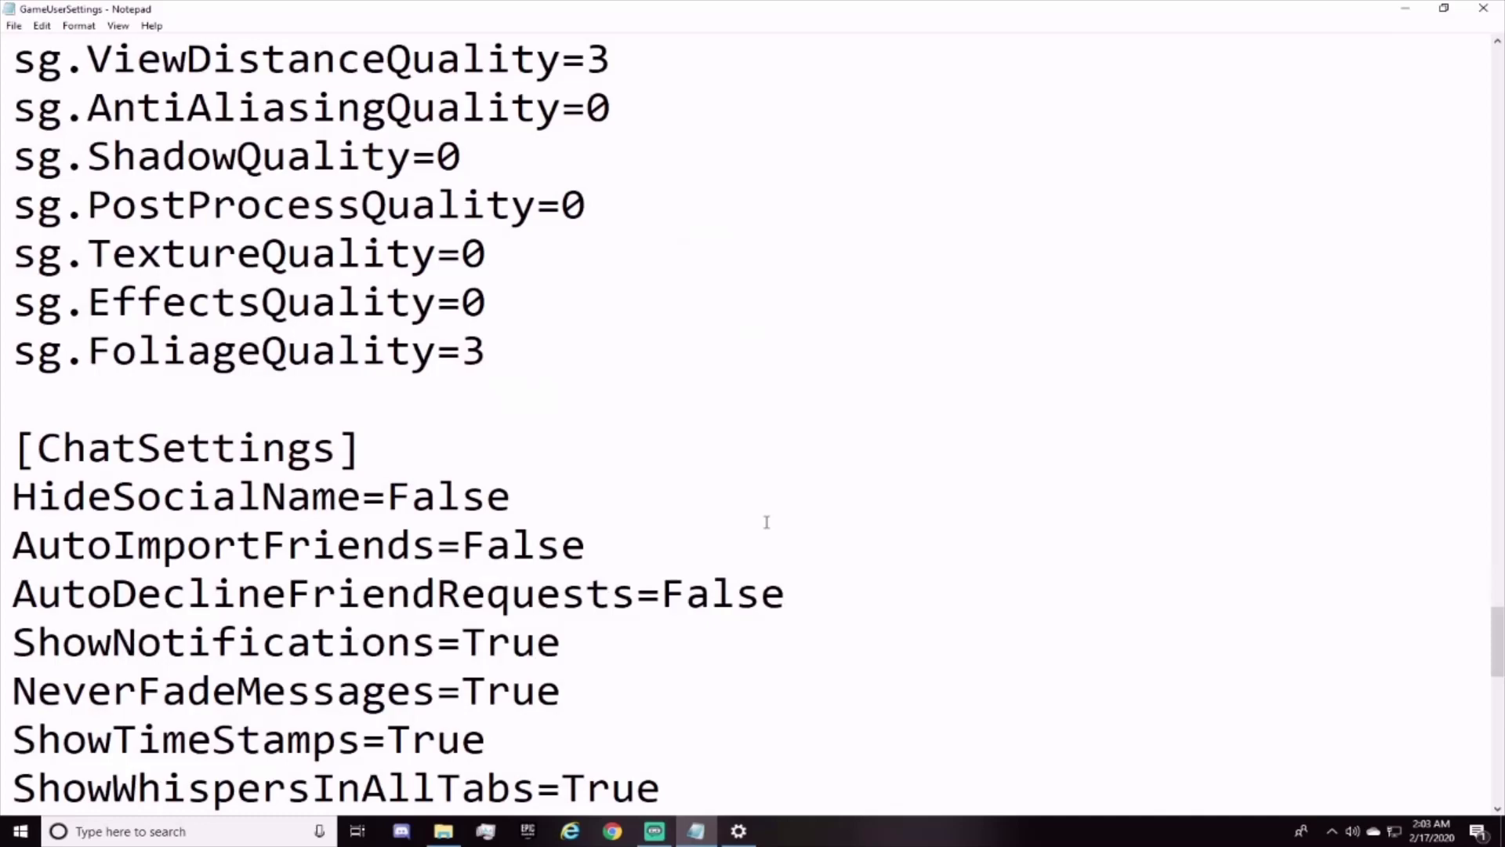
scroll(766, 522, down, 7)
scroll(767, 520, up, 18)
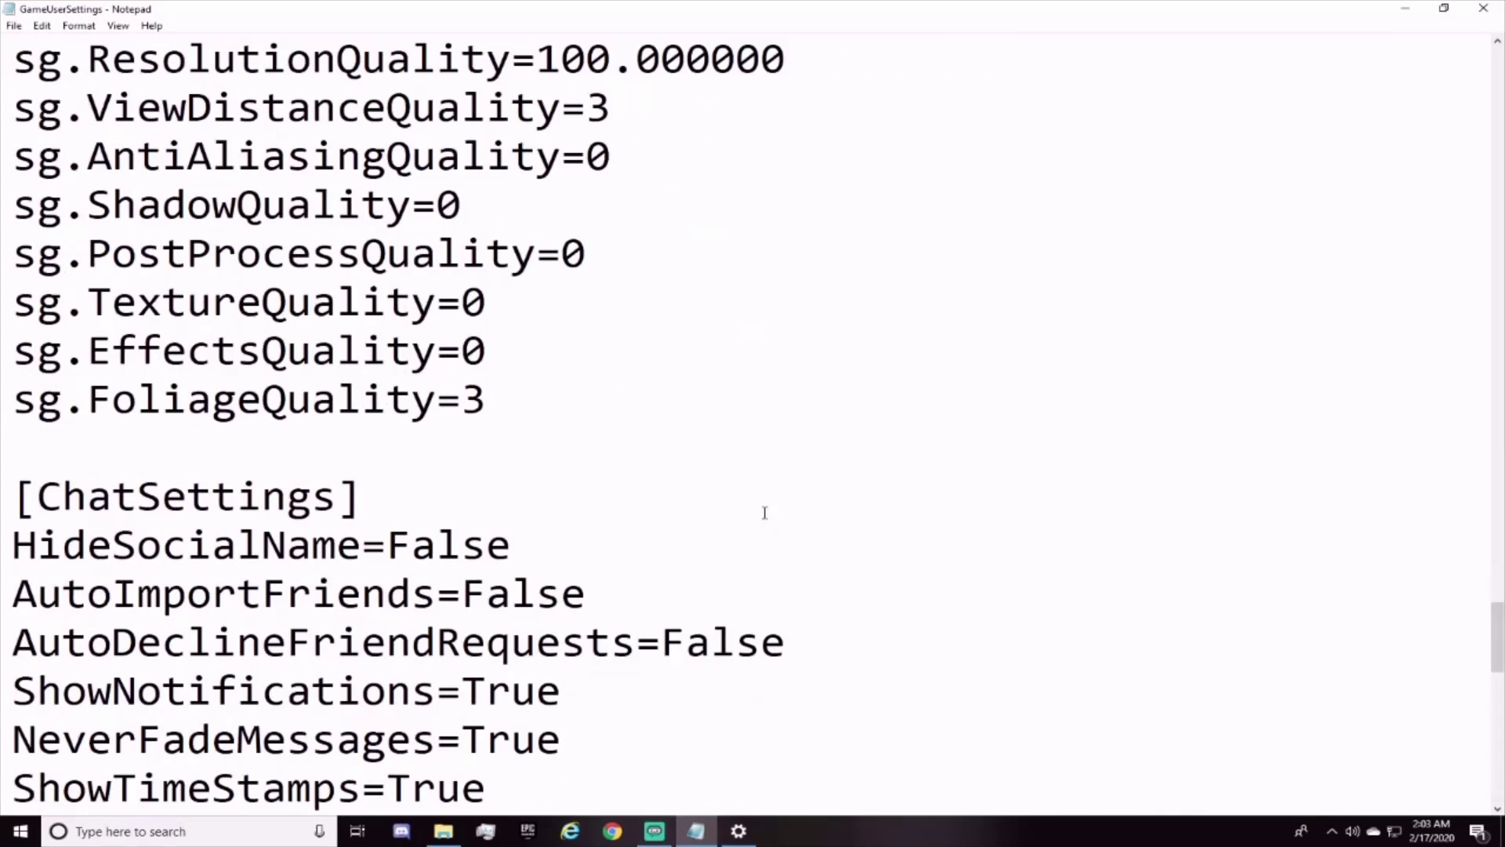
scroll(761, 505, up, 4)
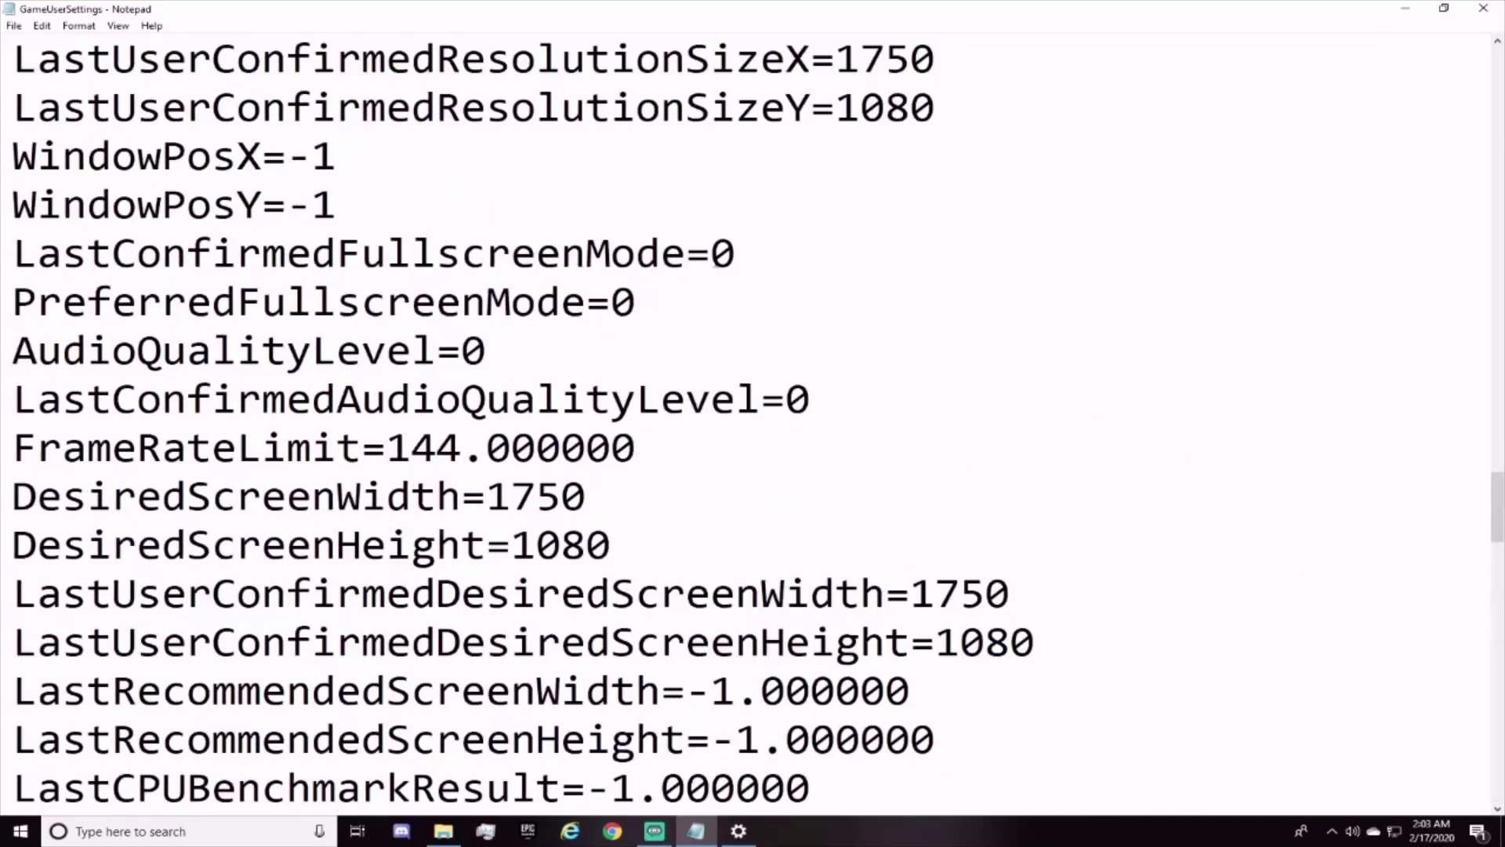
click(715, 253)
text(-)
key(BackSpace)
click(737, 252)
Step: Close Notepad, saving the GameUserSettings changes
click(14, 25)
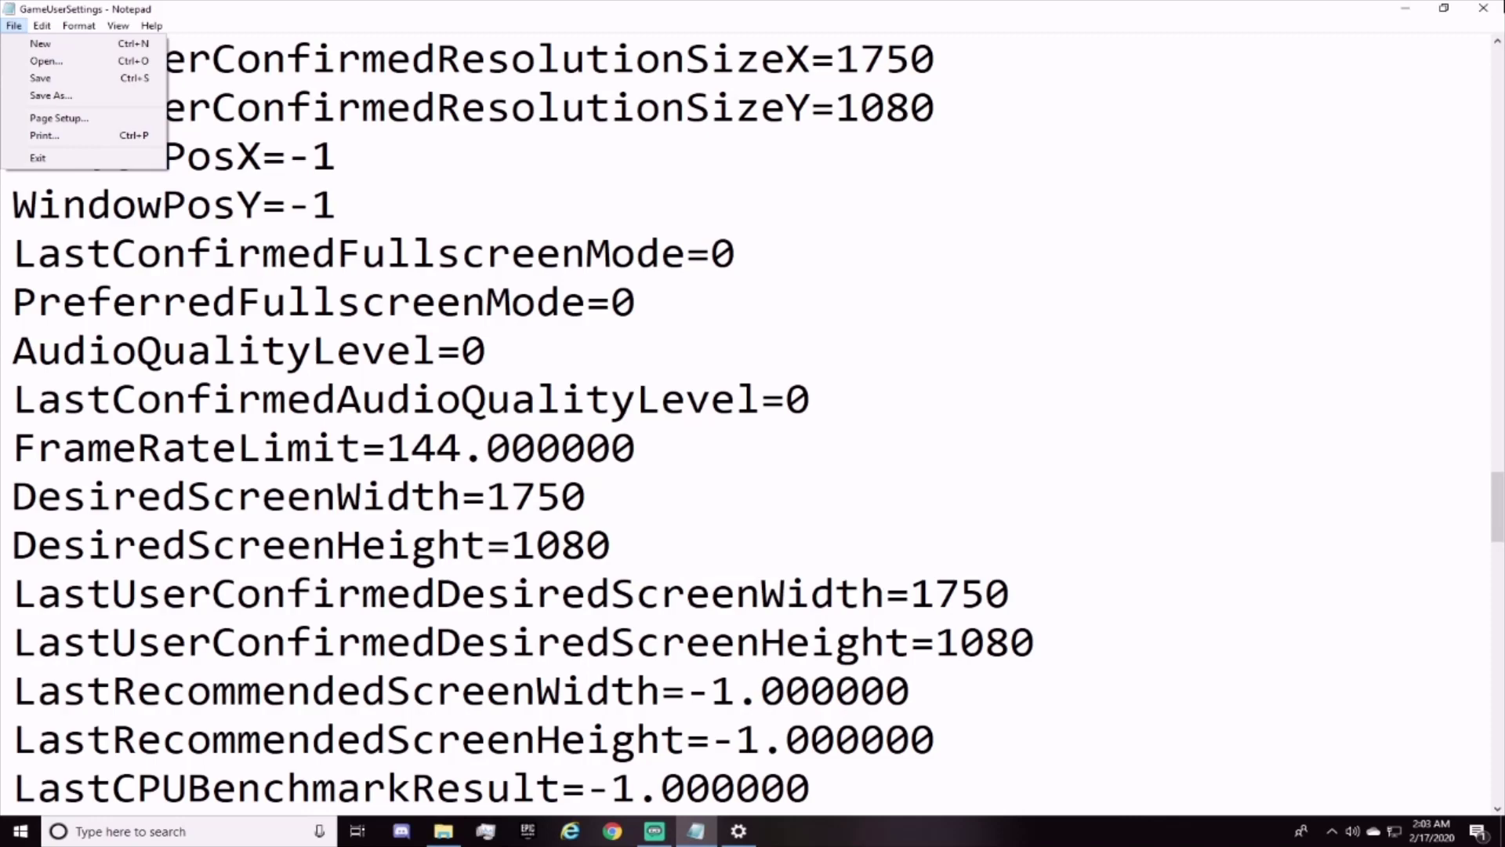
click(1483, 7)
click(710, 424)
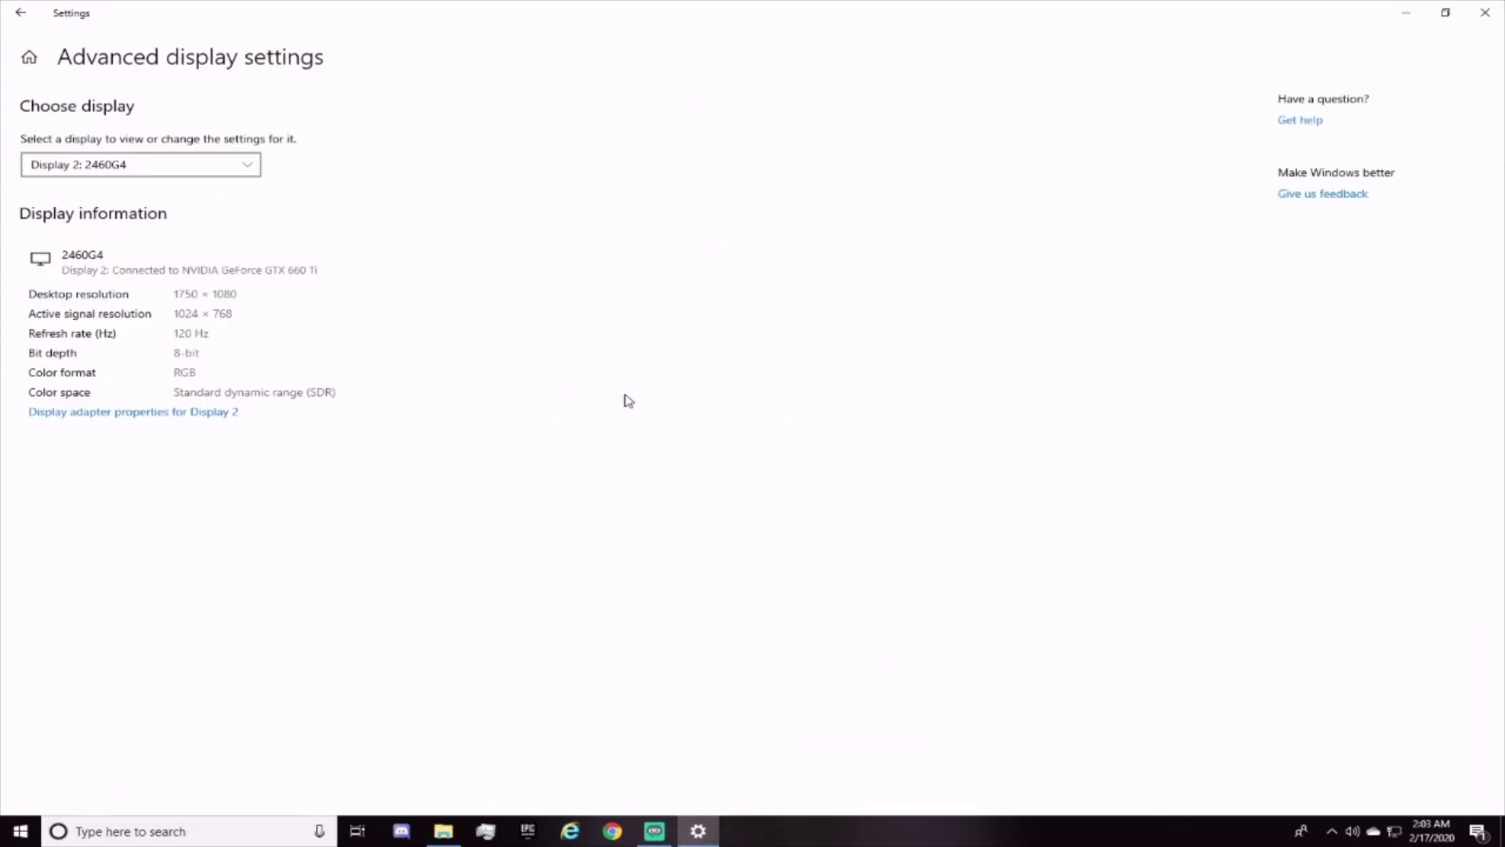
Step: Tick Read-only in the GameUserSettings properties, apply it, and close the WindowsClient window
click(443, 833)
right_click(196, 100)
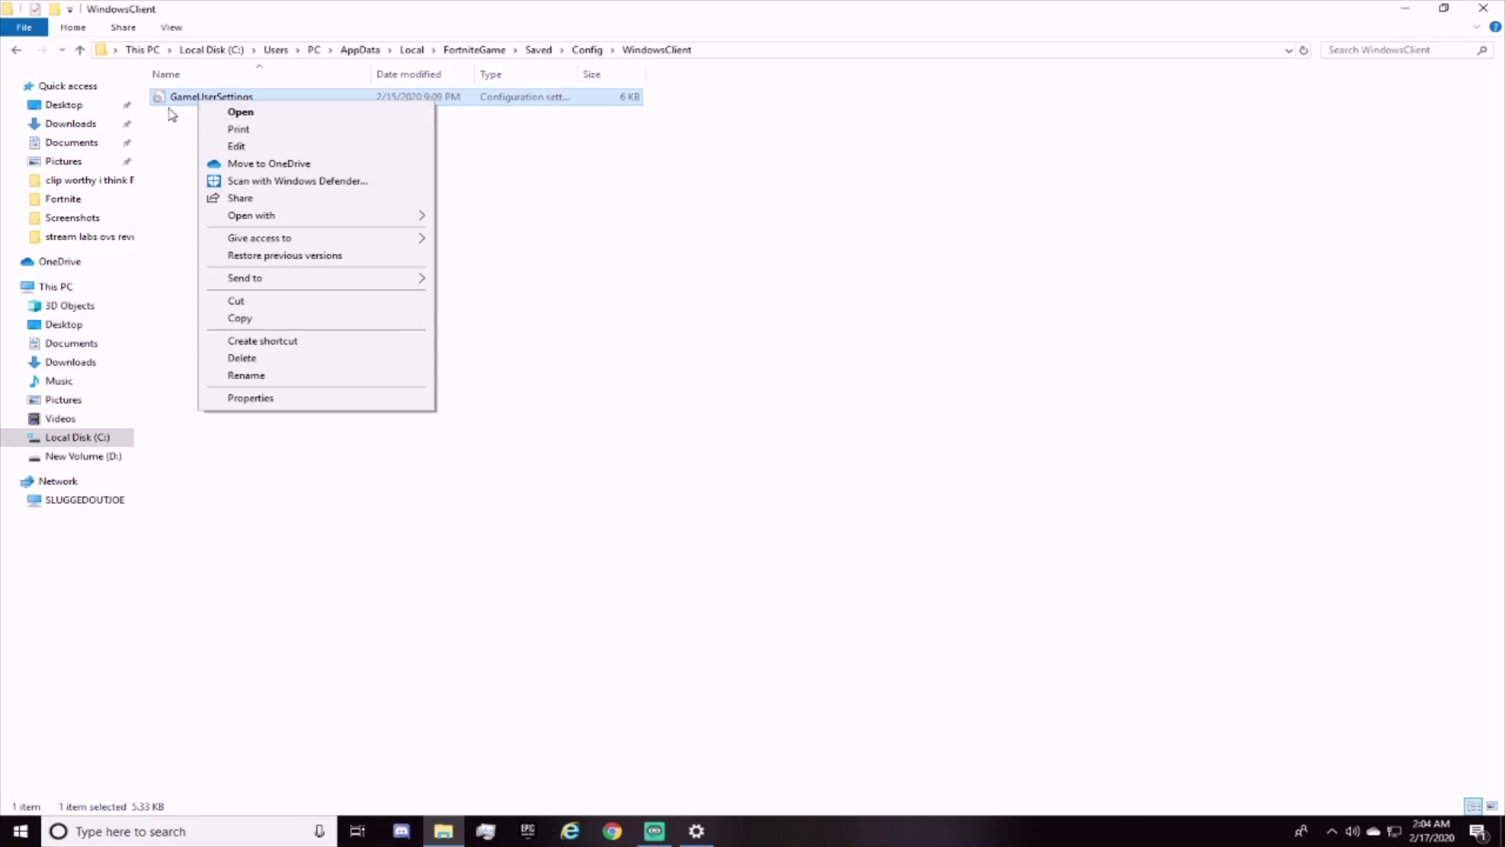
click(253, 399)
click(291, 399)
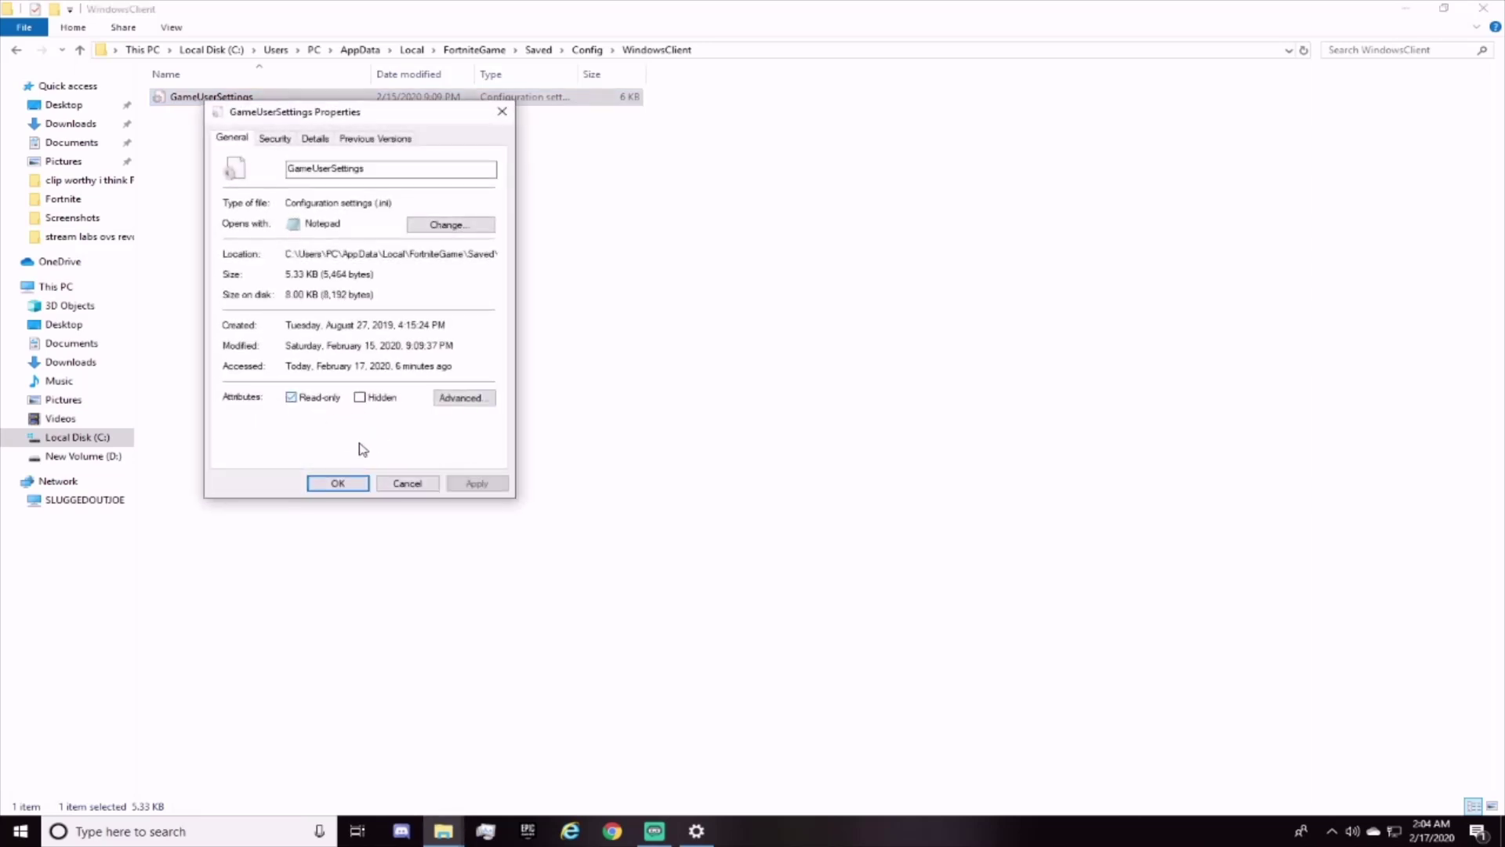
click(475, 484)
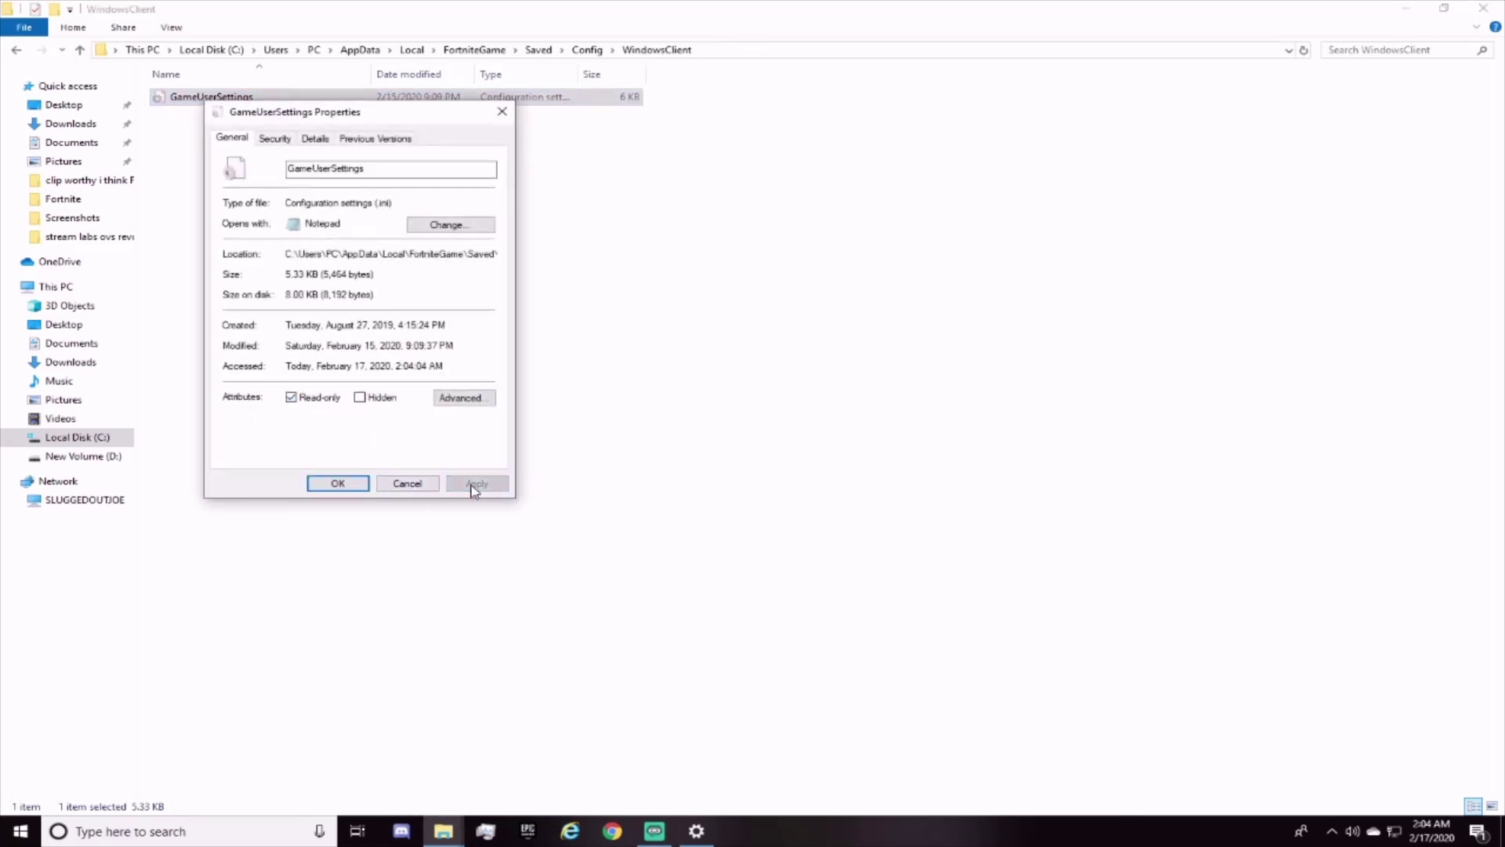
click(337, 483)
click(1482, 8)
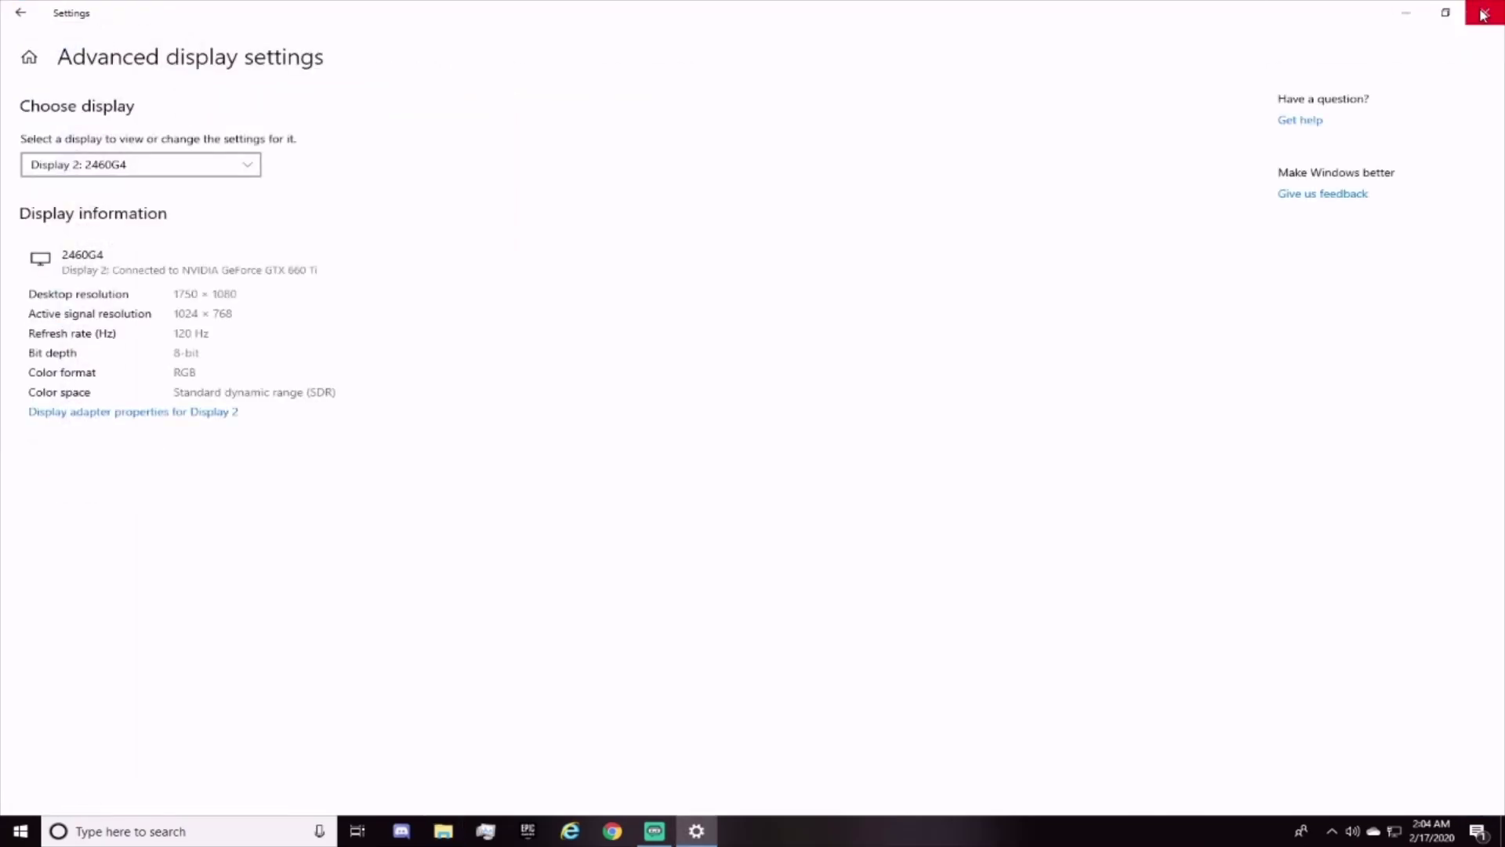
Step: Close the Advanced display settings window and refresh the desktop several times
click(1483, 10)
right_click(812, 191)
click(858, 238)
right_click(862, 247)
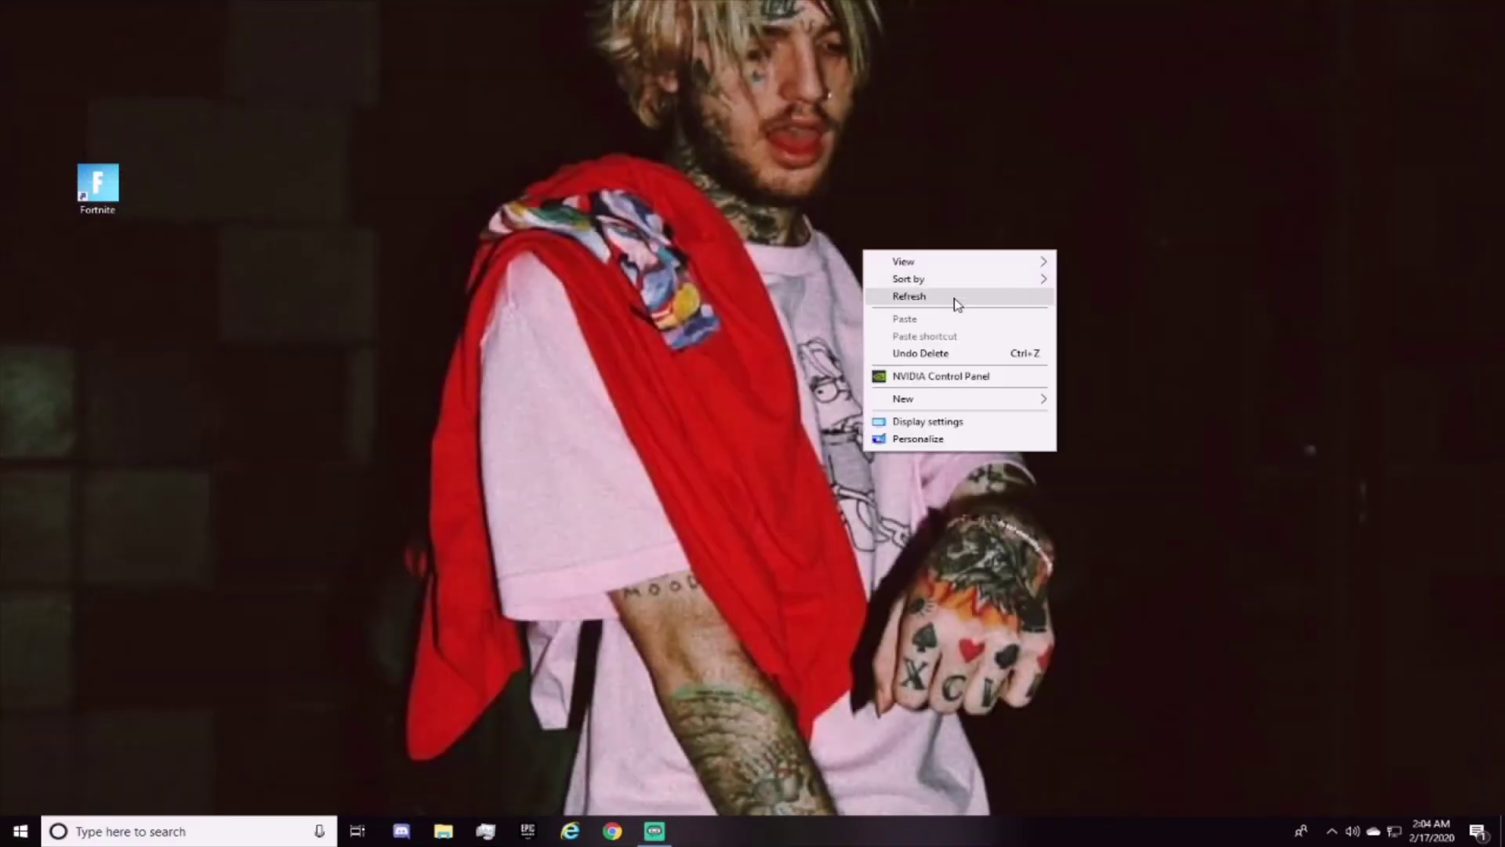
click(954, 301)
right_click(815, 288)
click(905, 338)
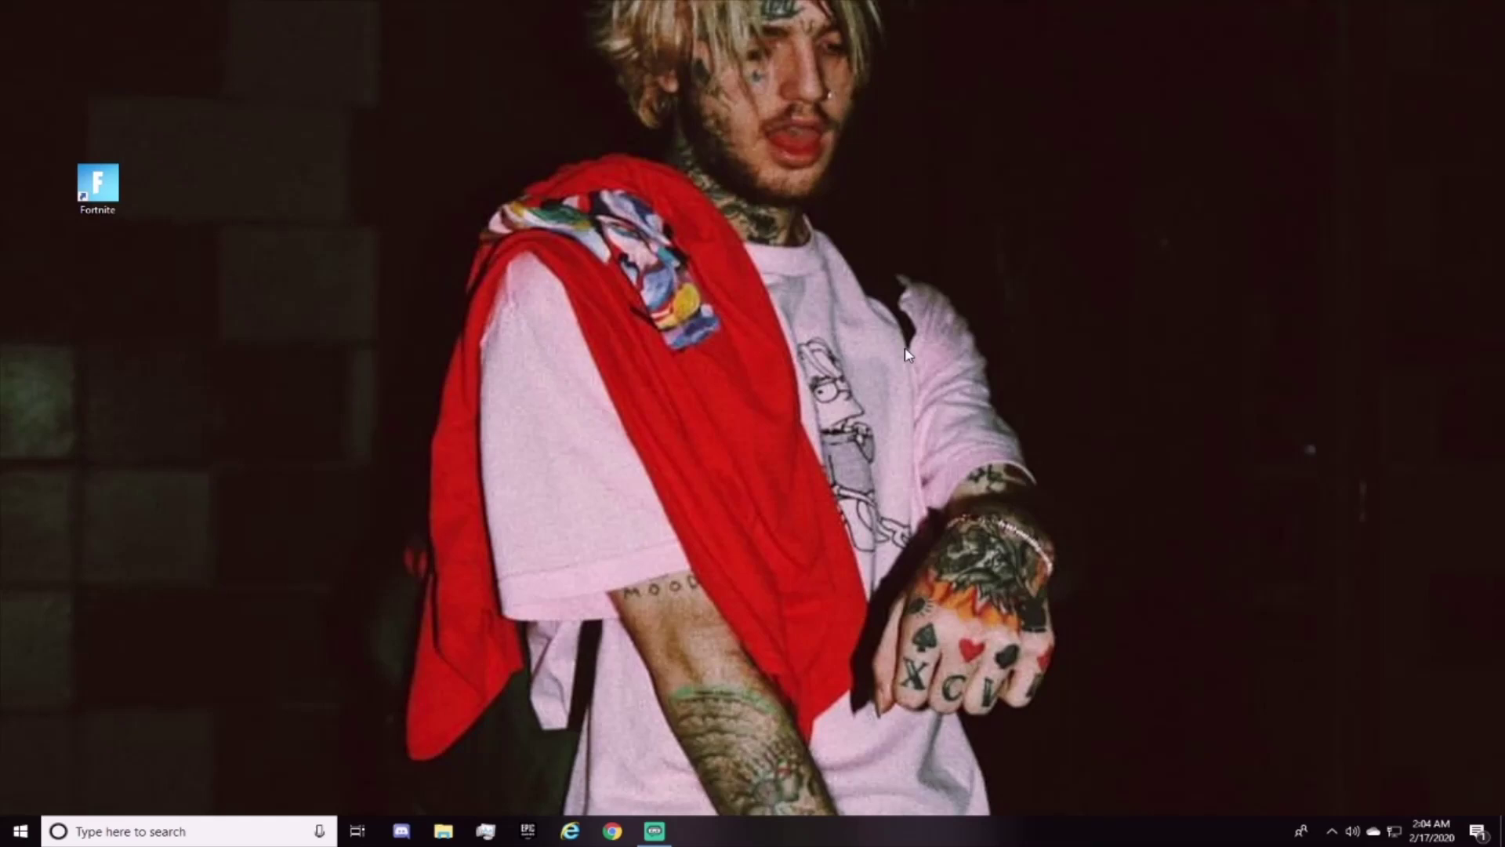
right_click(907, 276)
click(967, 328)
right_click(752, 315)
click(788, 359)
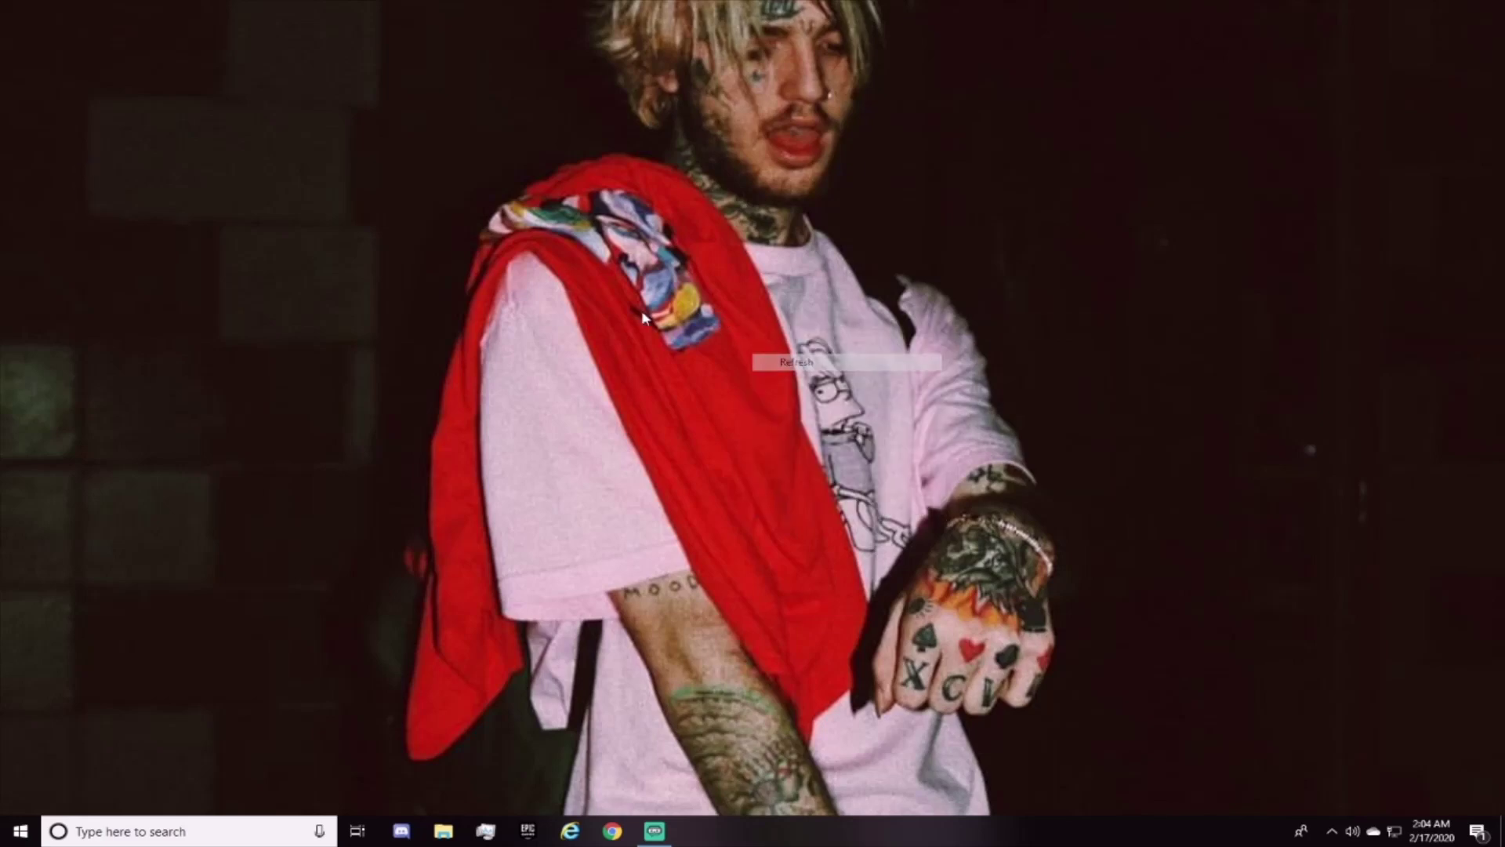
Step: Keep refreshing the desktop until only the Fortnite shortcut desktop is showing
right_click(671, 322)
click(774, 373)
right_click(564, 319)
click(714, 367)
right_click(867, 315)
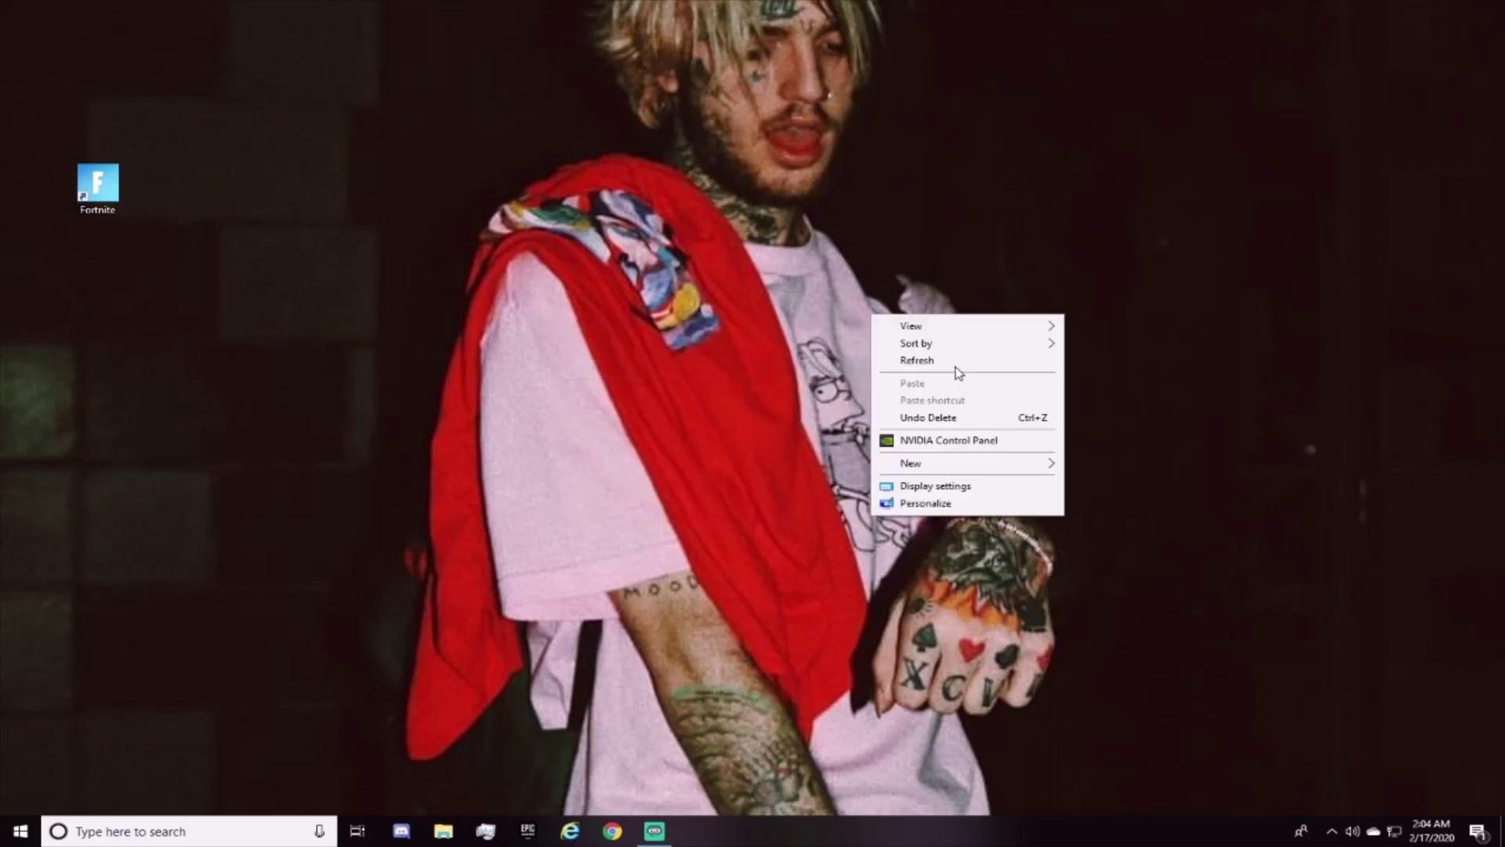
click(972, 363)
right_click(610, 265)
click(686, 314)
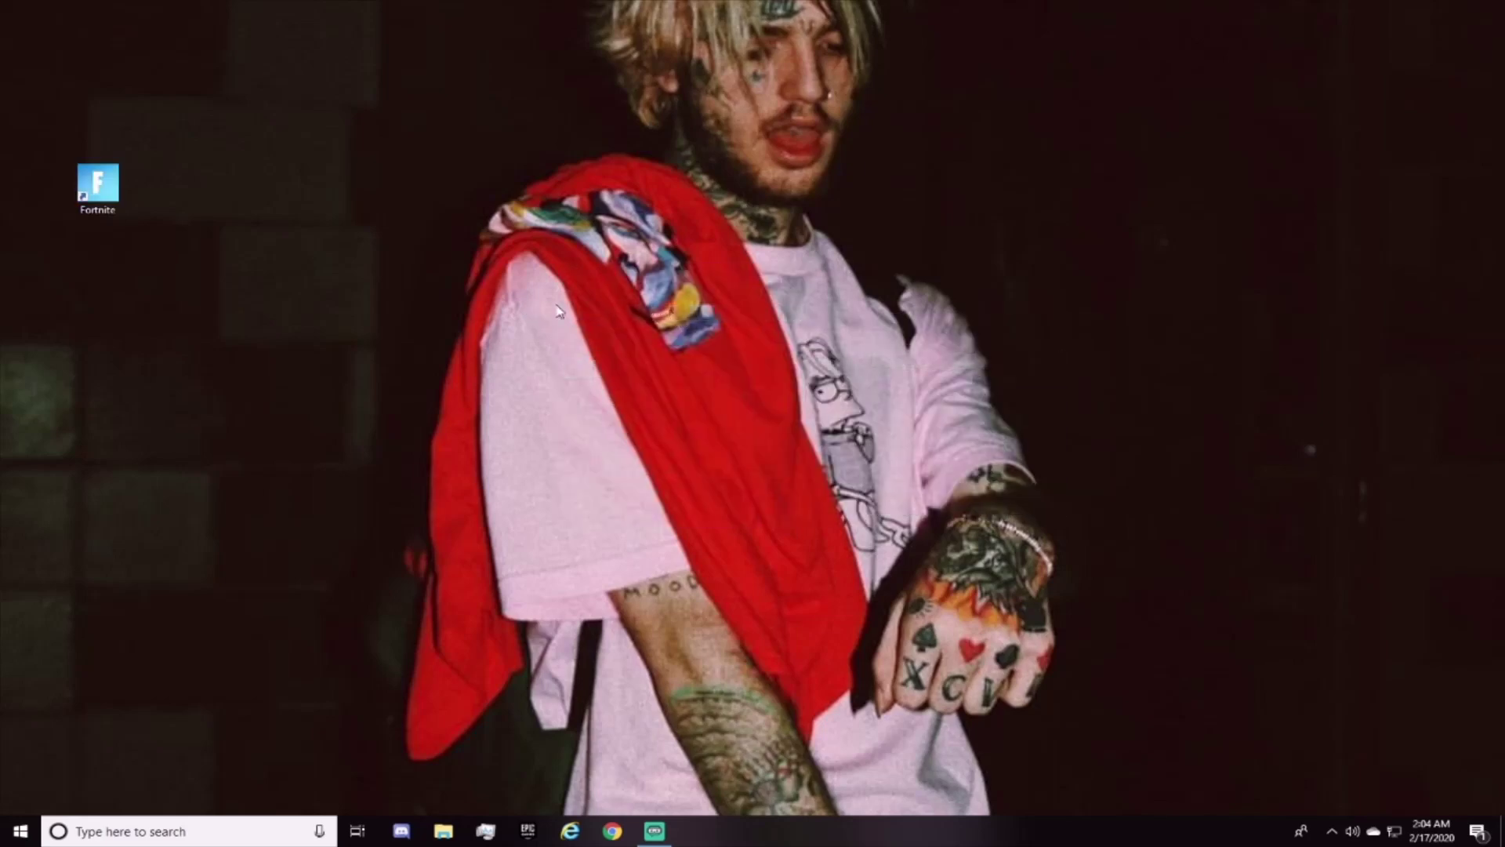
right_click(587, 335)
click(643, 377)
right_click(373, 221)
click(548, 268)
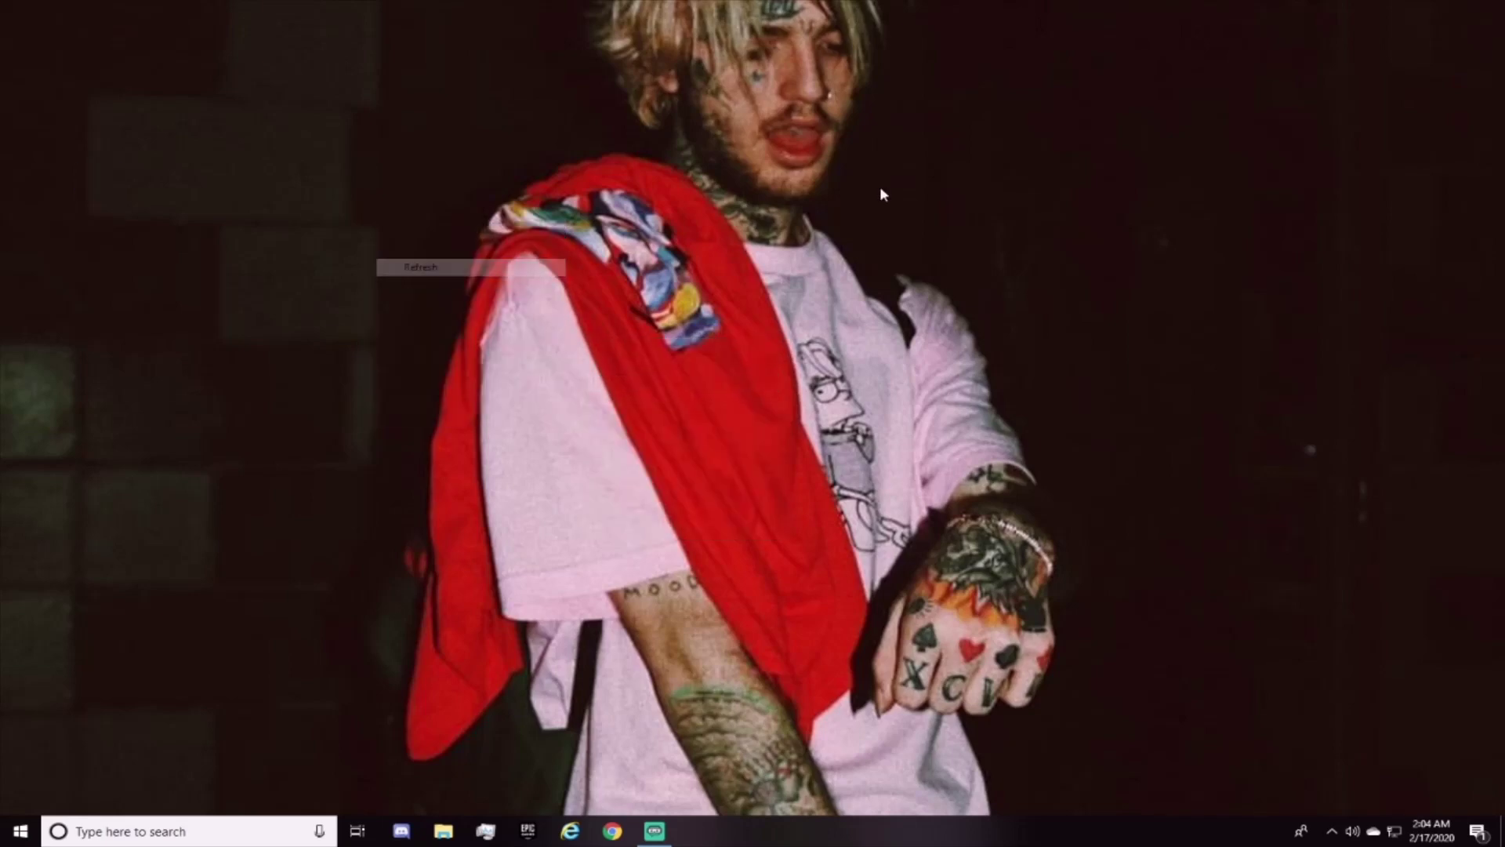